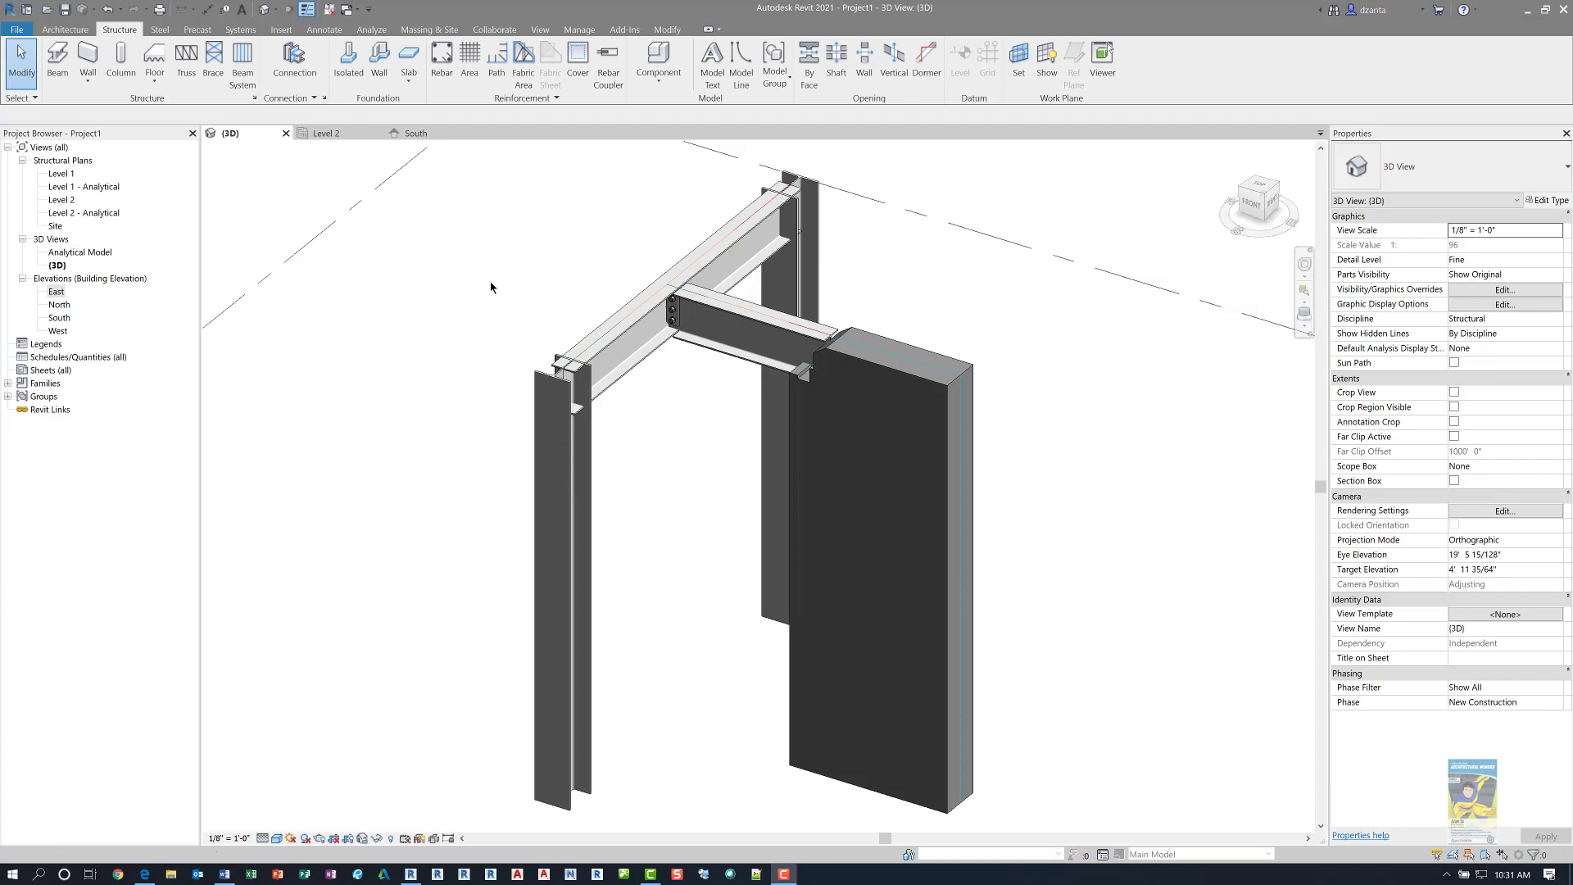
- Pan, zoom and orbit in close on the W12X26 beam end where it meets the wall
middle_drag(502, 246, 536, 267)
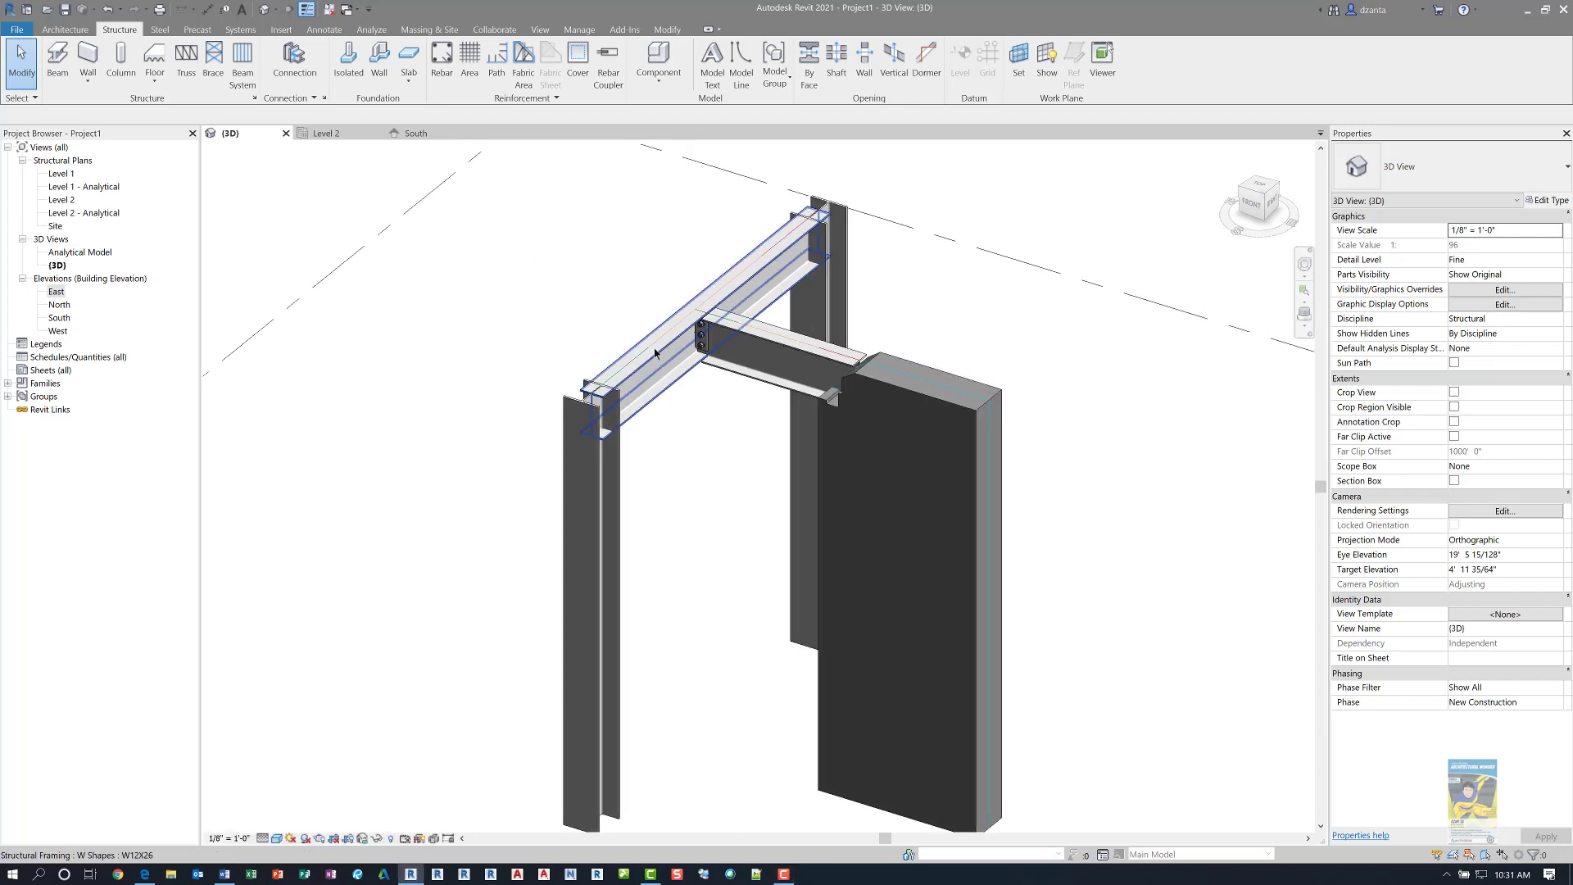
scroll(762, 379, up, 4)
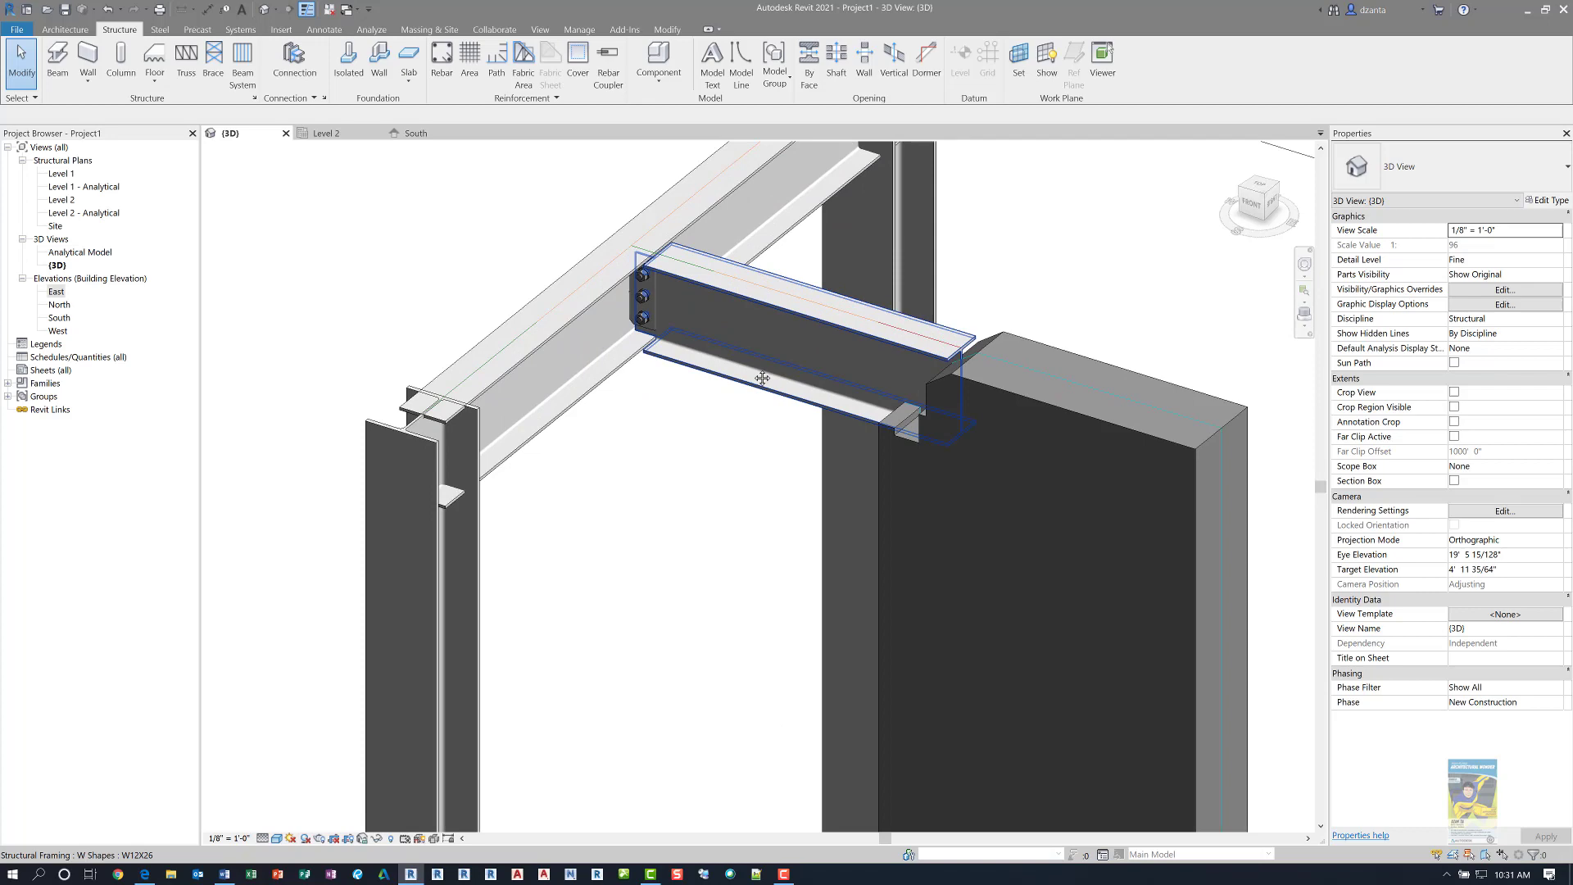
scroll(762, 379, up, 2)
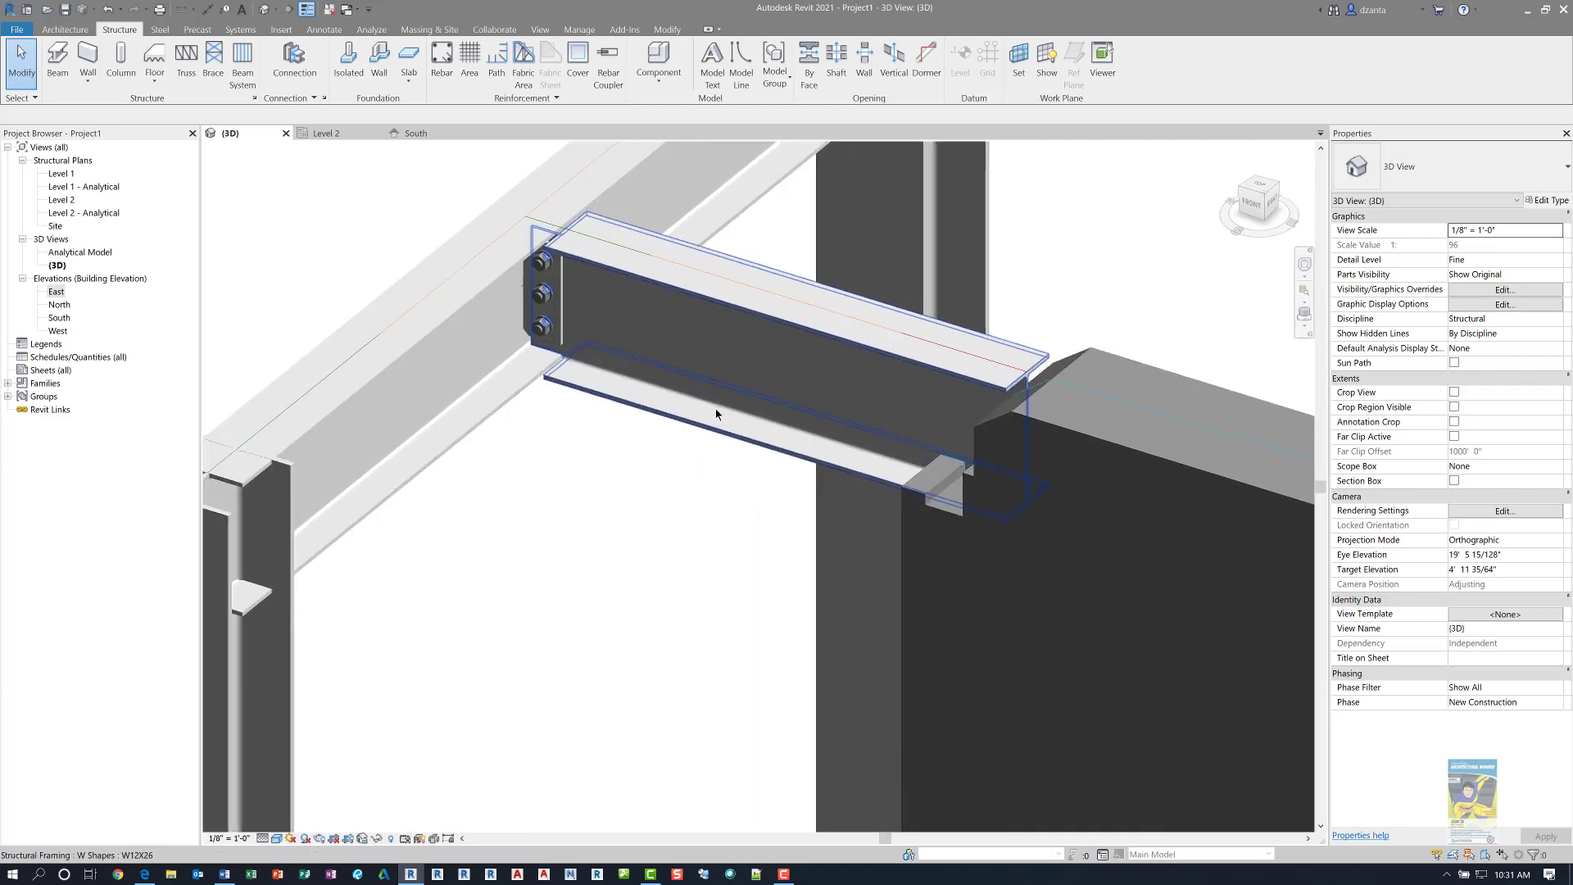
shift+middle_drag(717, 413, 667, 484)
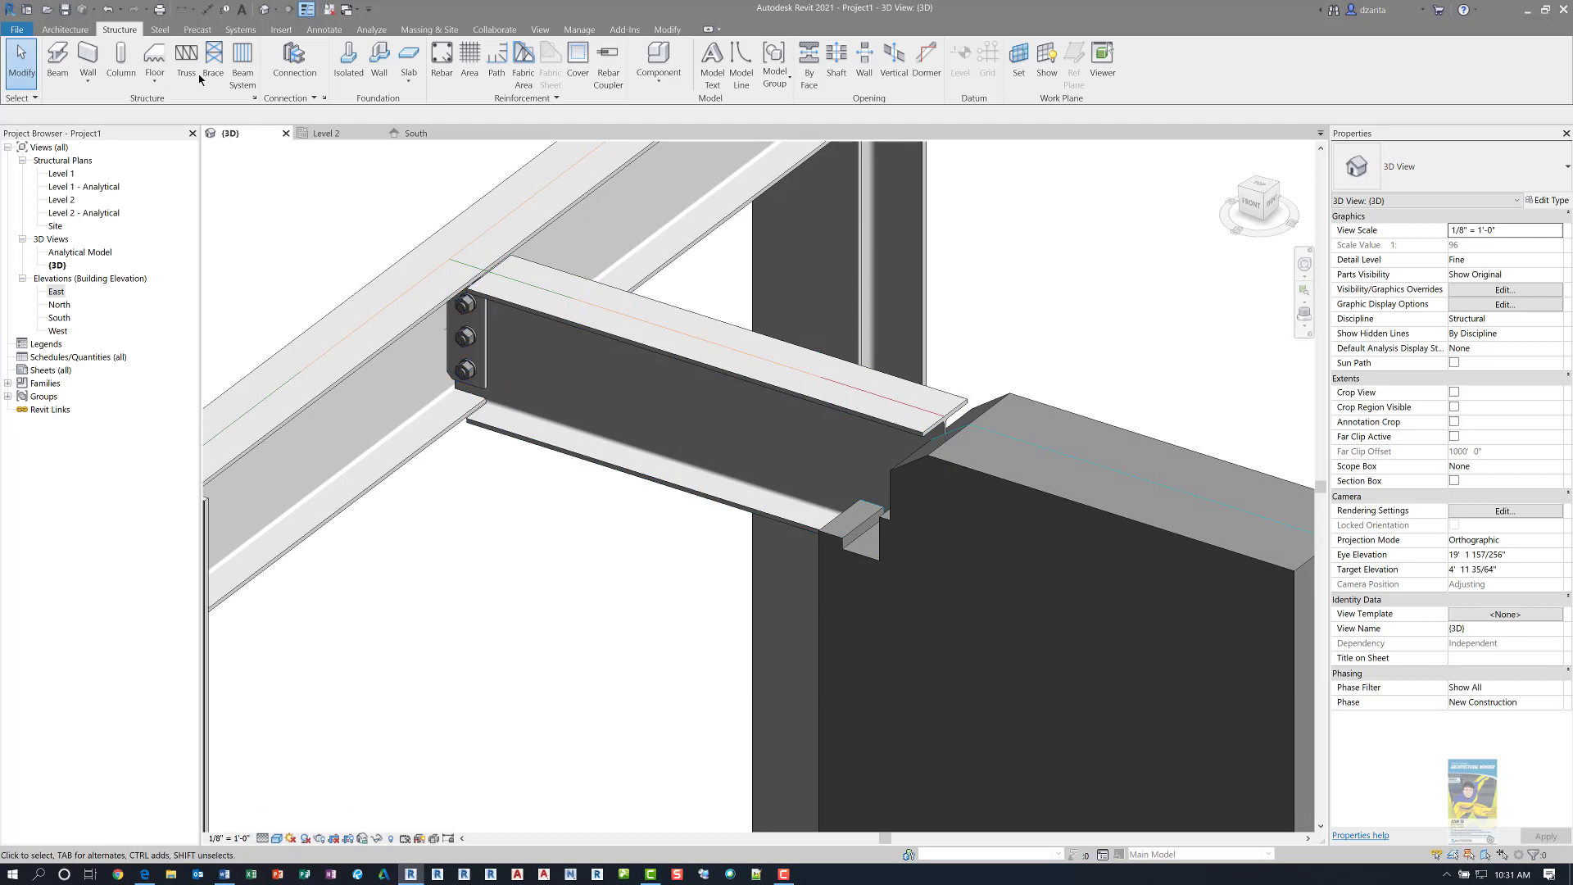
- Customize the bolted shear plate connection, keeping the default name 'Custom Connection', without saving
click(160, 30)
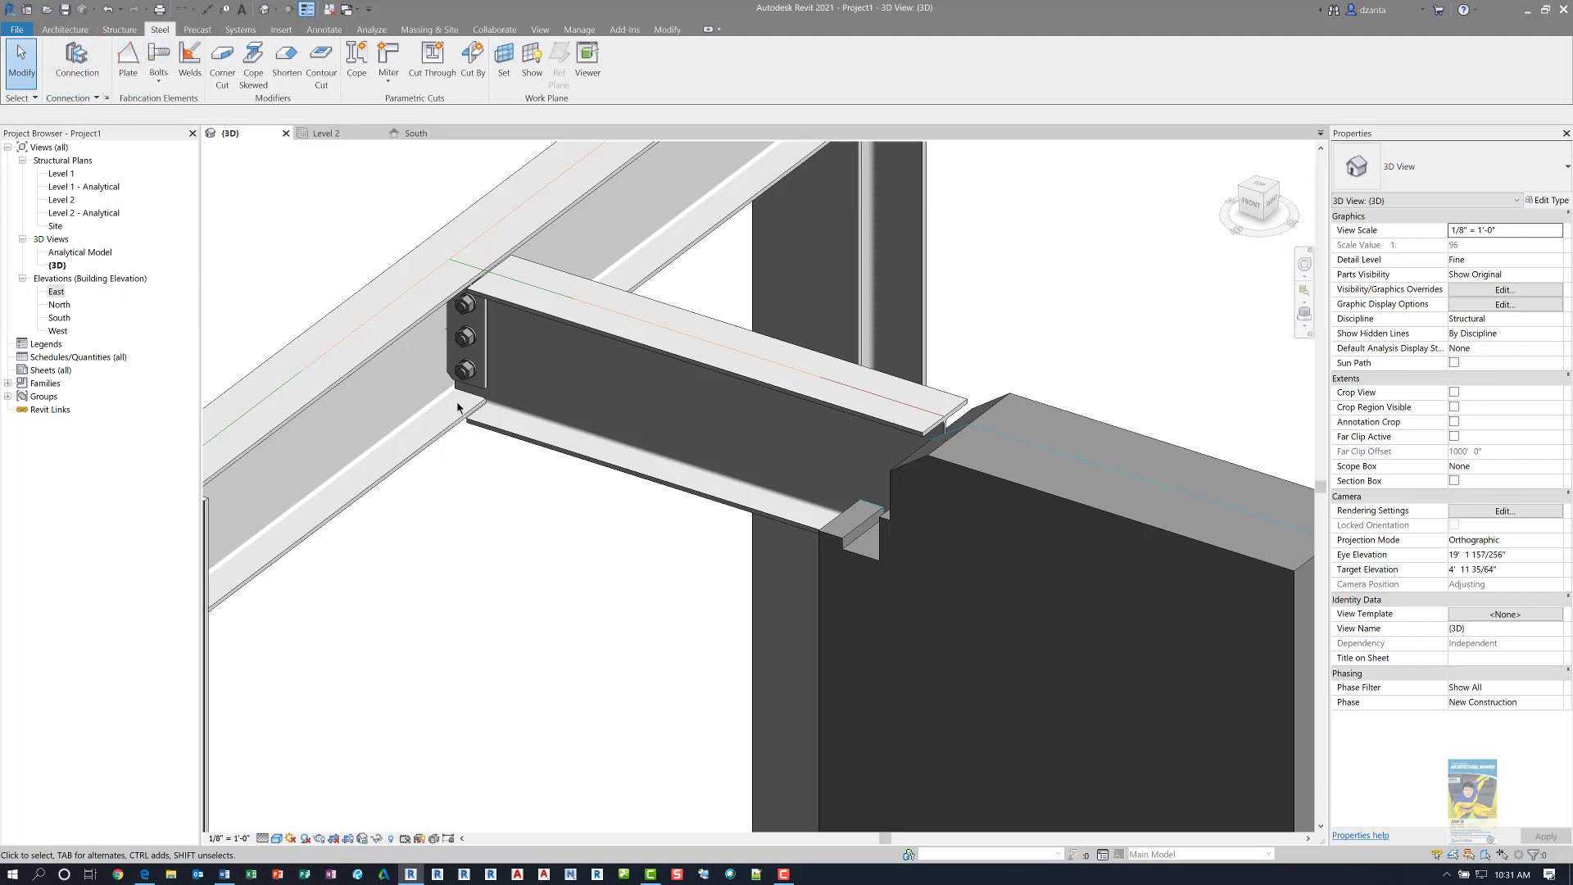
click(487, 355)
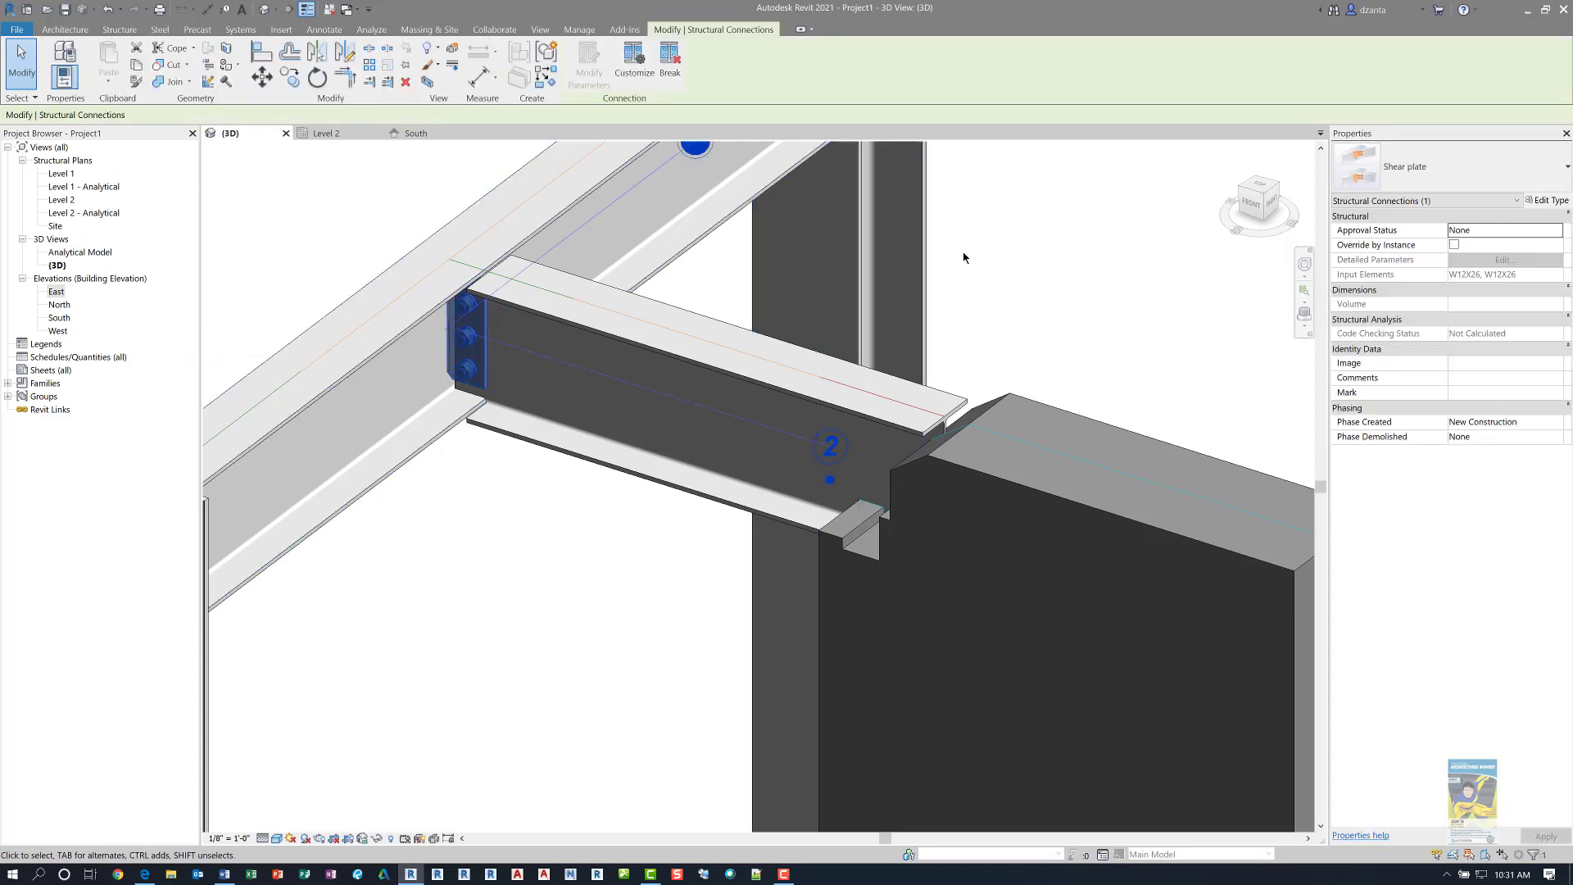
click(652, 76)
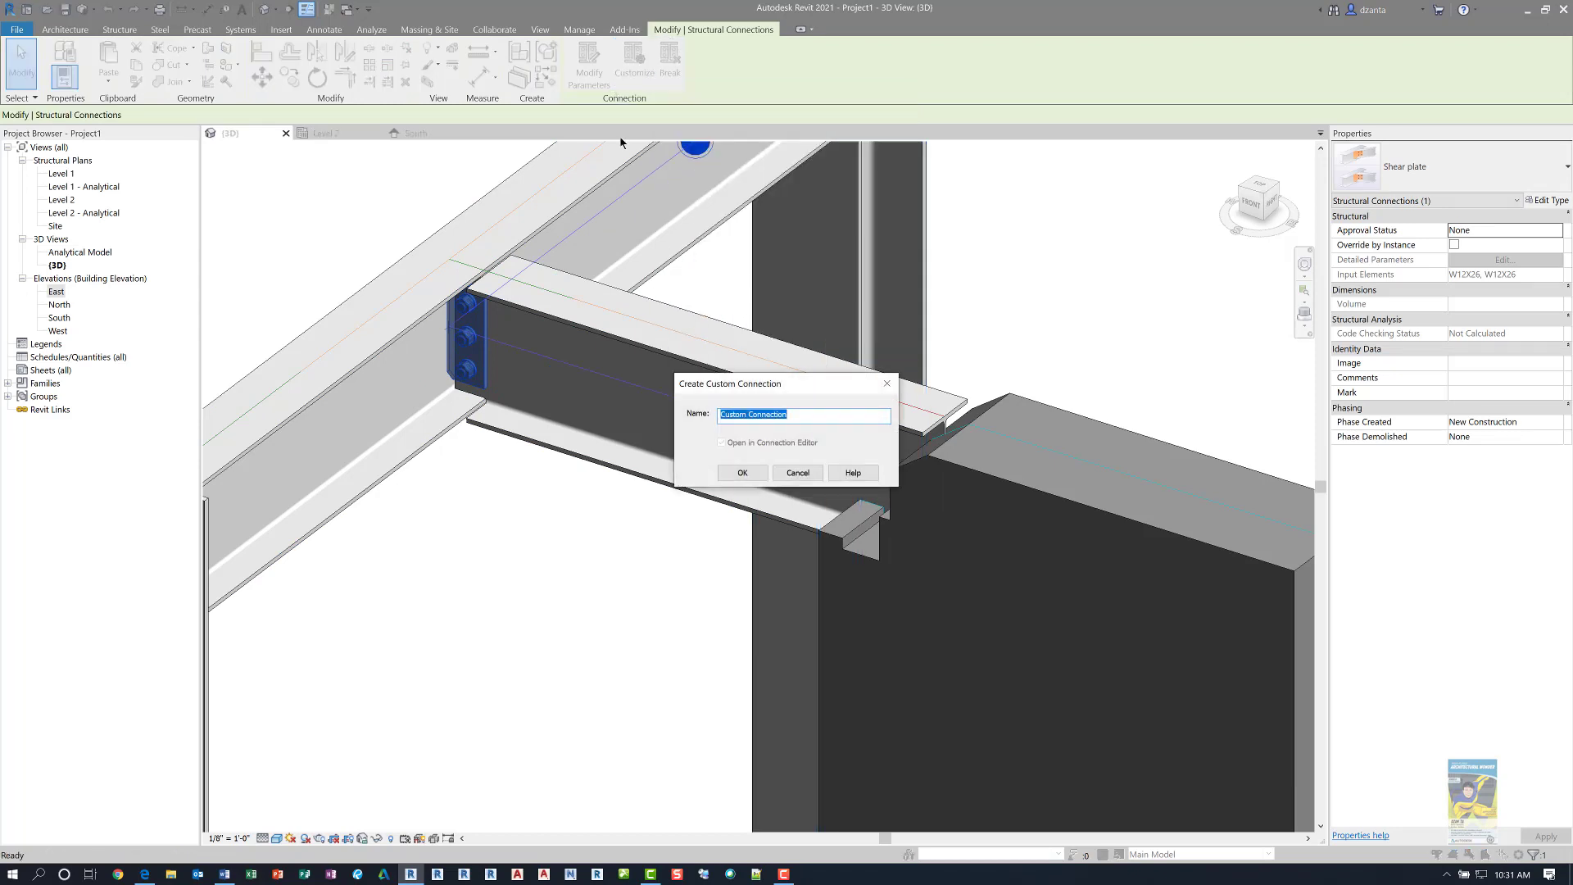
click(731, 470)
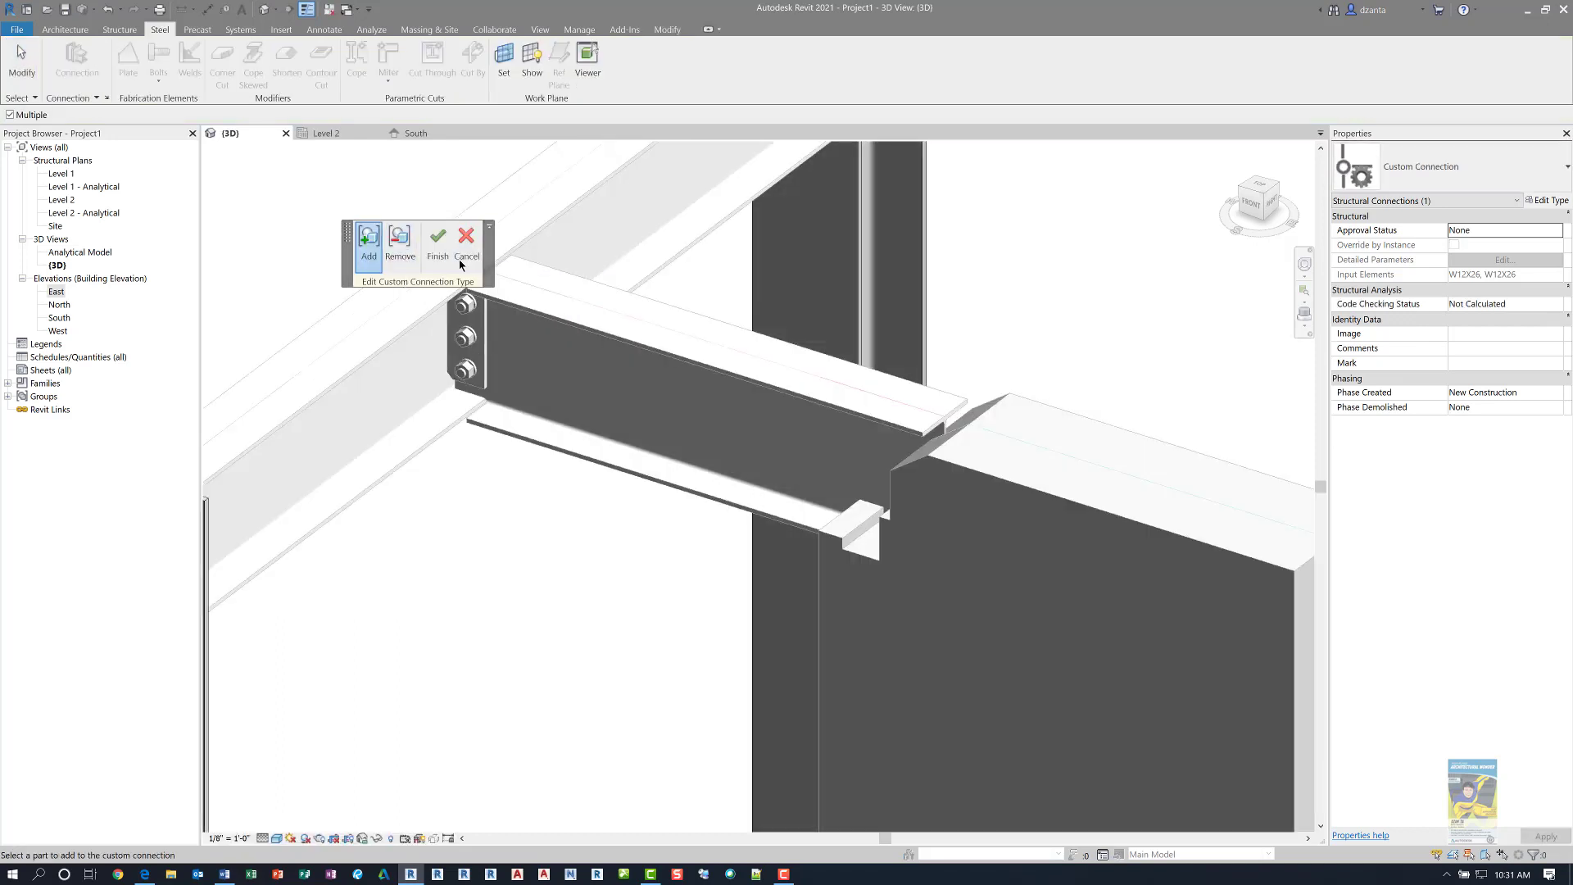
click(438, 241)
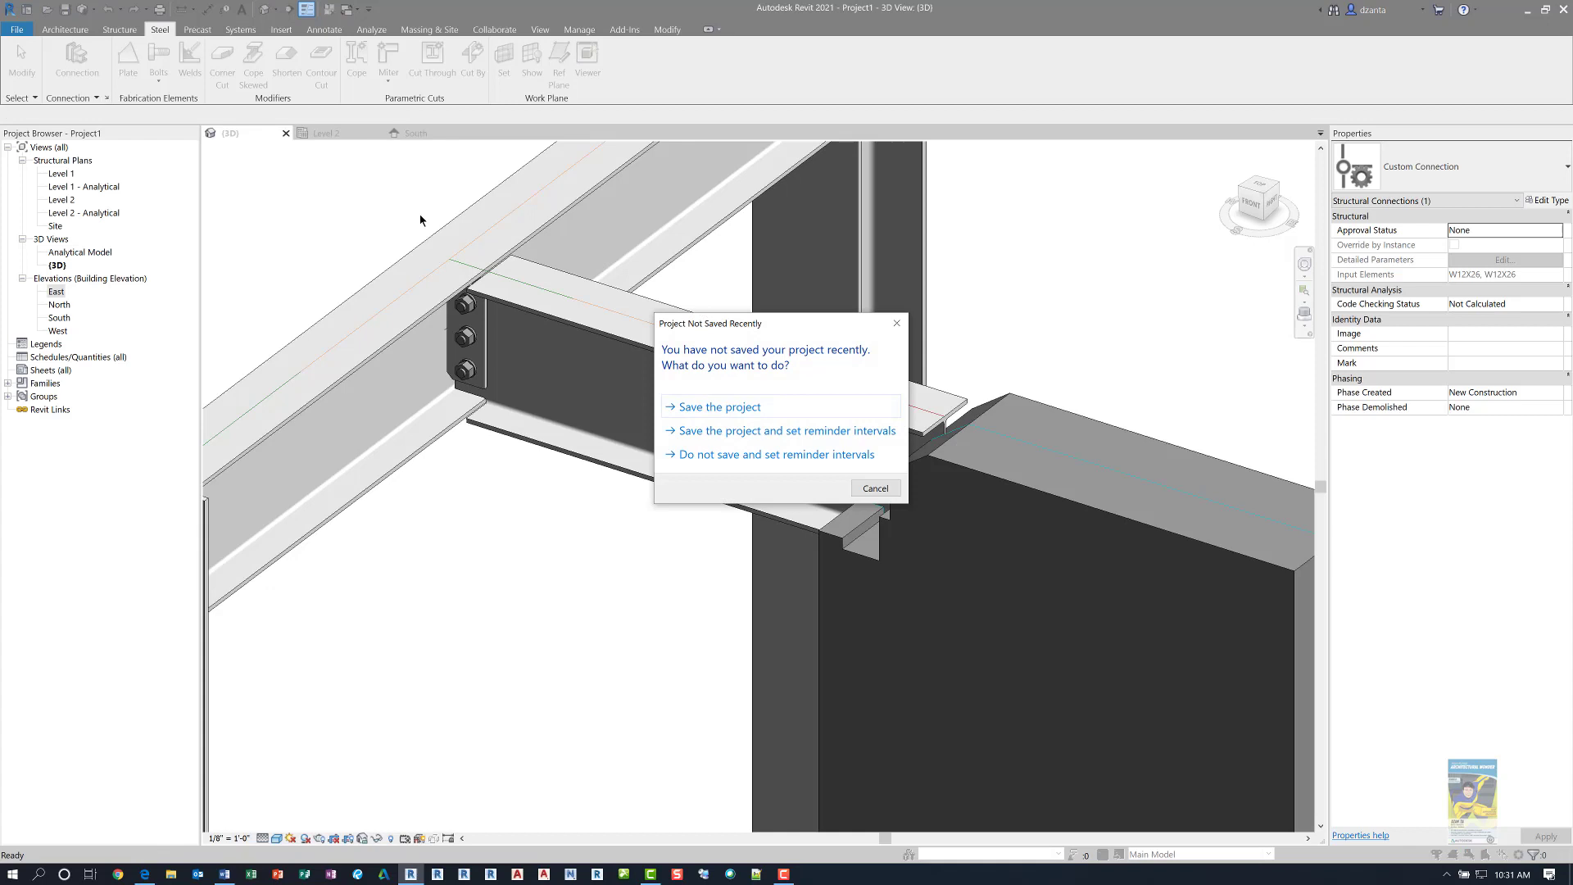
click(875, 488)
click(380, 219)
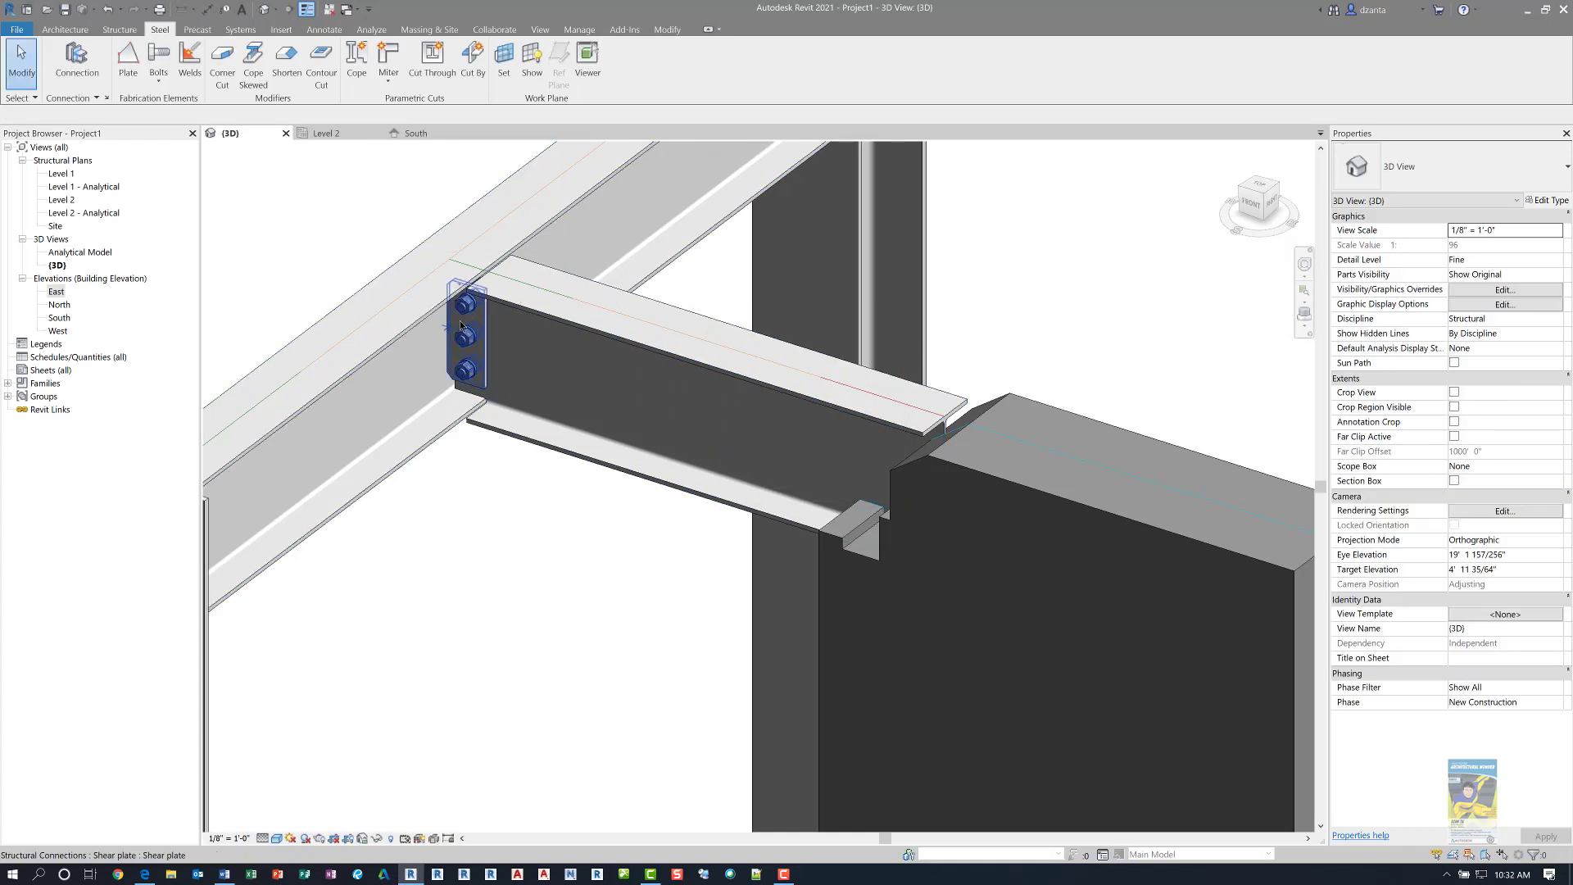
- Break the shear plate connection apart into separate parts
scroll(471, 336, up, 3)
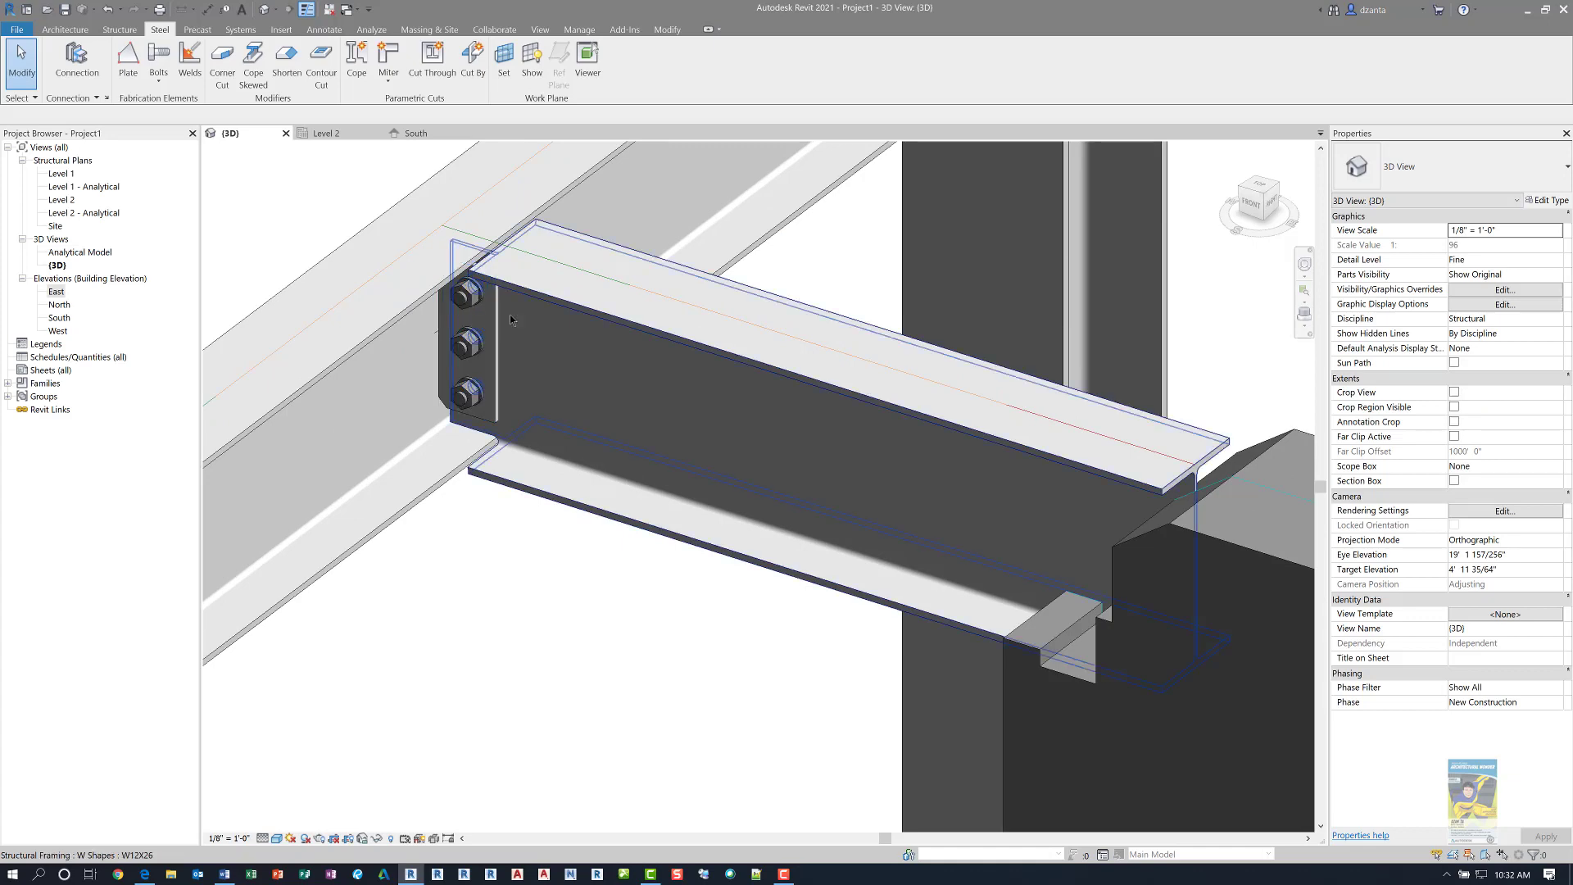
click(494, 302)
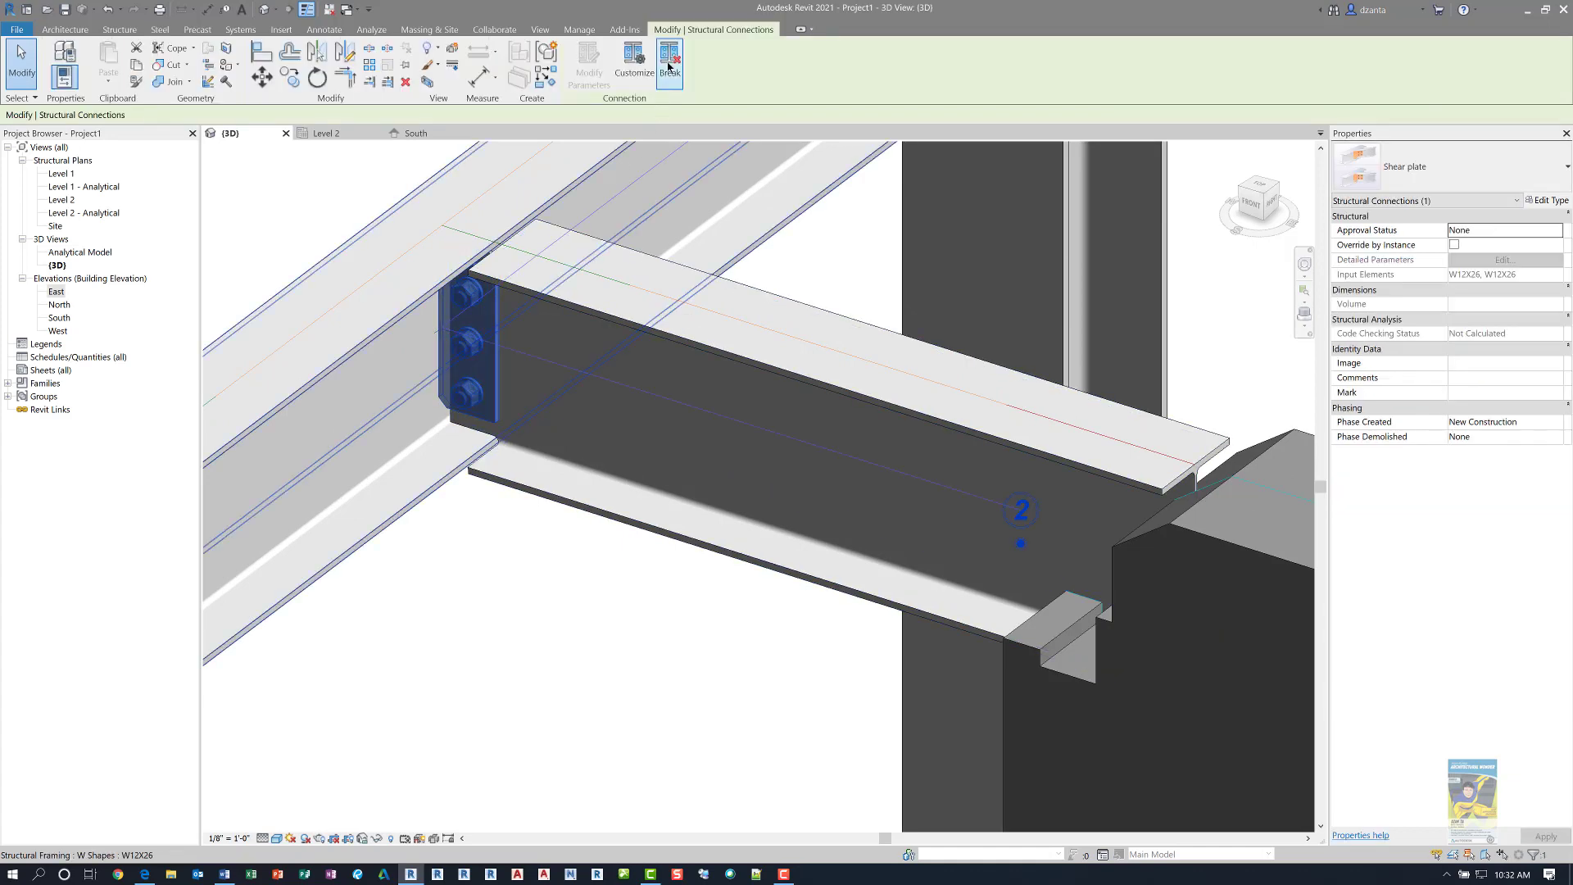
click(511, 627)
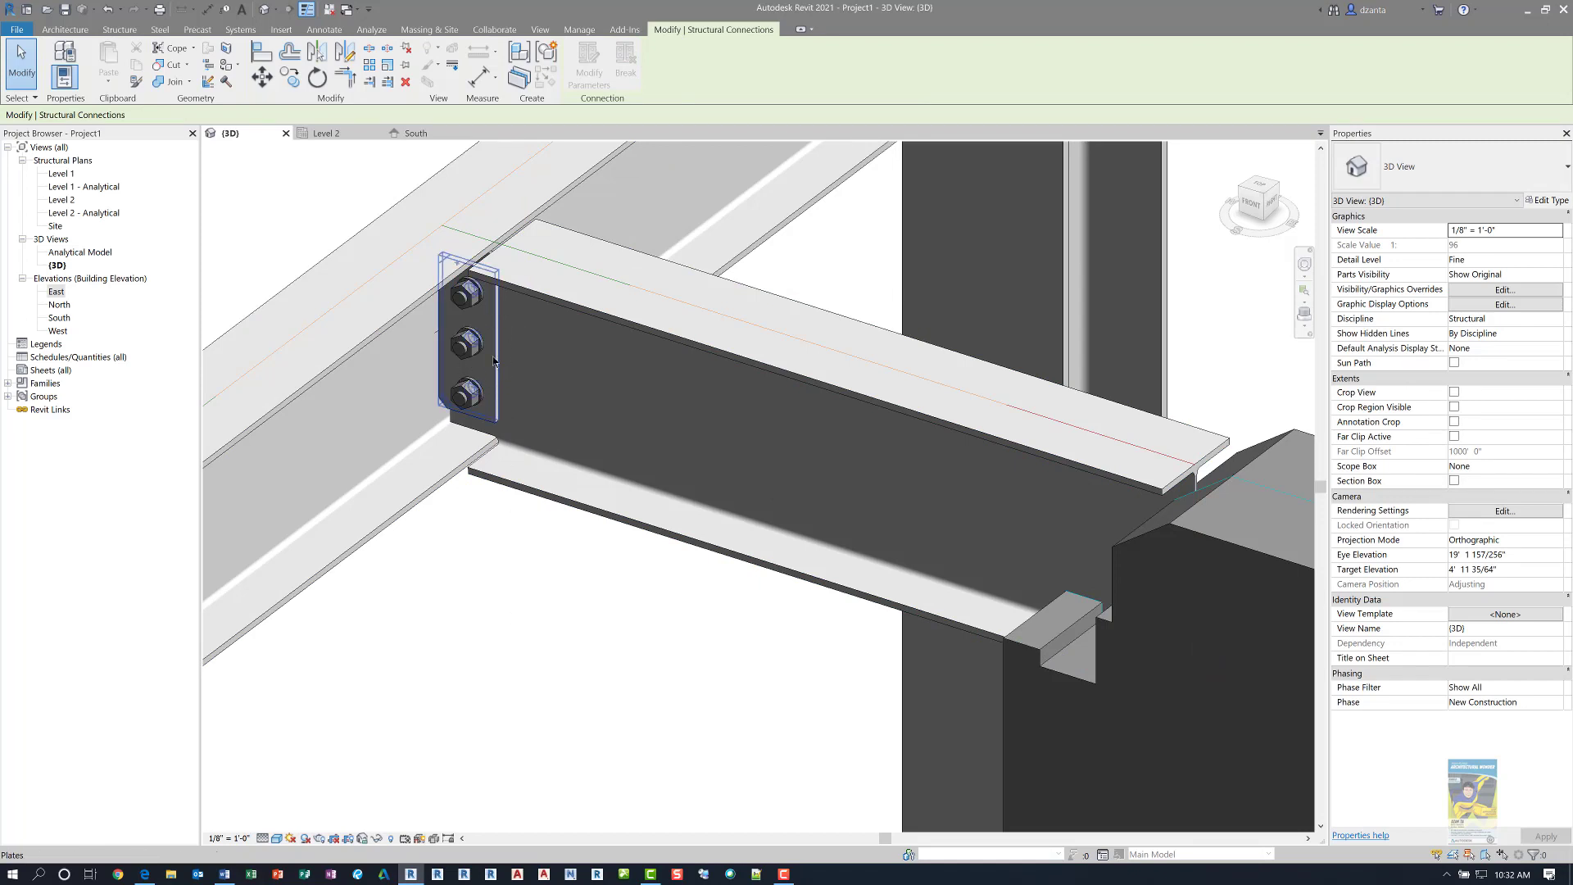
- Stretch the bolted plate's outline further along the beam web
click(494, 407)
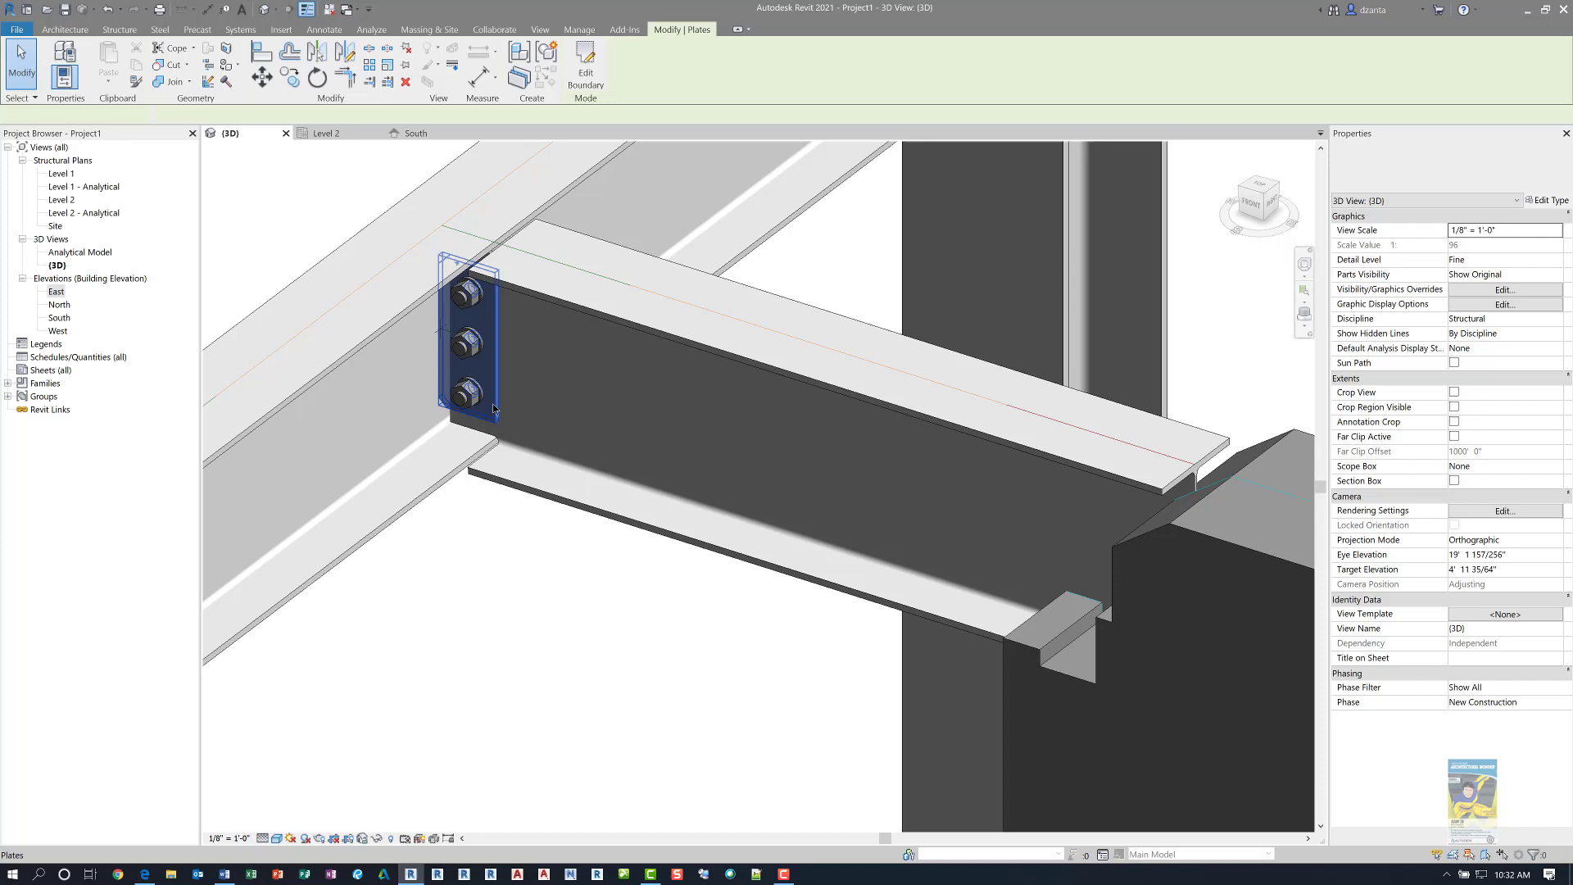
click(583, 61)
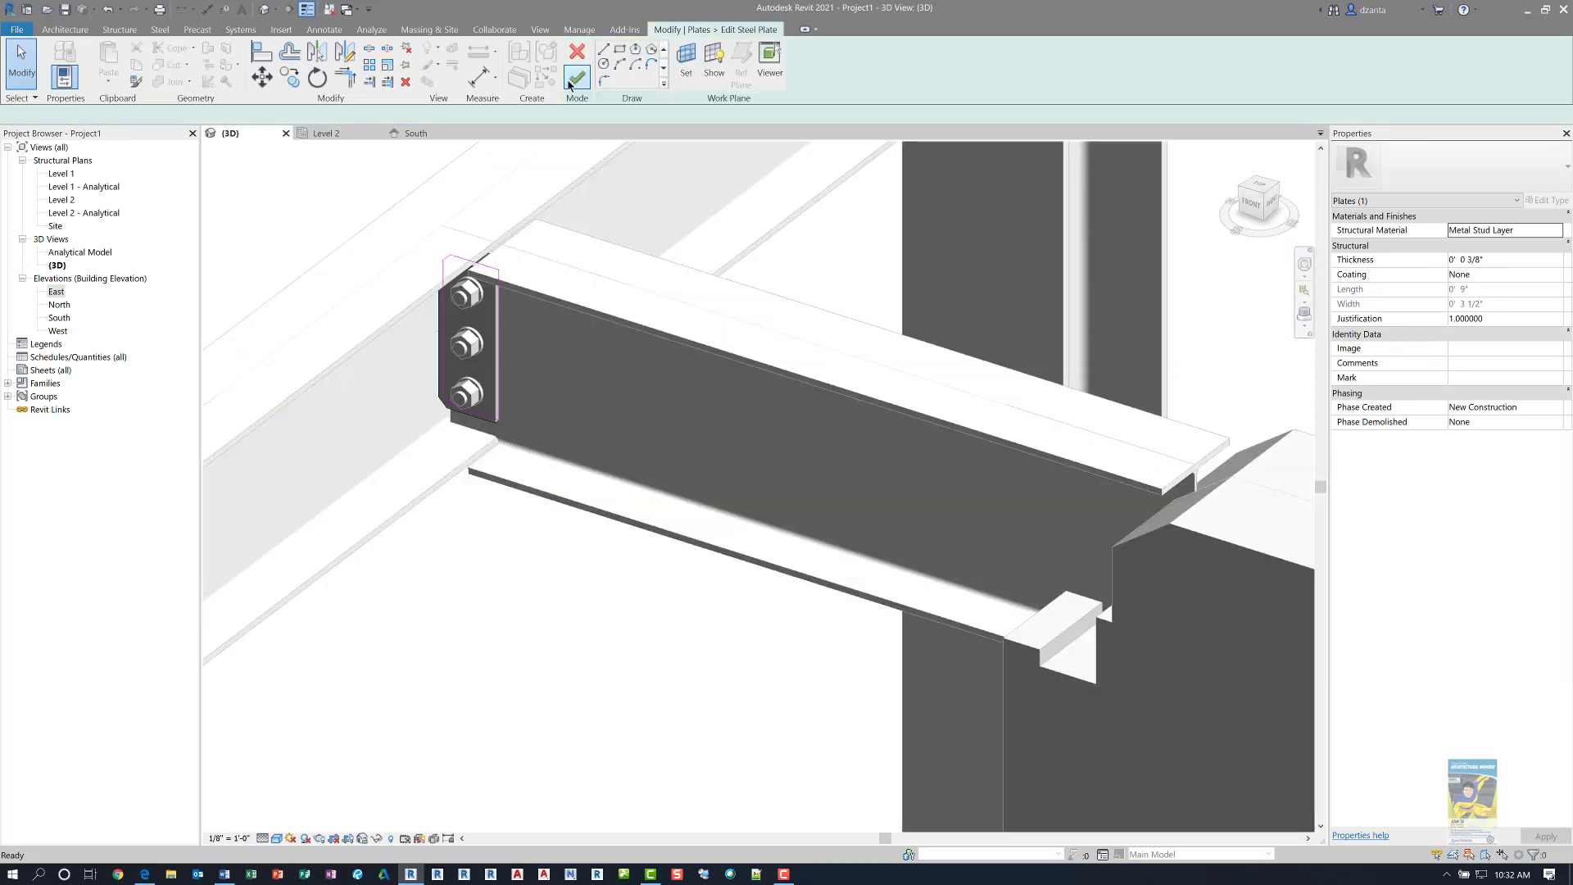
scroll(454, 229, up, 3)
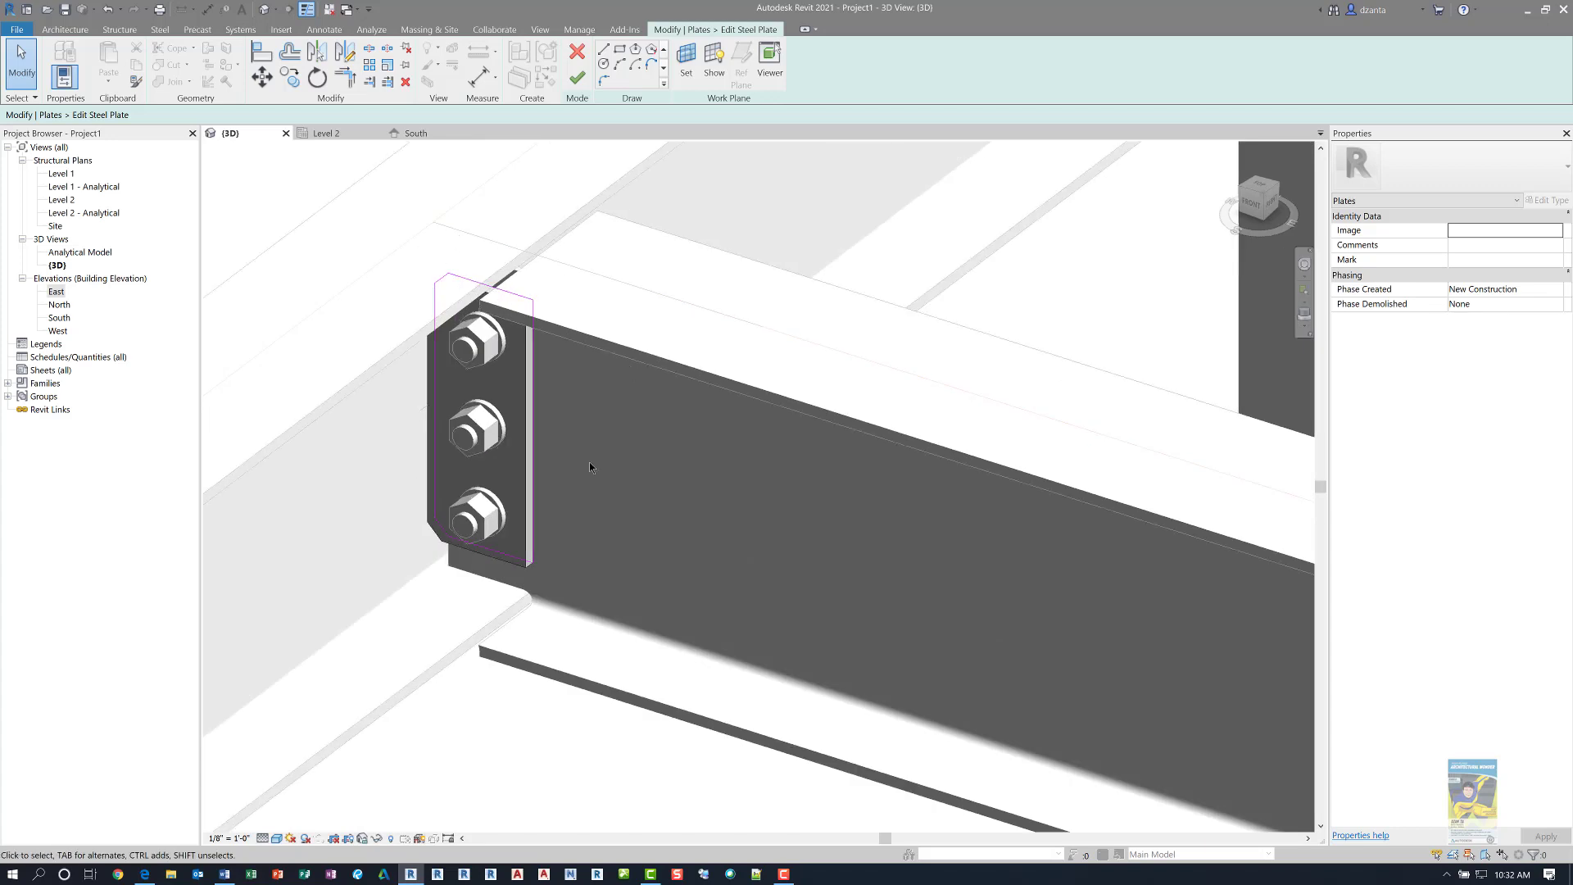
drag(533, 357, 779, 377)
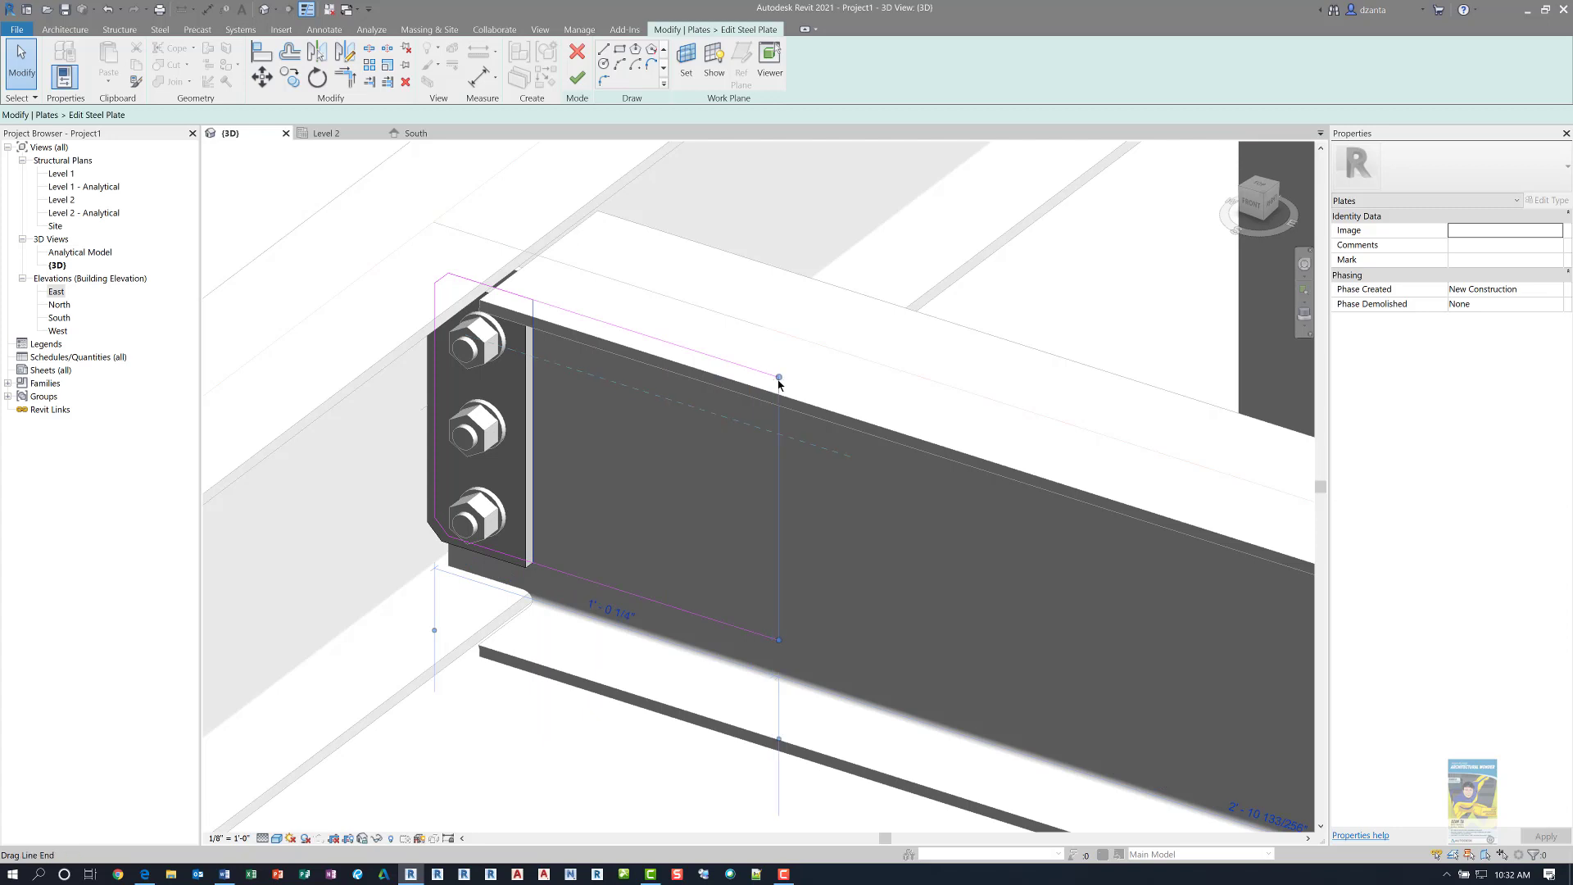
- Add an angled edge to the plate outline, trim its corners and finish the sketch
click(604, 50)
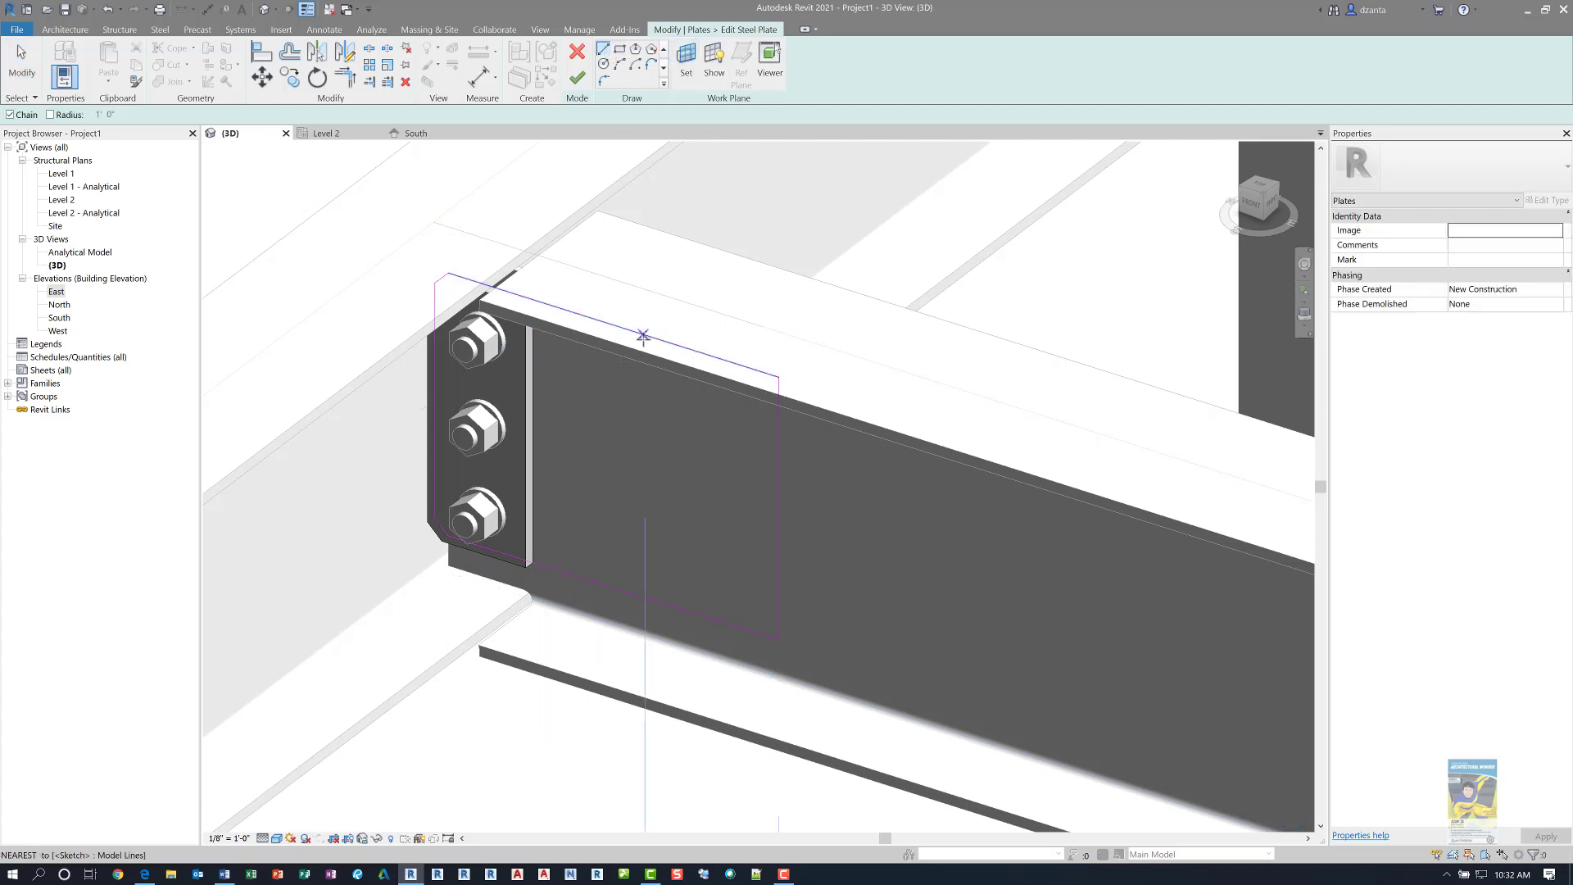
click(686, 467)
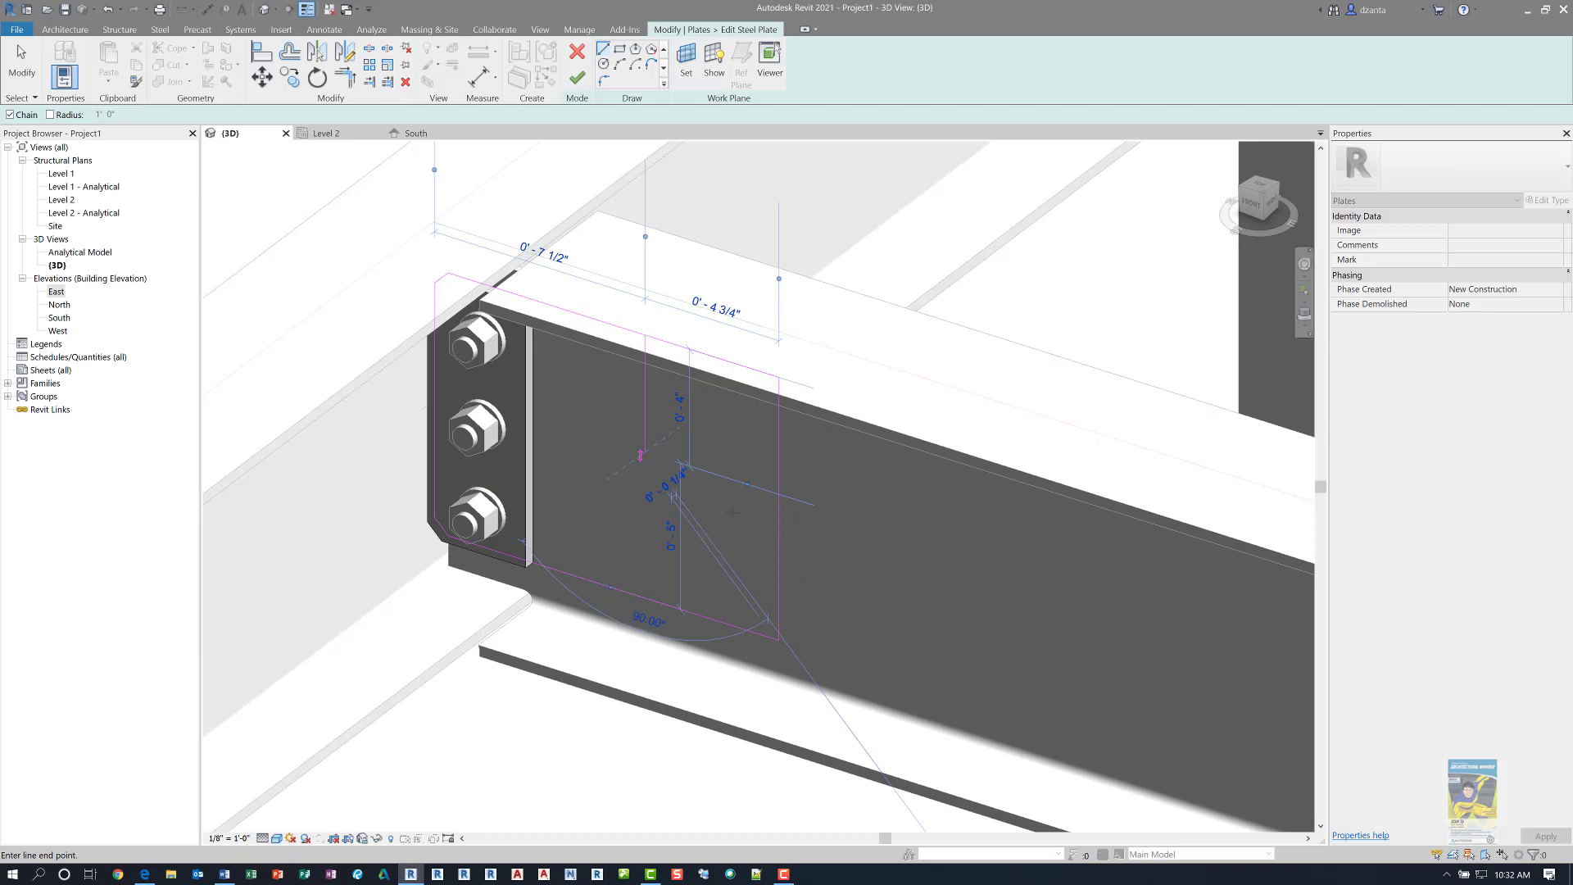
key(Escape)
key(Escape)
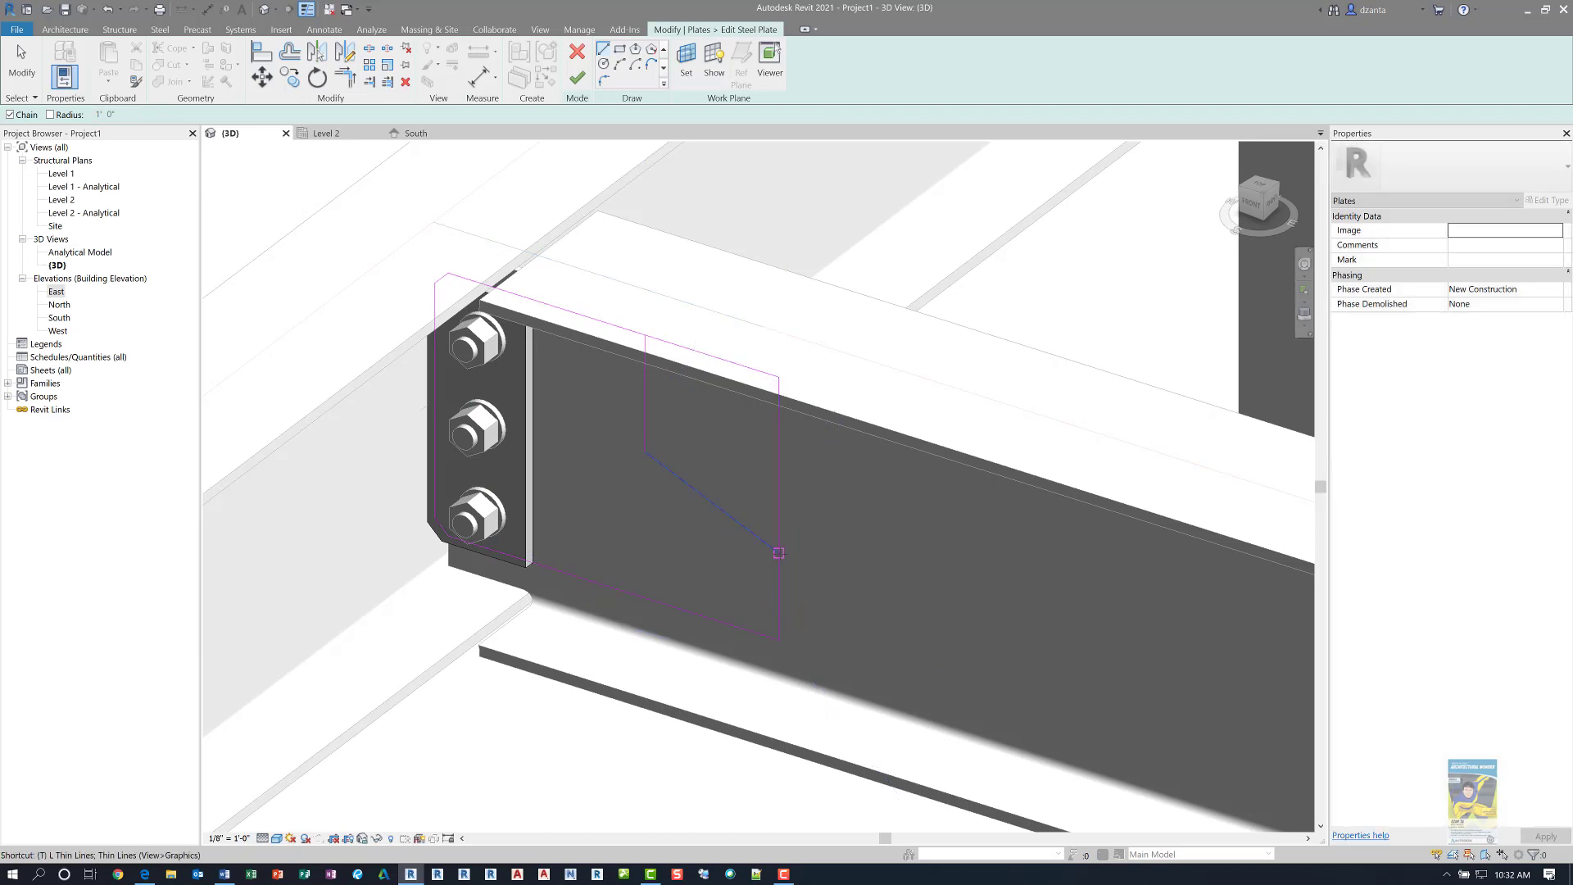
click(782, 584)
click(748, 526)
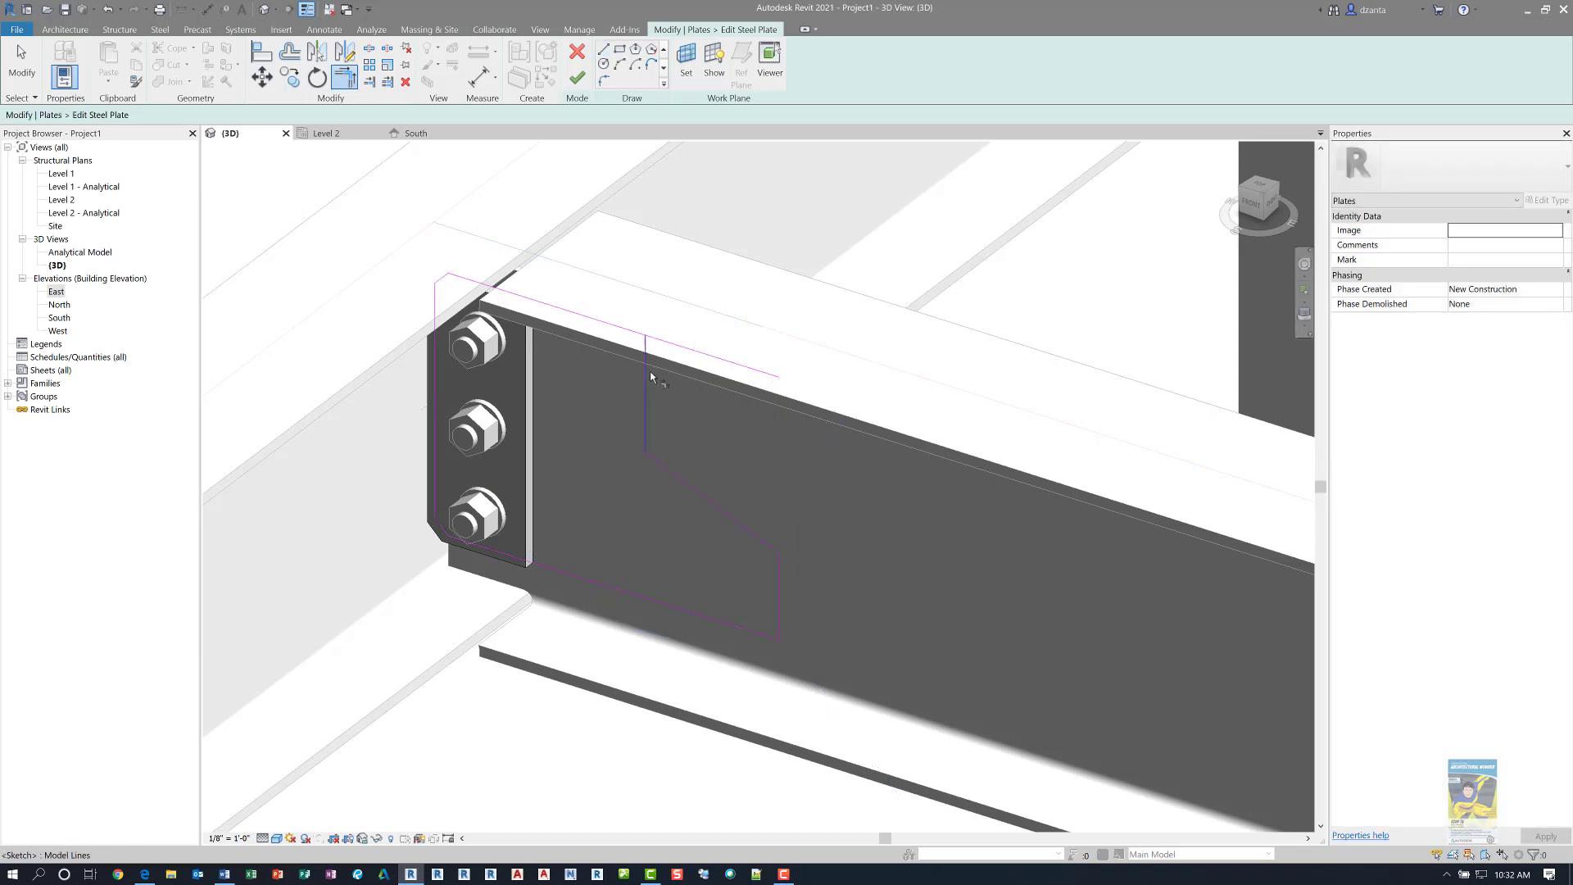
click(646, 369)
click(636, 334)
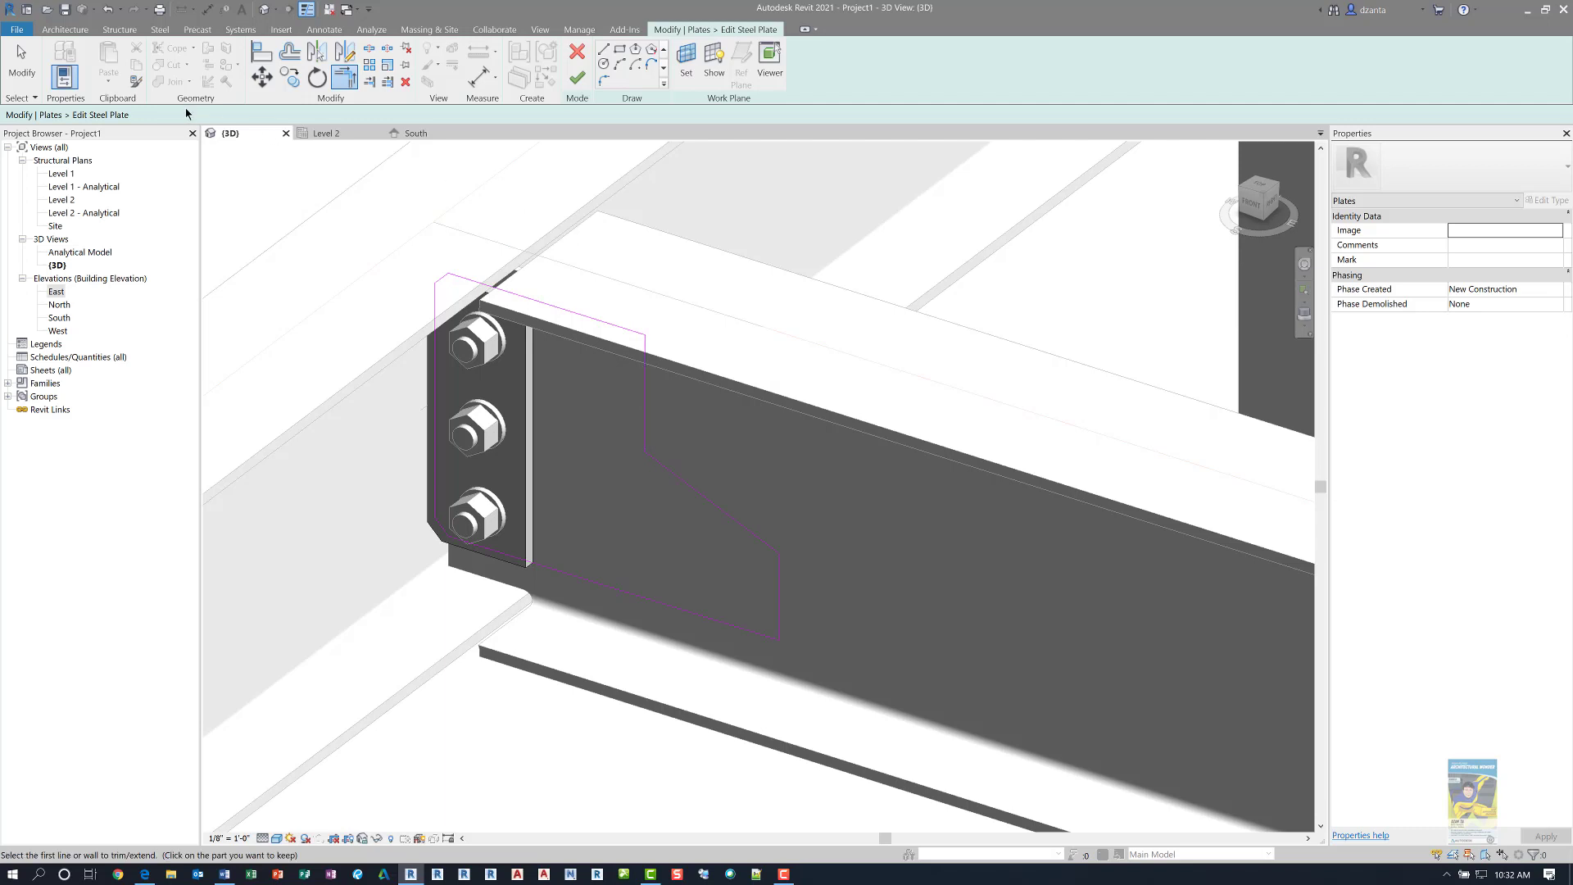
click(27, 75)
click(577, 78)
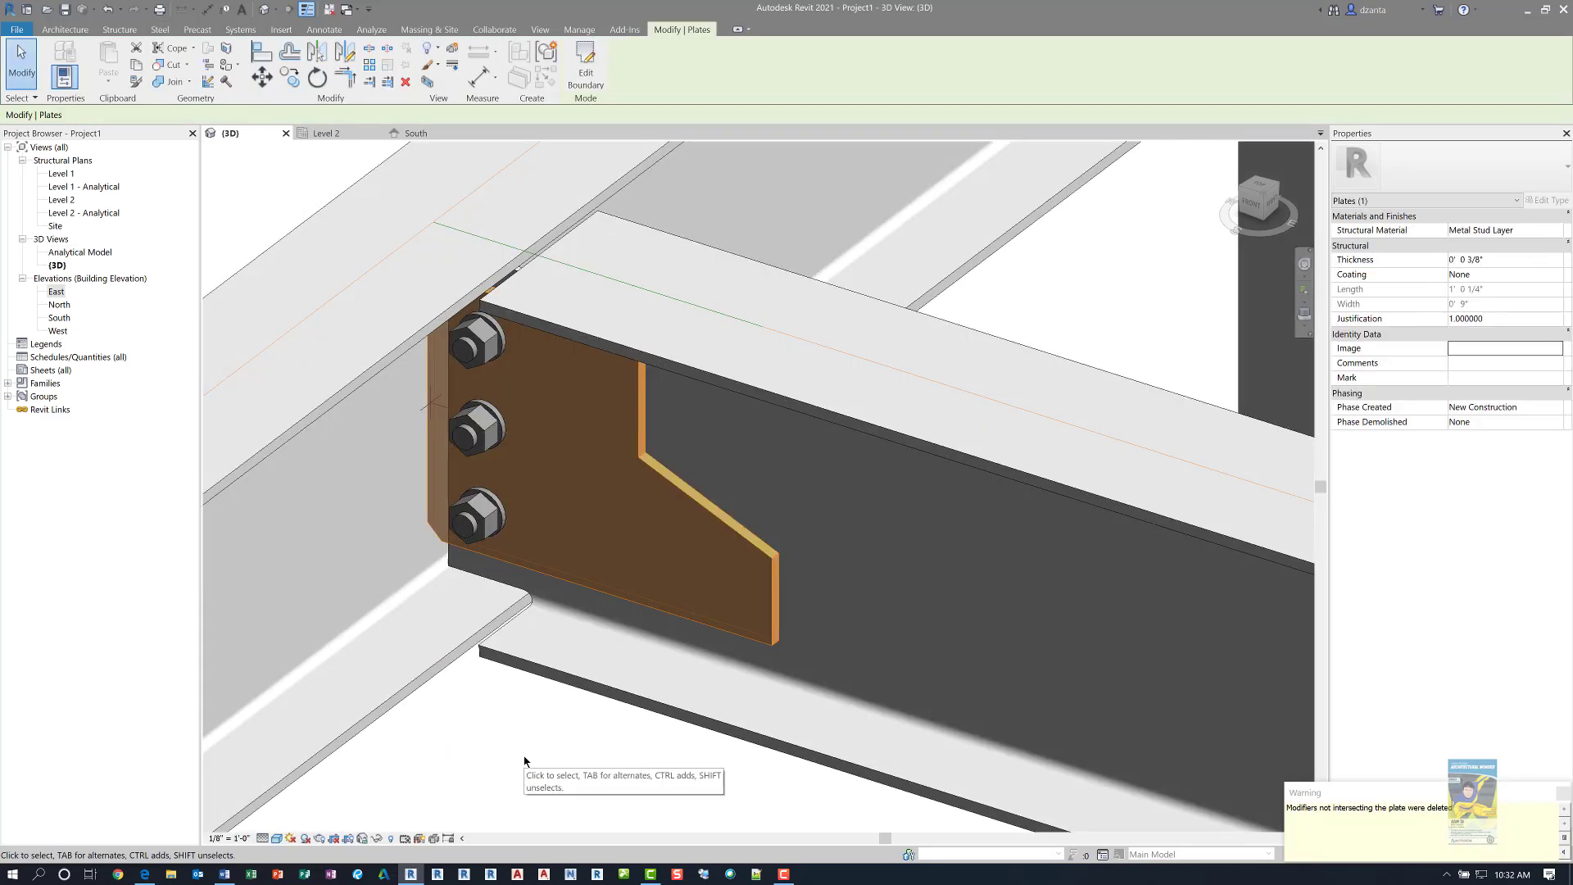
- Frame the beam's wall end in 3D, then switch to the South elevation view
click(480, 715)
middle_drag(480, 715, 573, 721)
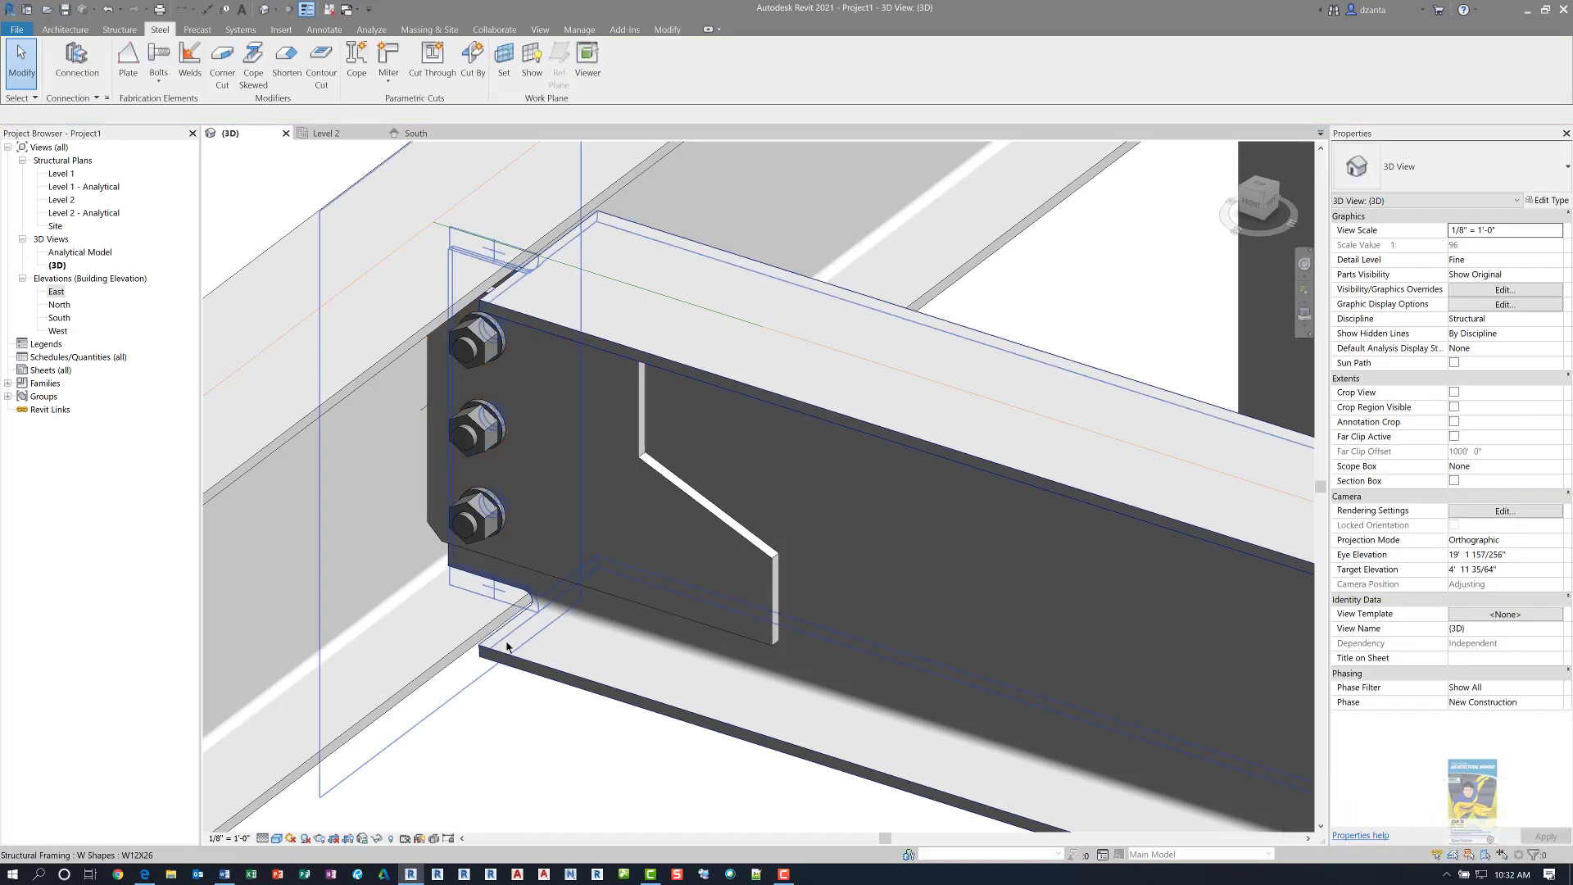
scroll(650, 651, down, 2)
middle_drag(650, 652, 576, 426)
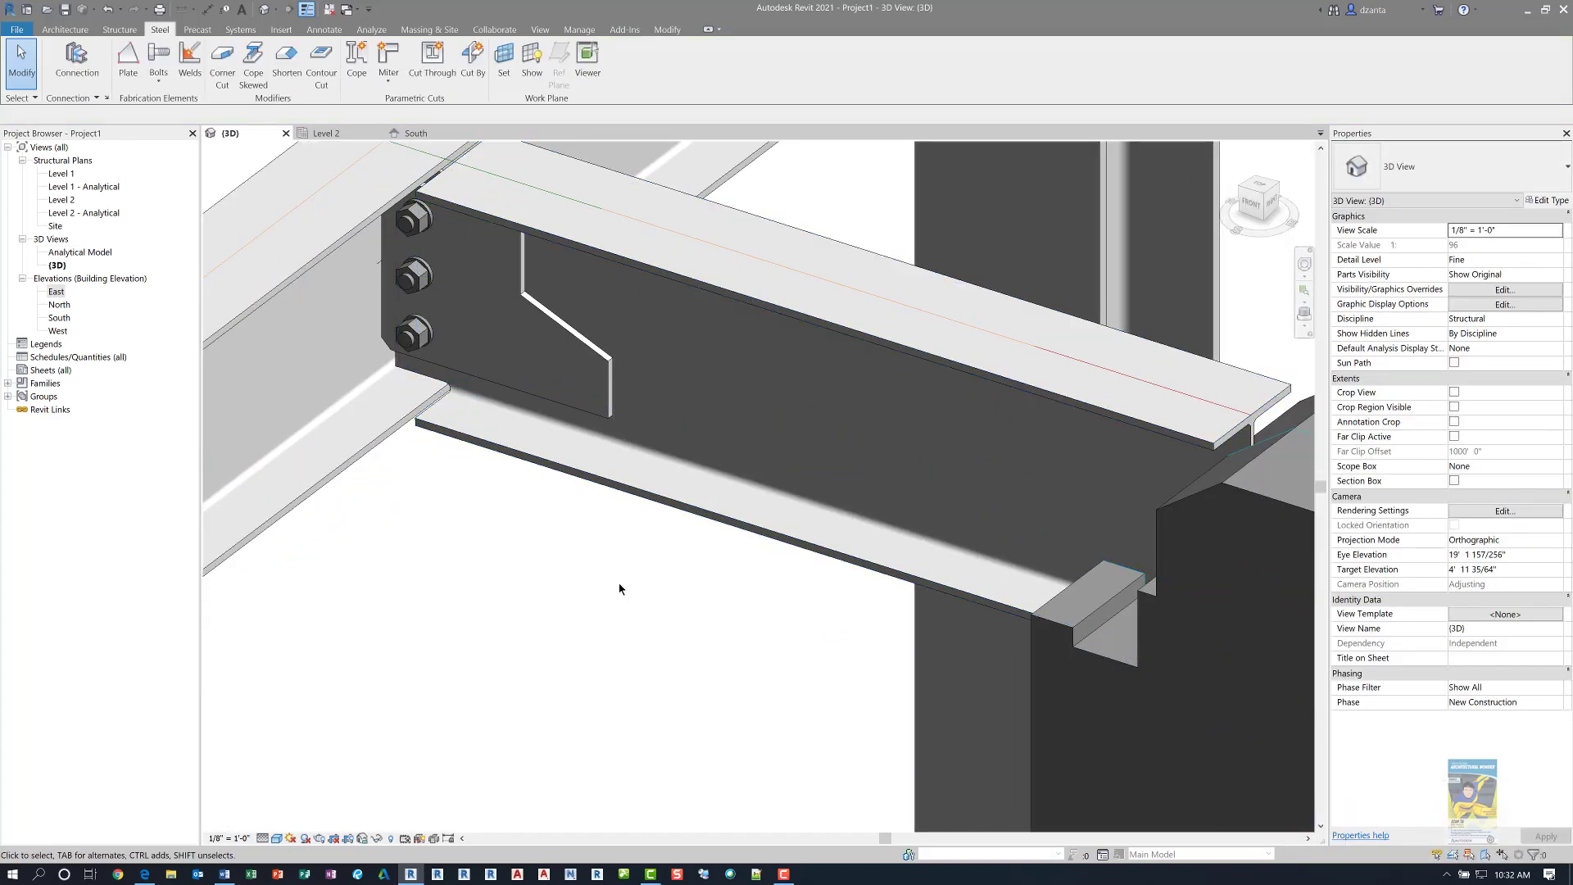
scroll(628, 566, down, 1)
middle_drag(913, 687, 754, 611)
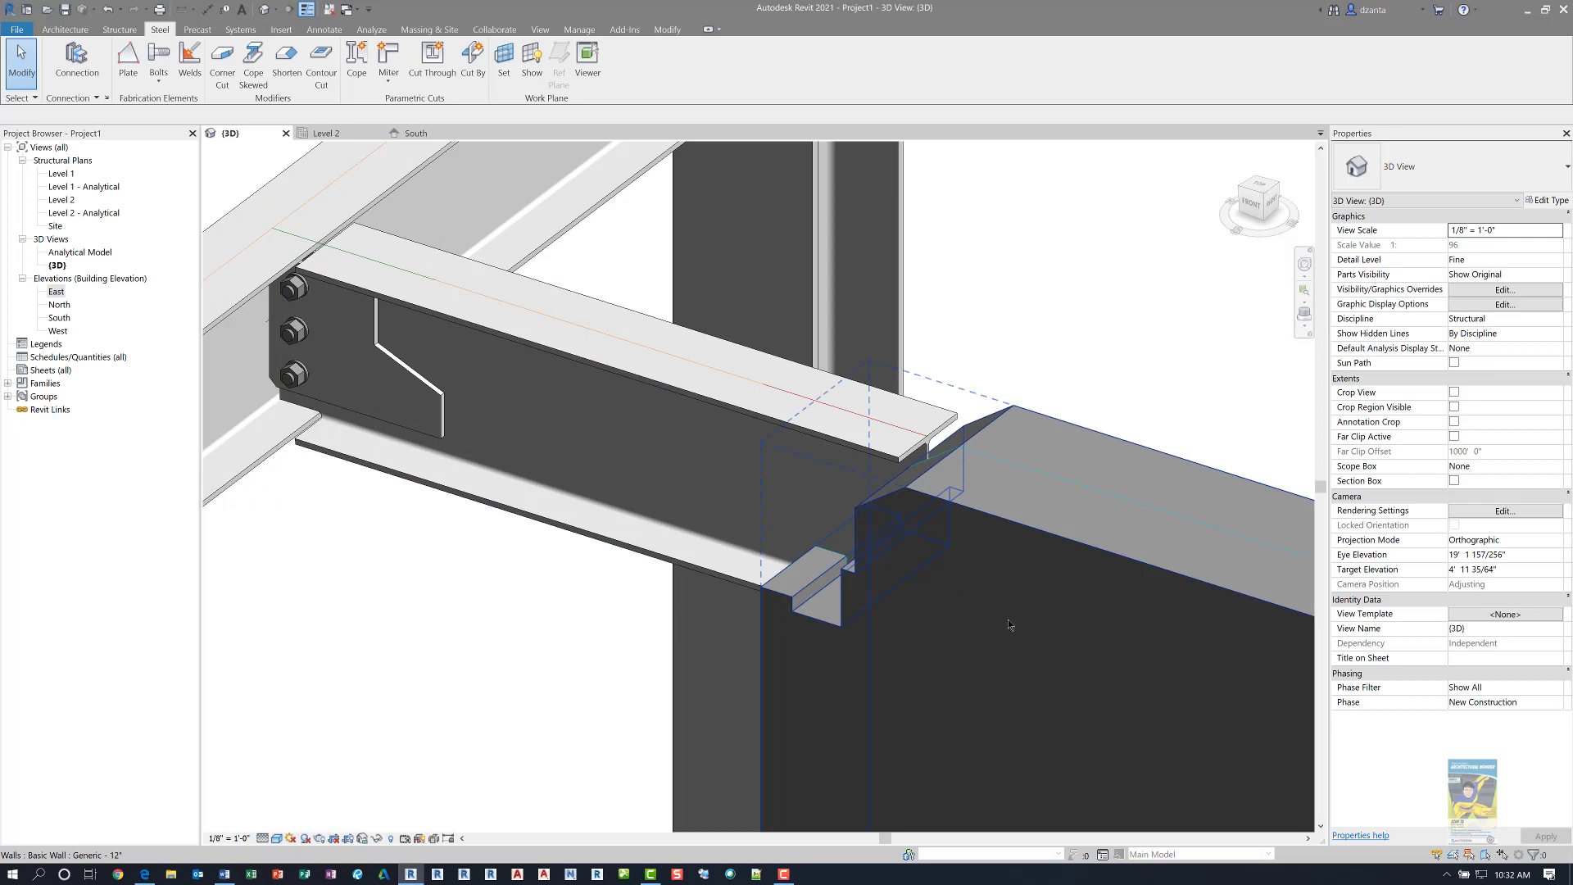
middle_drag(1012, 608, 967, 596)
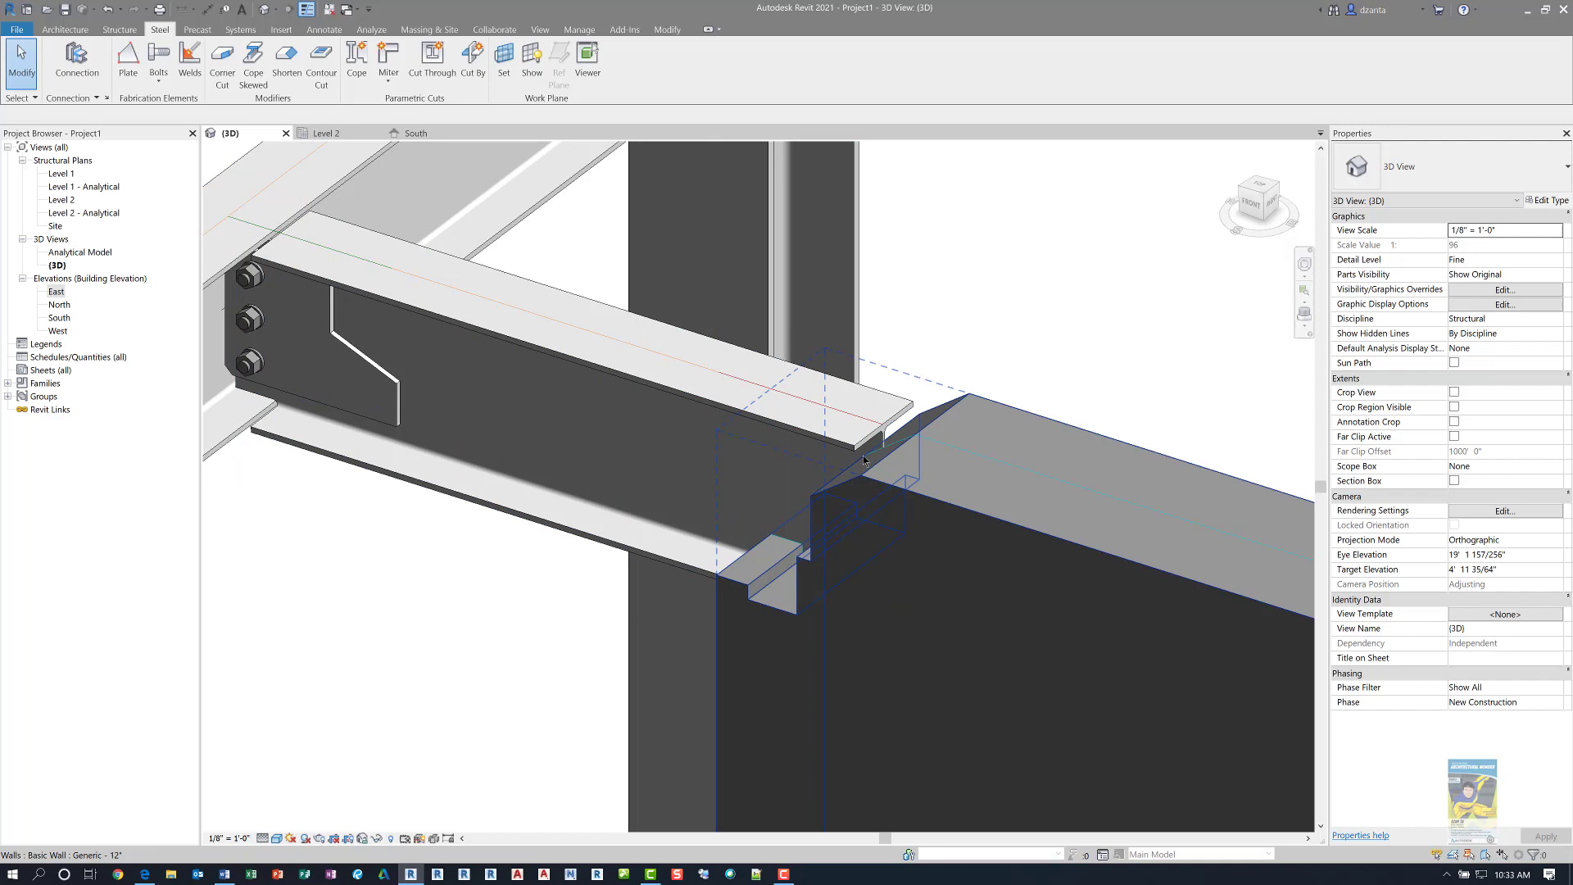
click(418, 134)
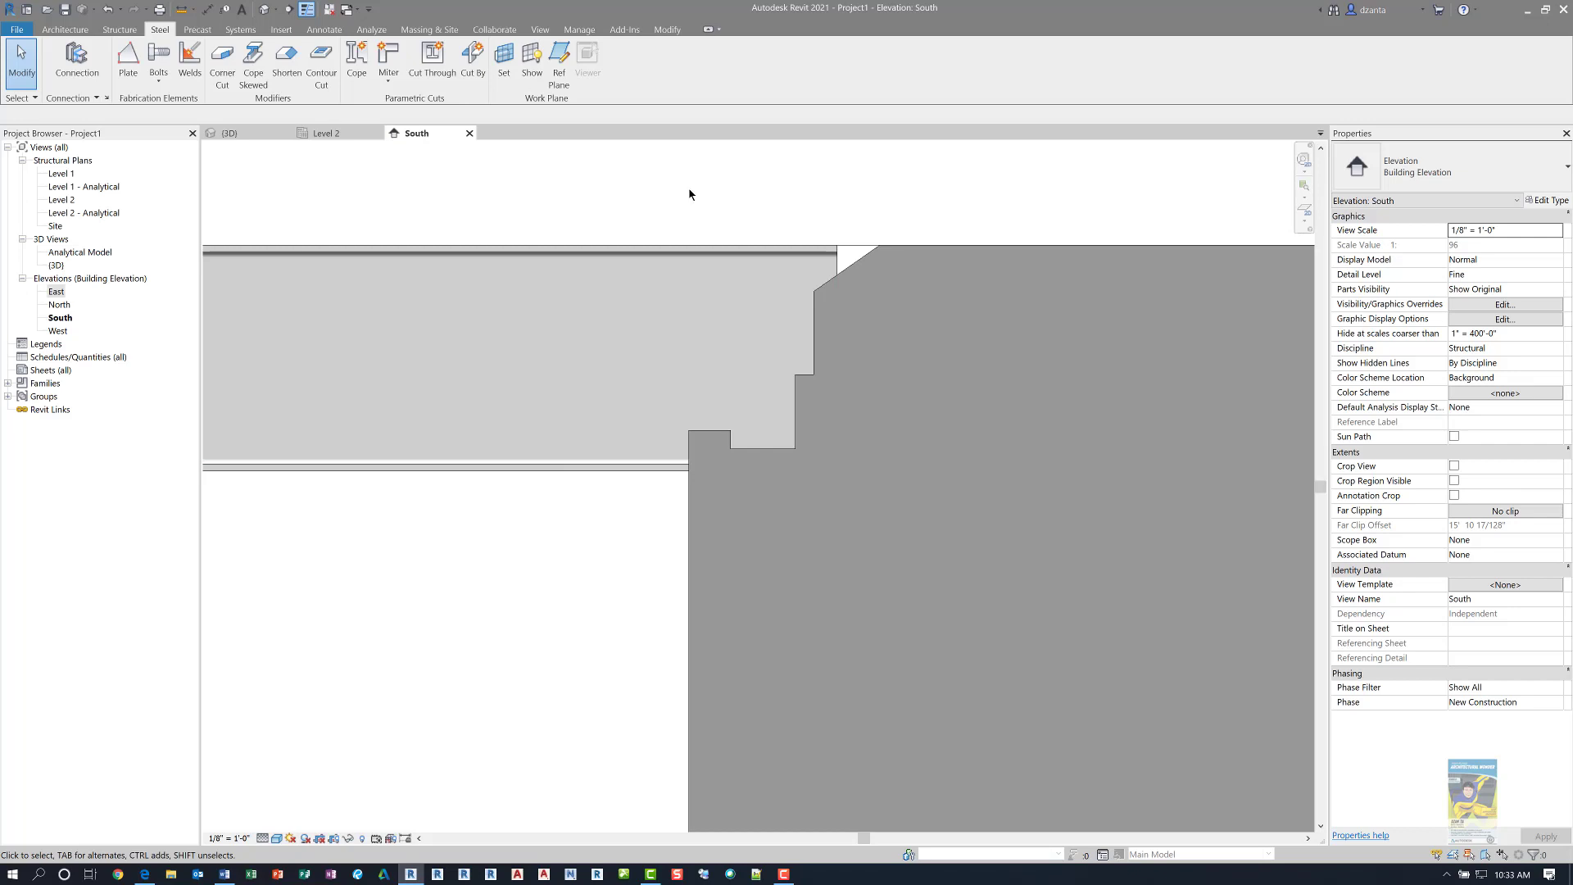
- Cut a By Face opening on the beam face using a rectangle enclosing the beam end
click(69, 30)
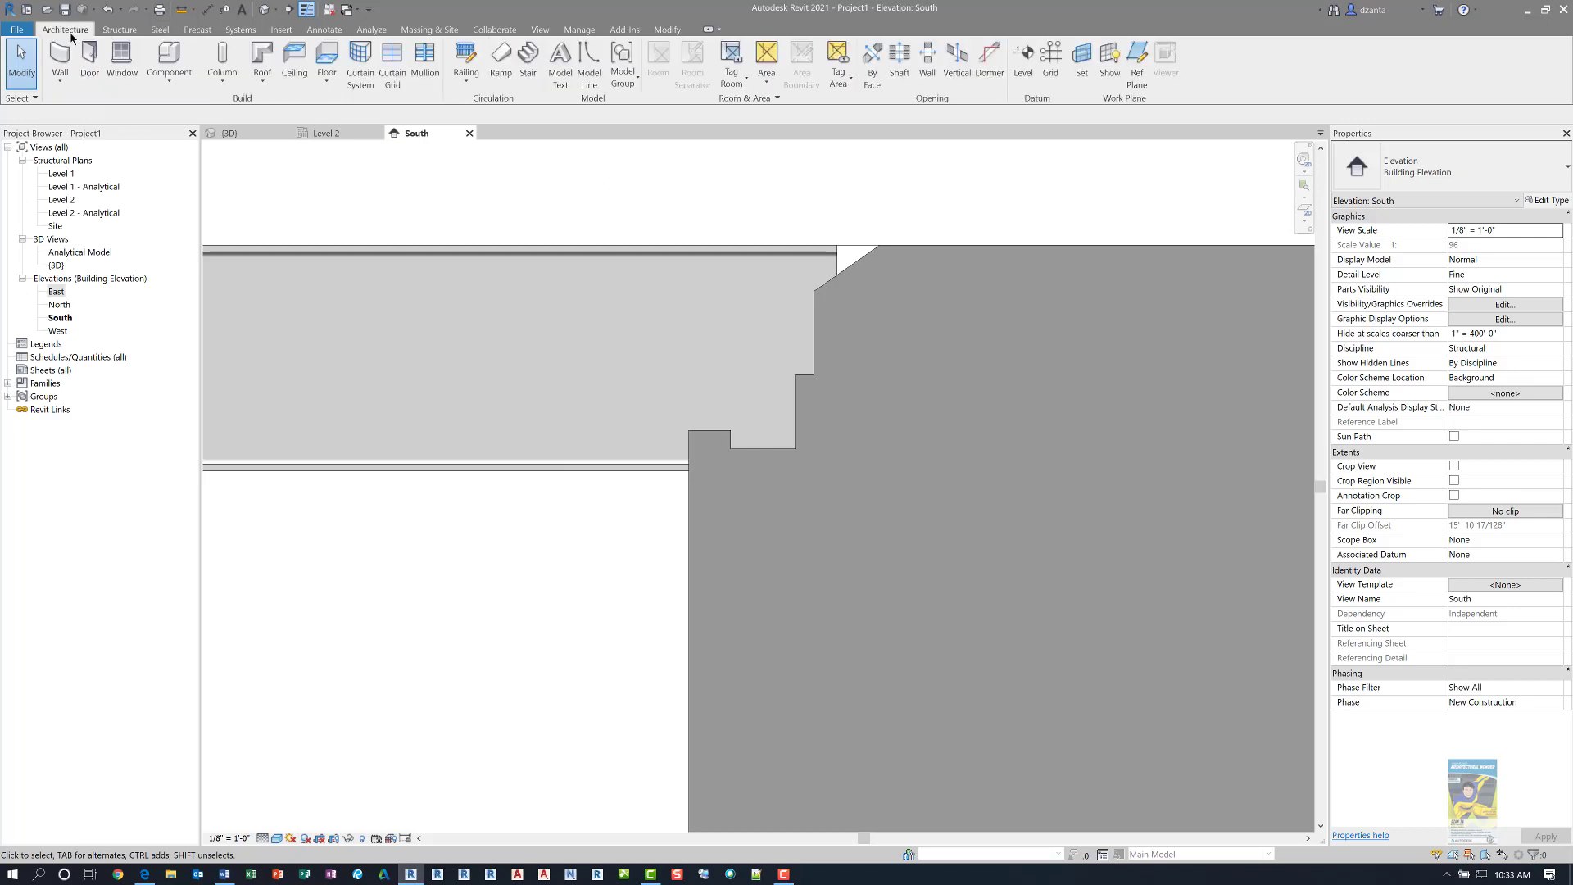
click(872, 78)
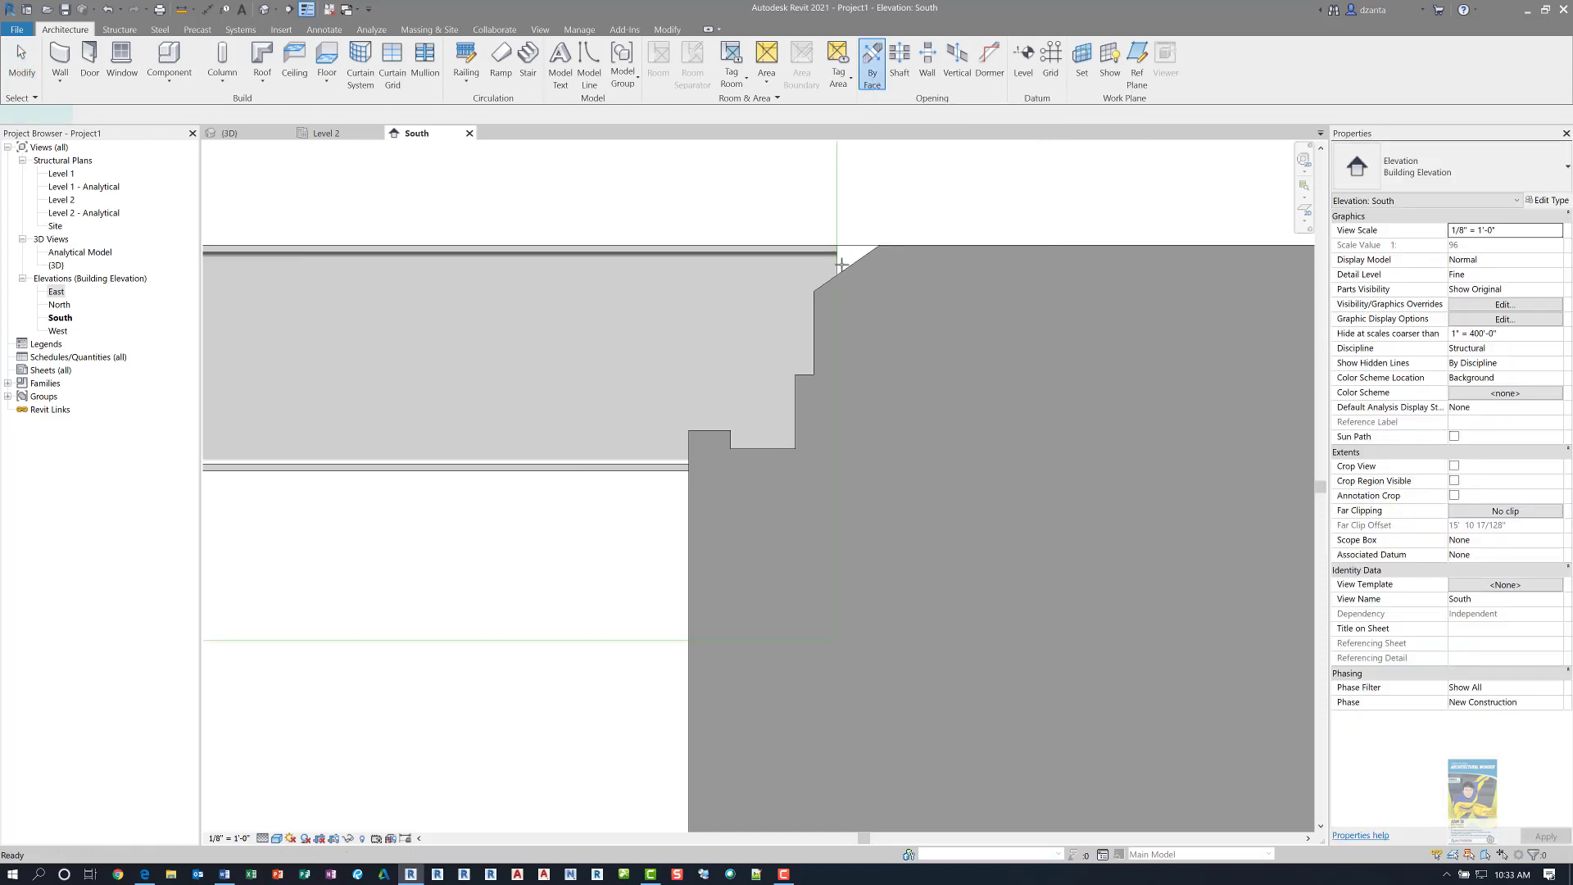
click(841, 265)
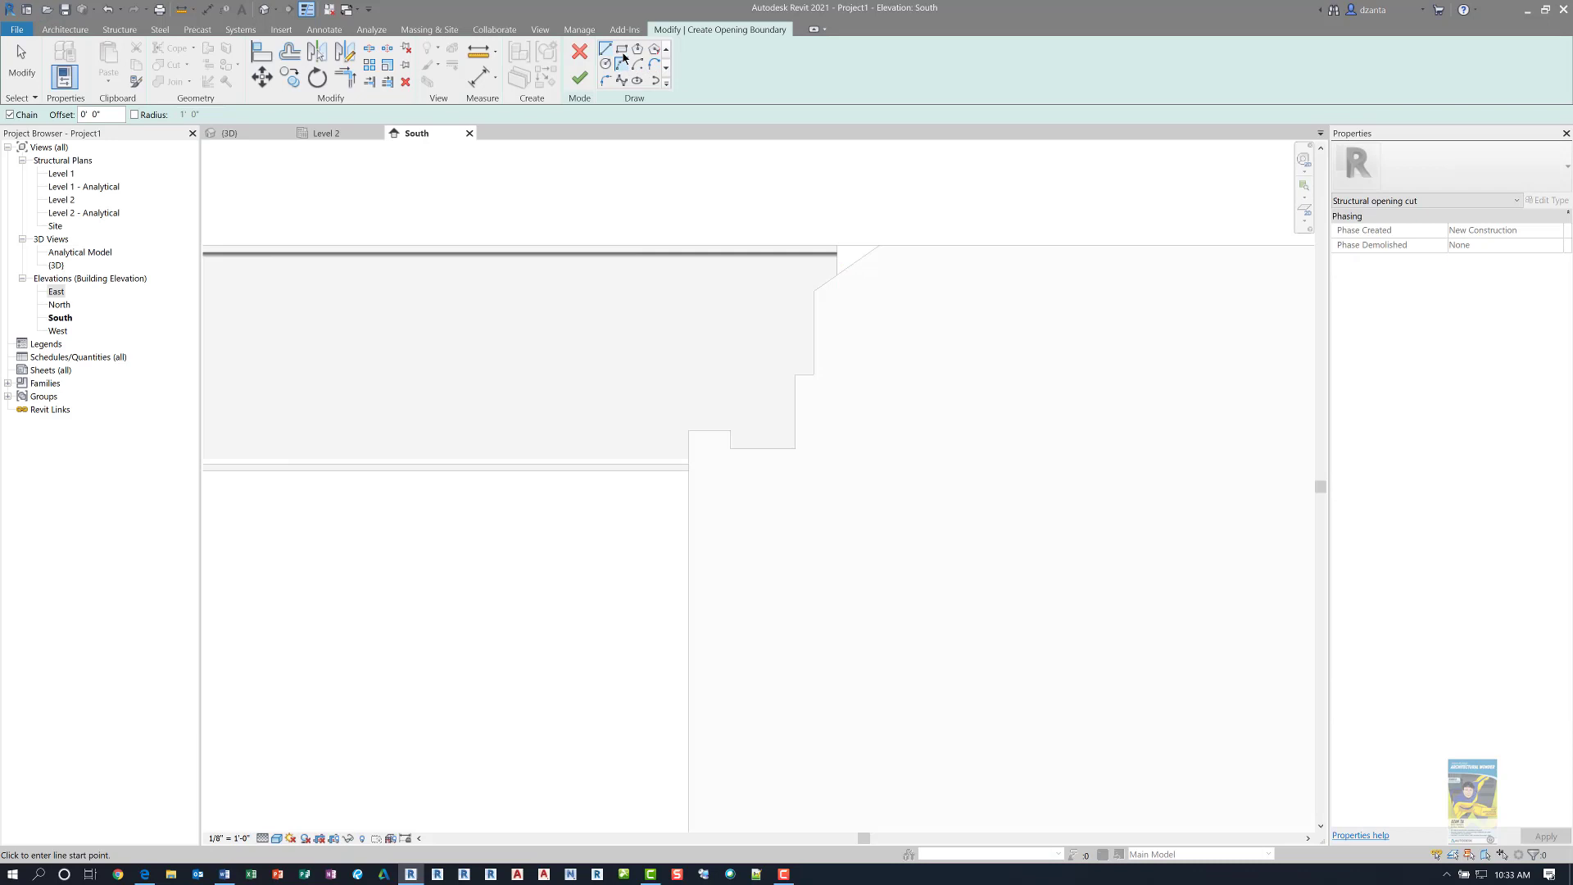
click(622, 48)
click(877, 291)
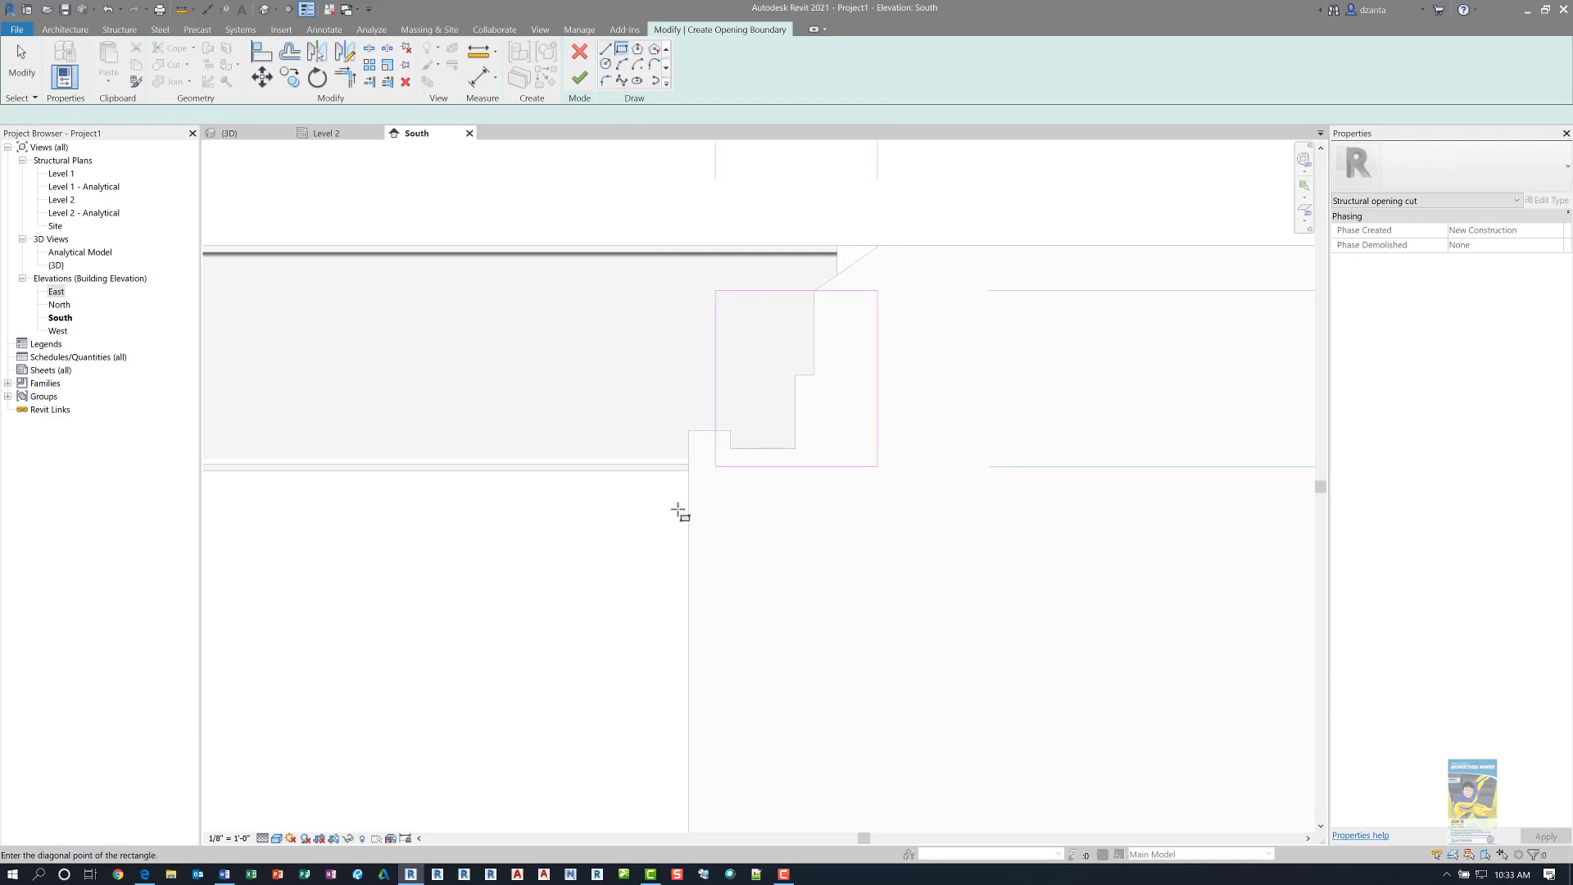
click(646, 522)
click(580, 82)
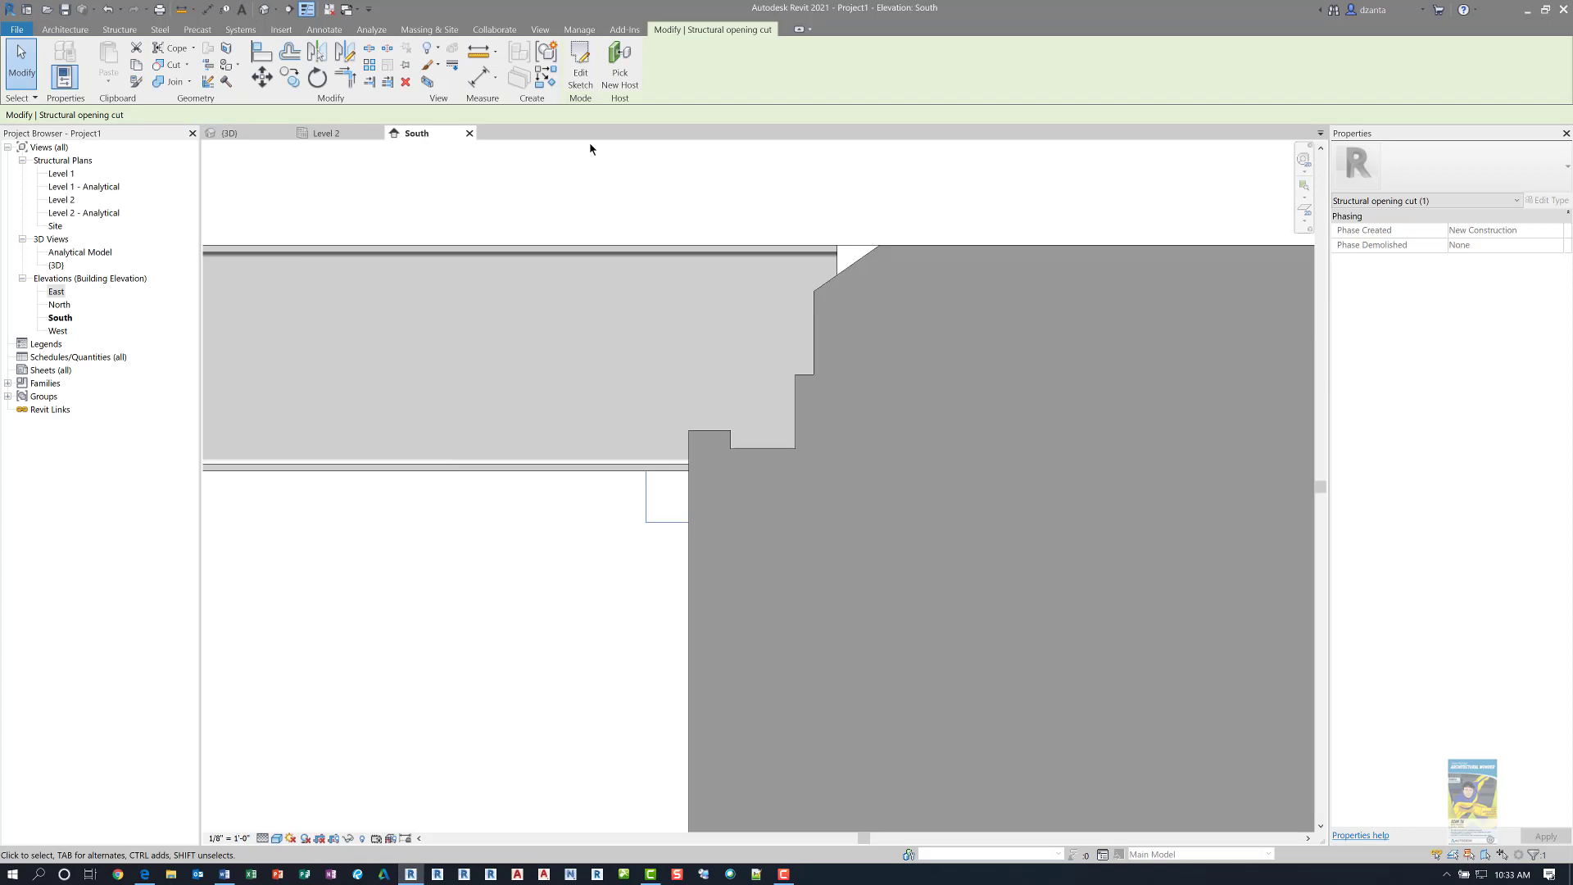
click(590, 145)
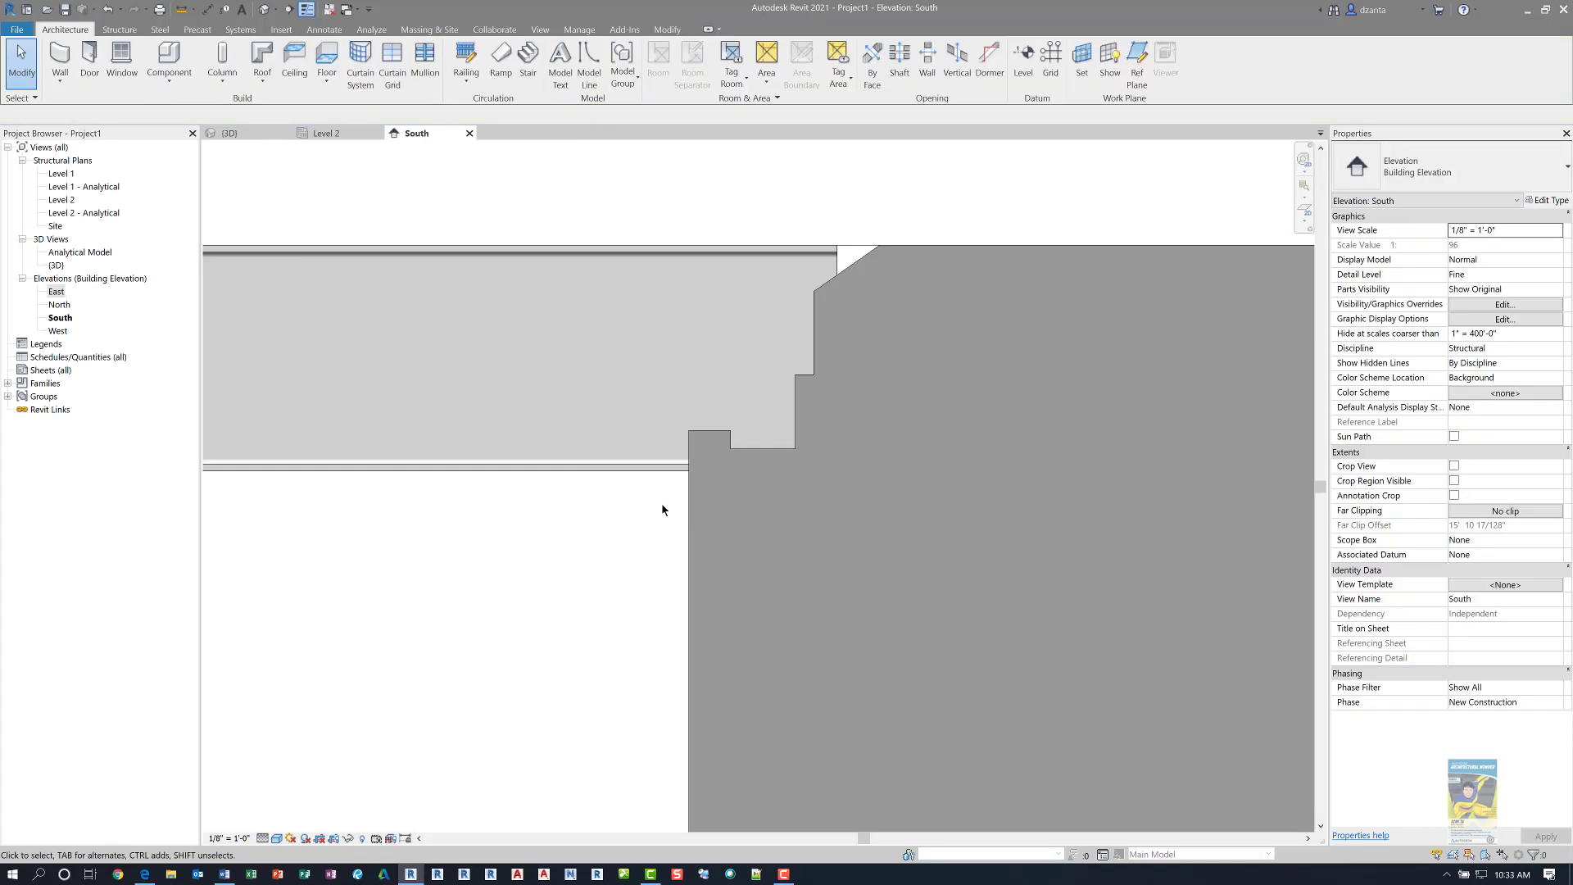
drag(615, 591, 975, 284)
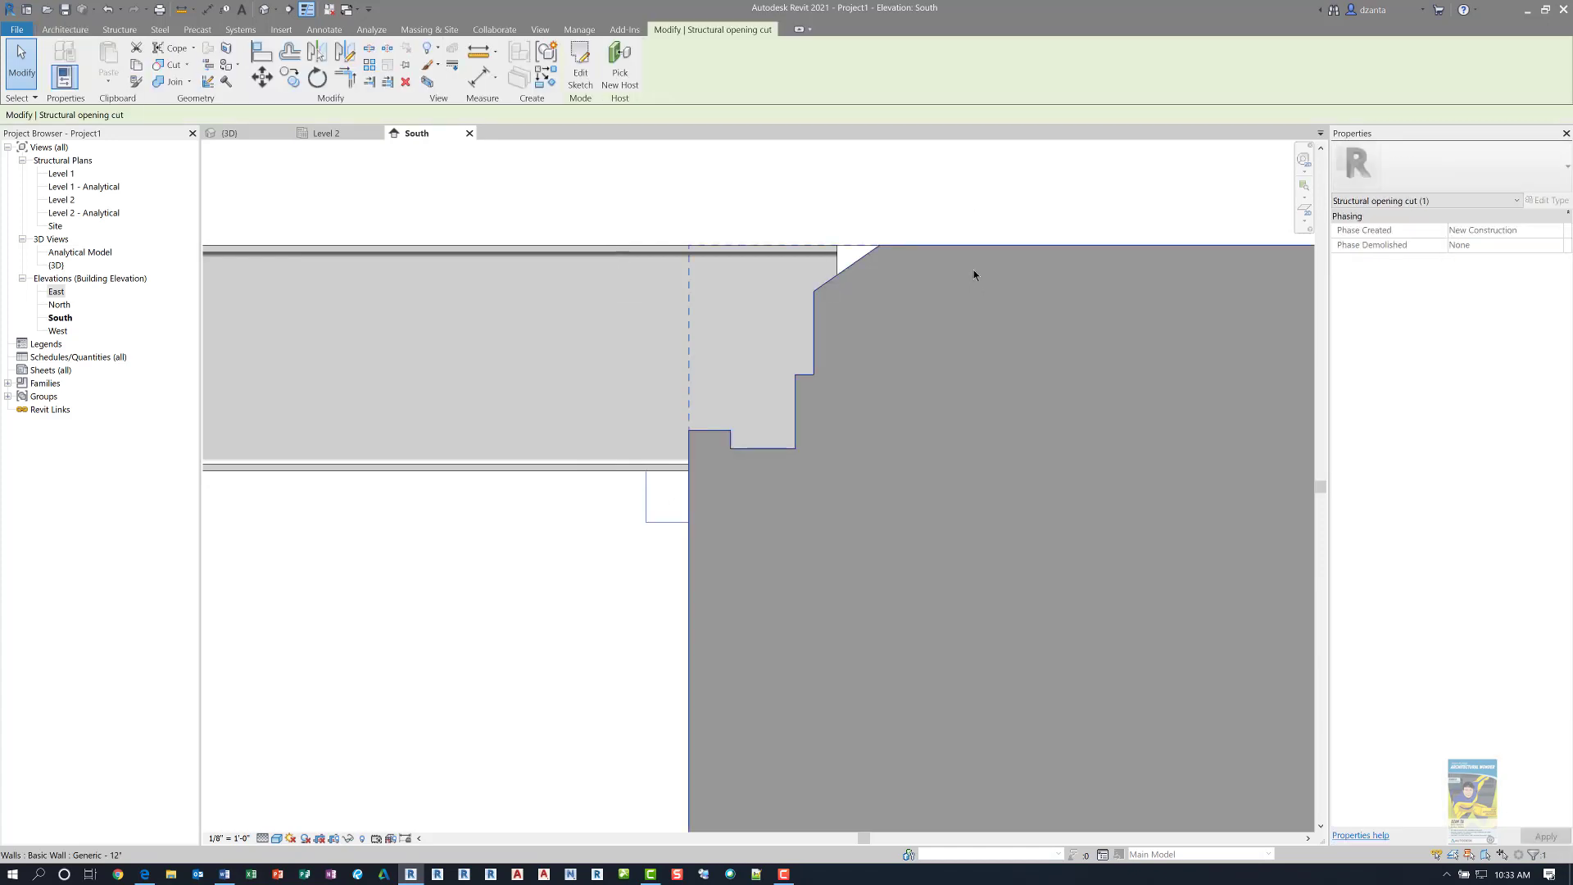
key(Escape)
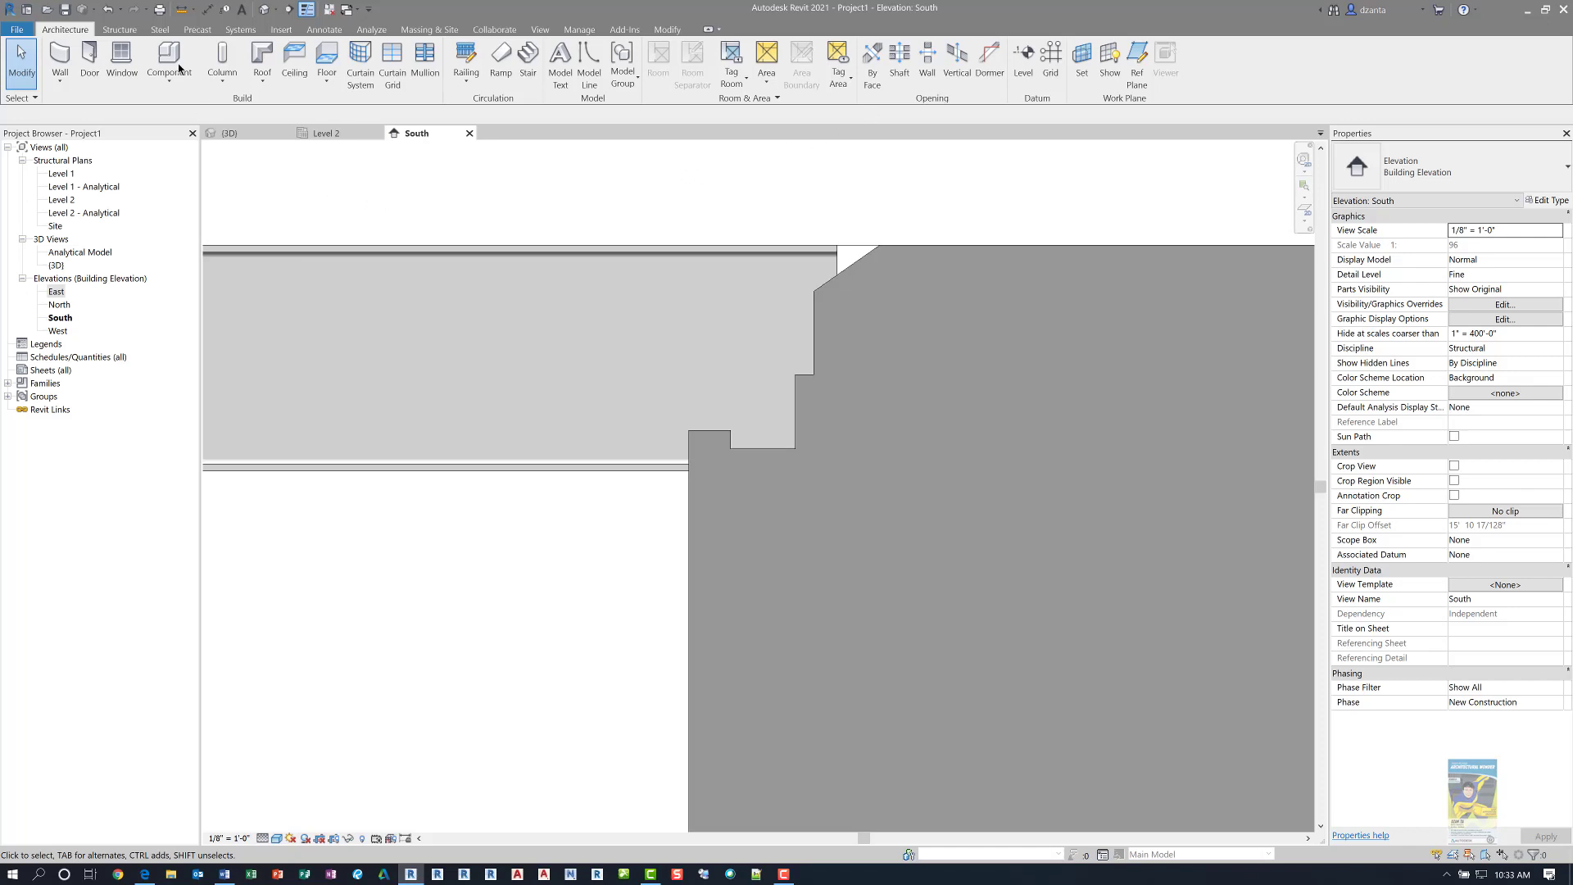
- Start a steel Contour Cut on the beam face and zoom in on the beam end
click(160, 30)
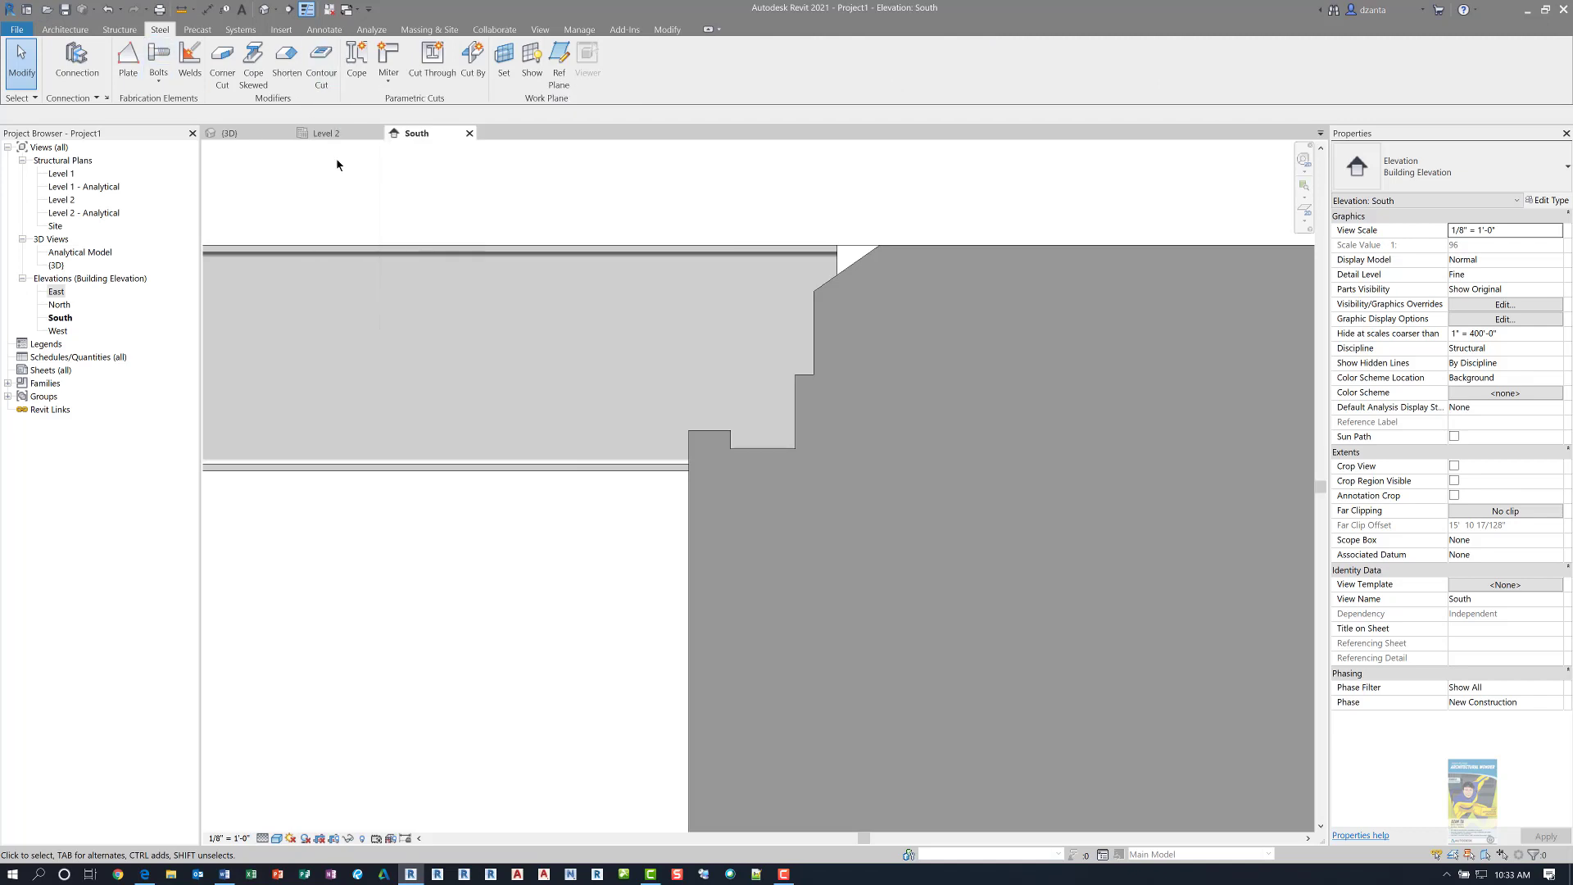
click(321, 72)
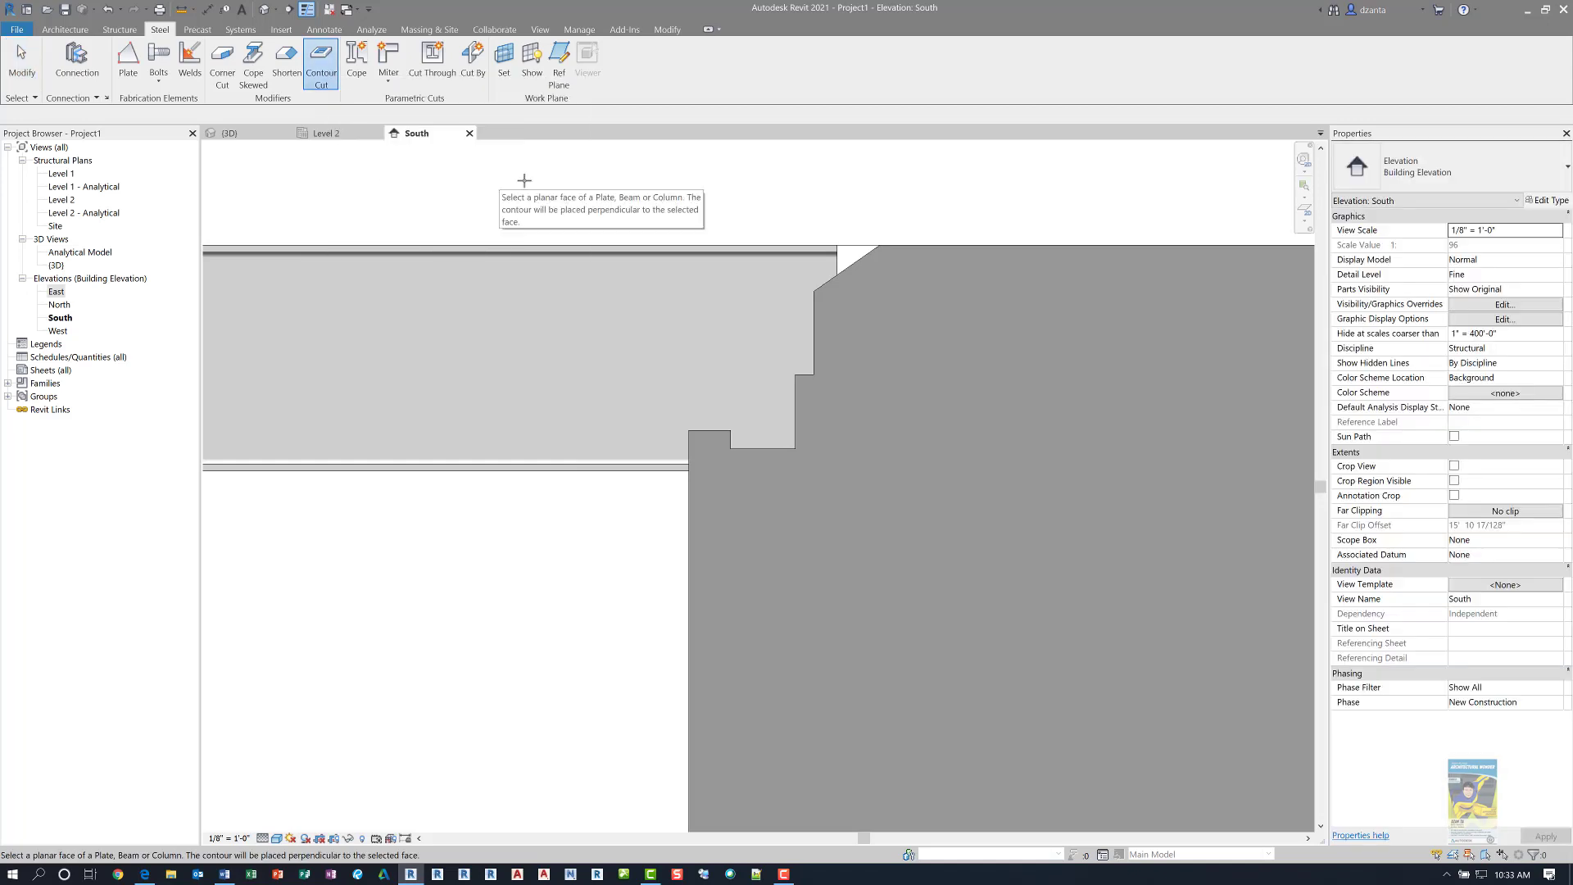
click(788, 272)
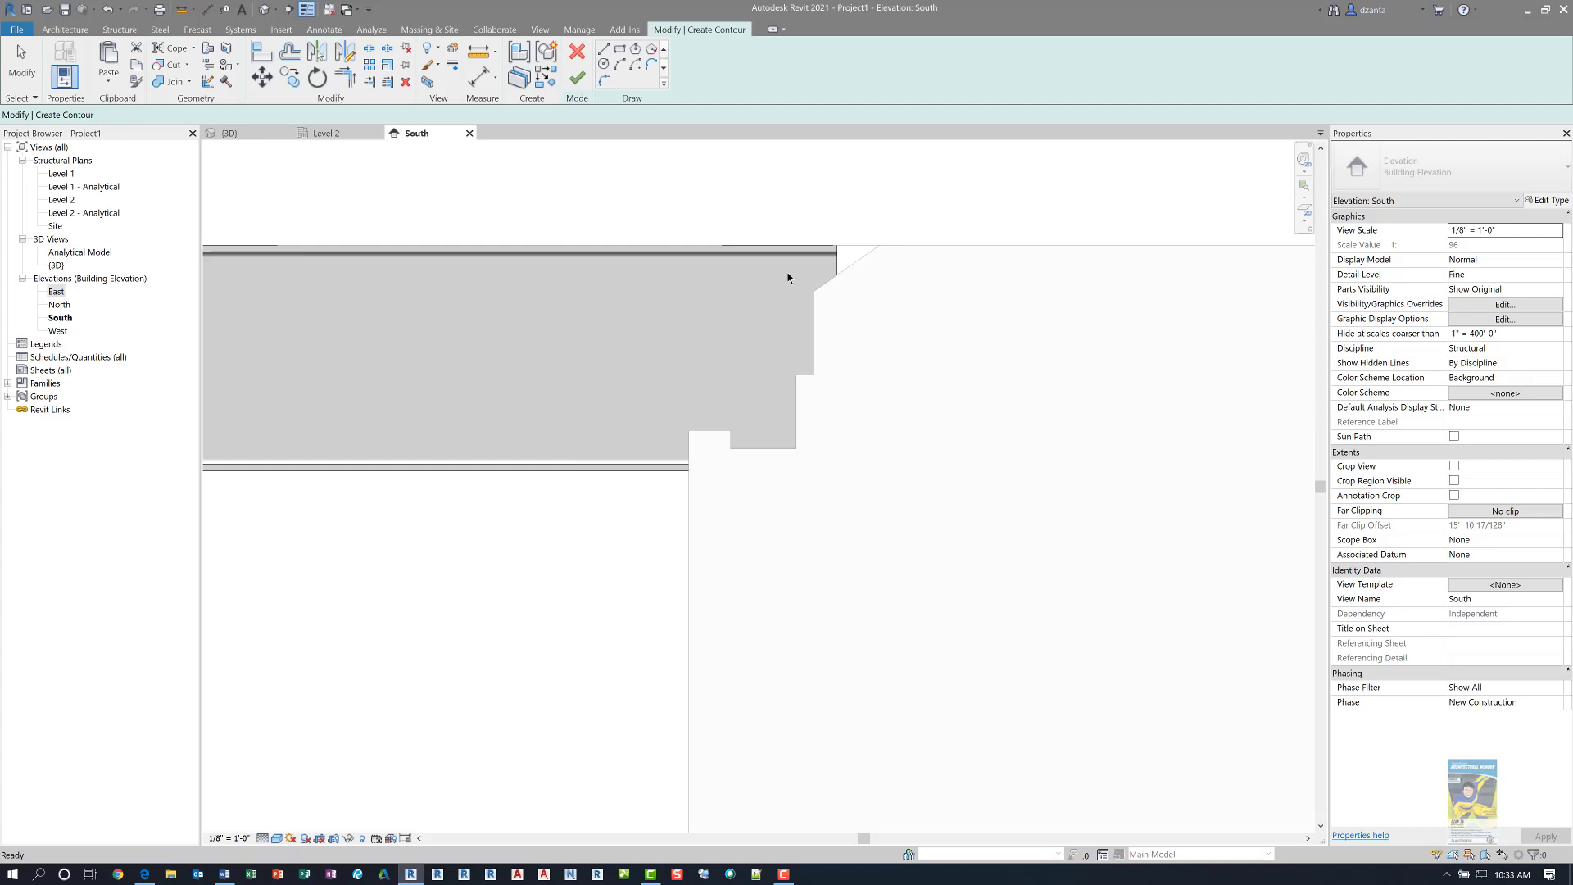
scroll(841, 357, up, 2)
middle_drag(894, 422, 890, 422)
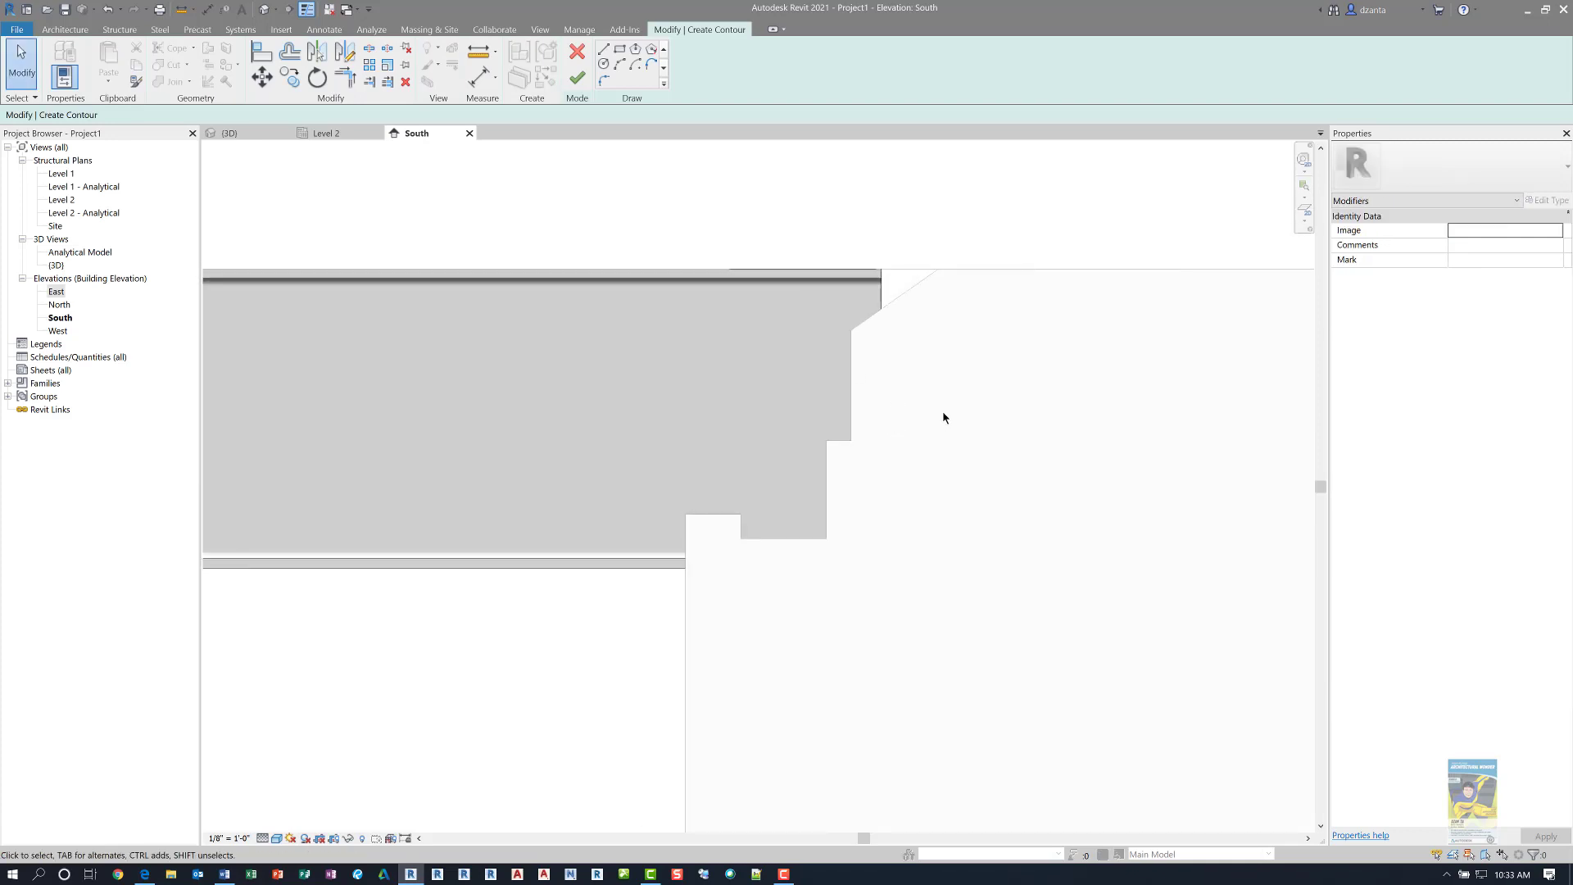
scroll(943, 414, up, 1)
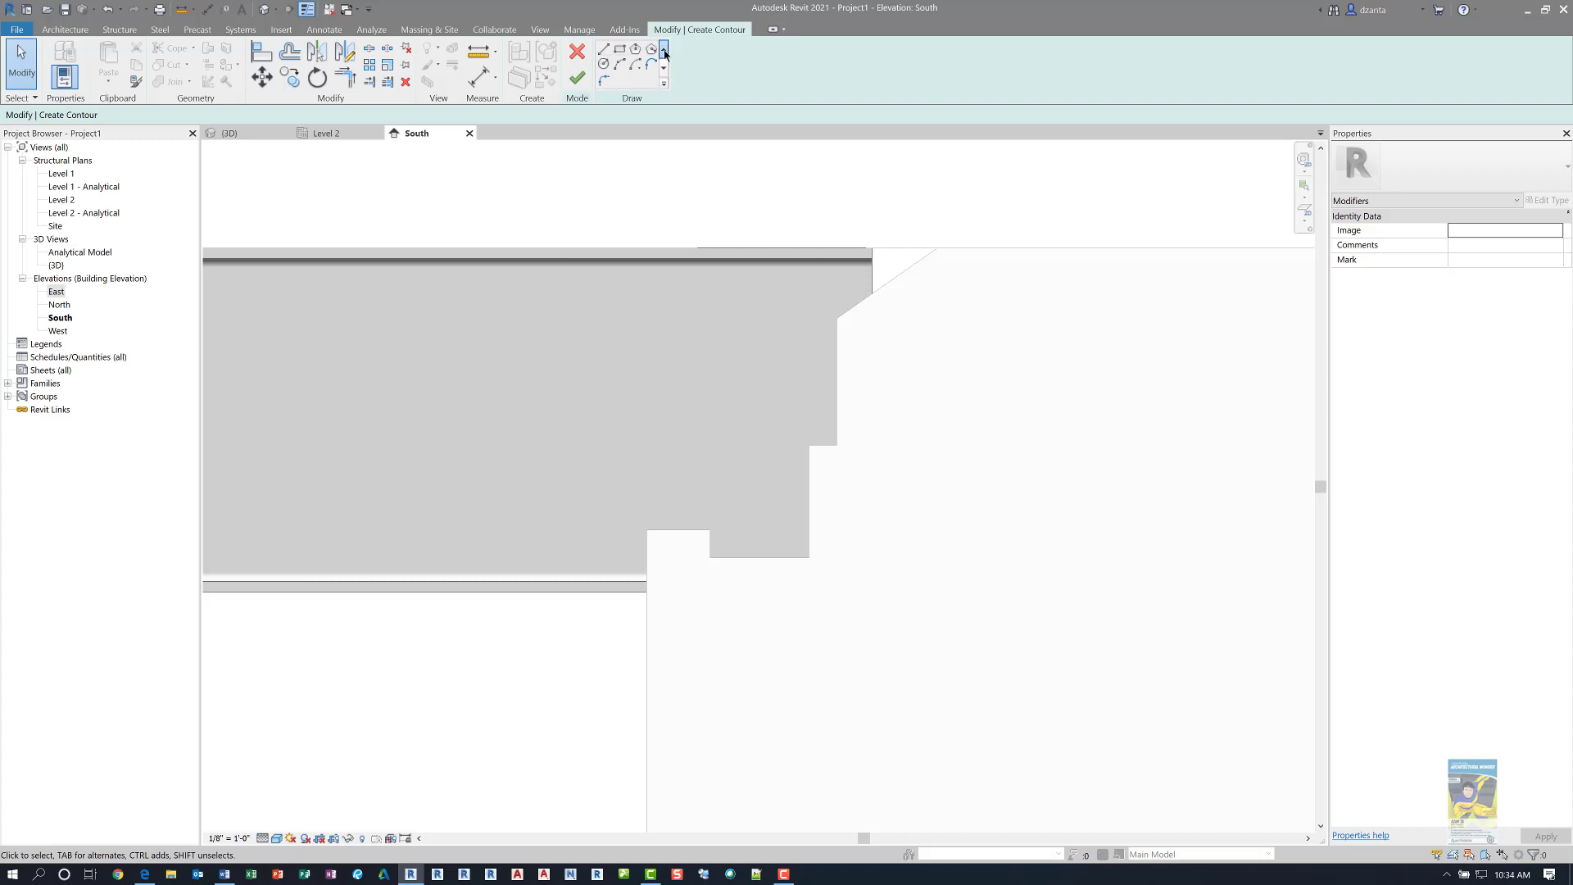
- Trace the wall's stepped profile with sketch lines down to and along the beam bottom
click(603, 49)
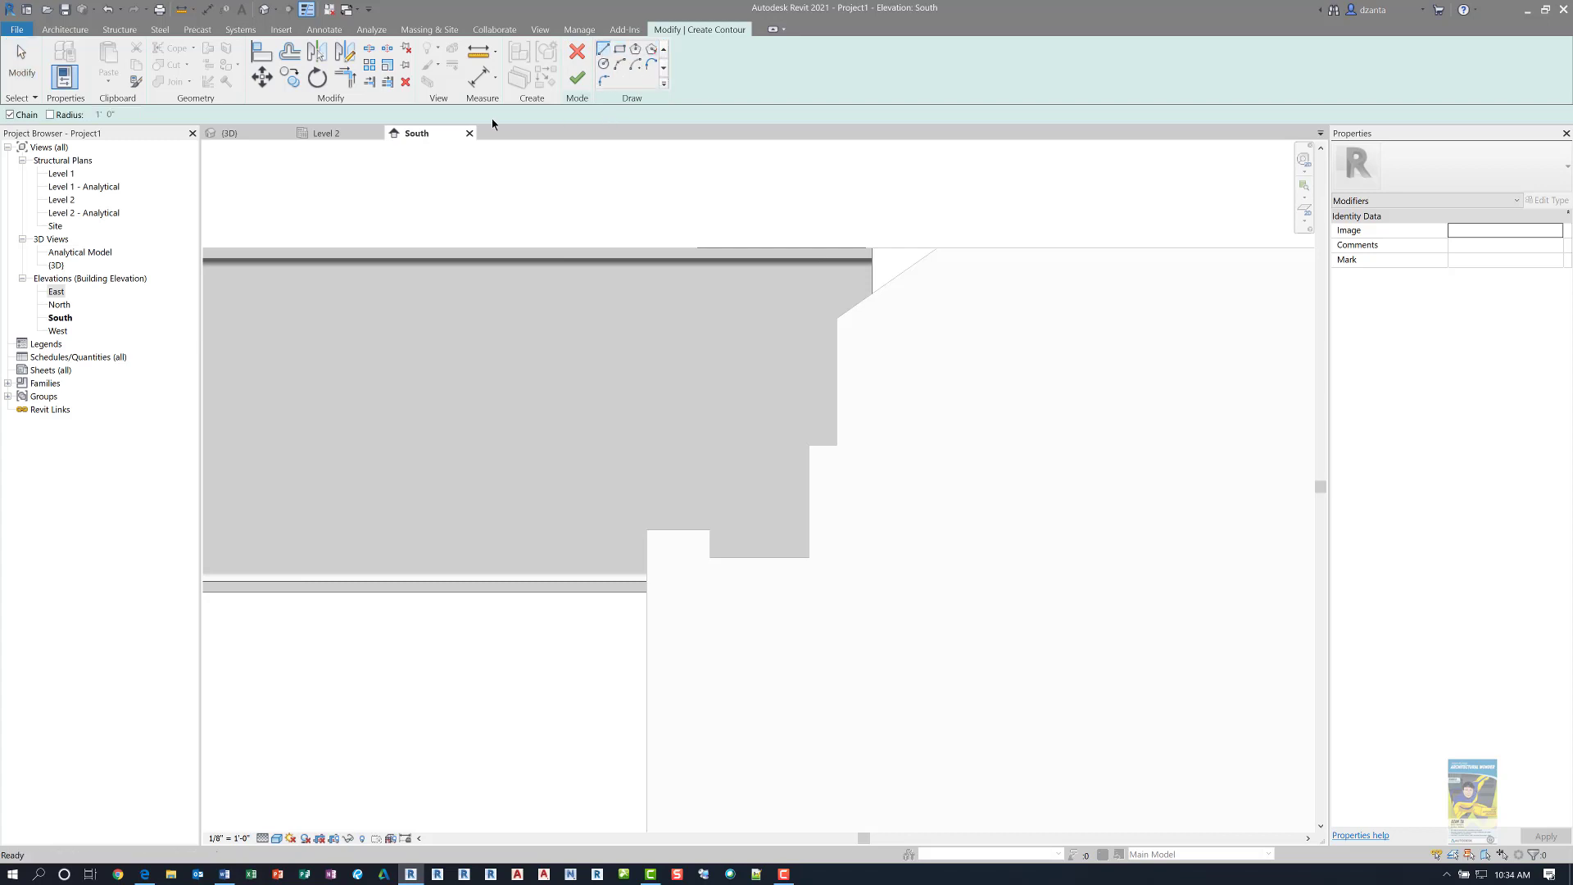
click(937, 247)
click(836, 318)
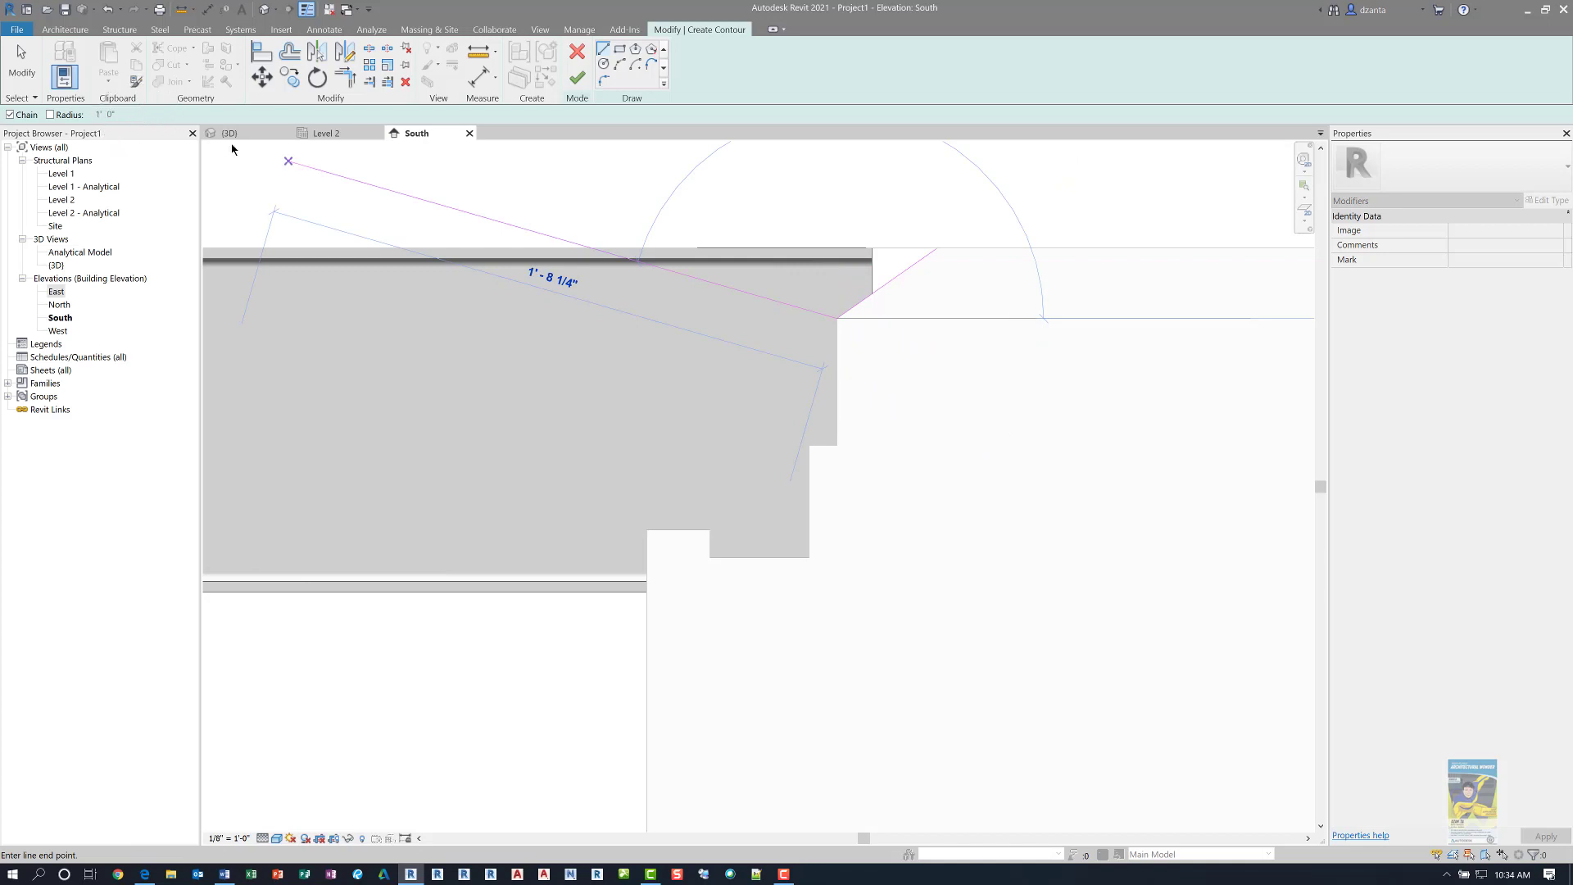
click(837, 445)
click(809, 445)
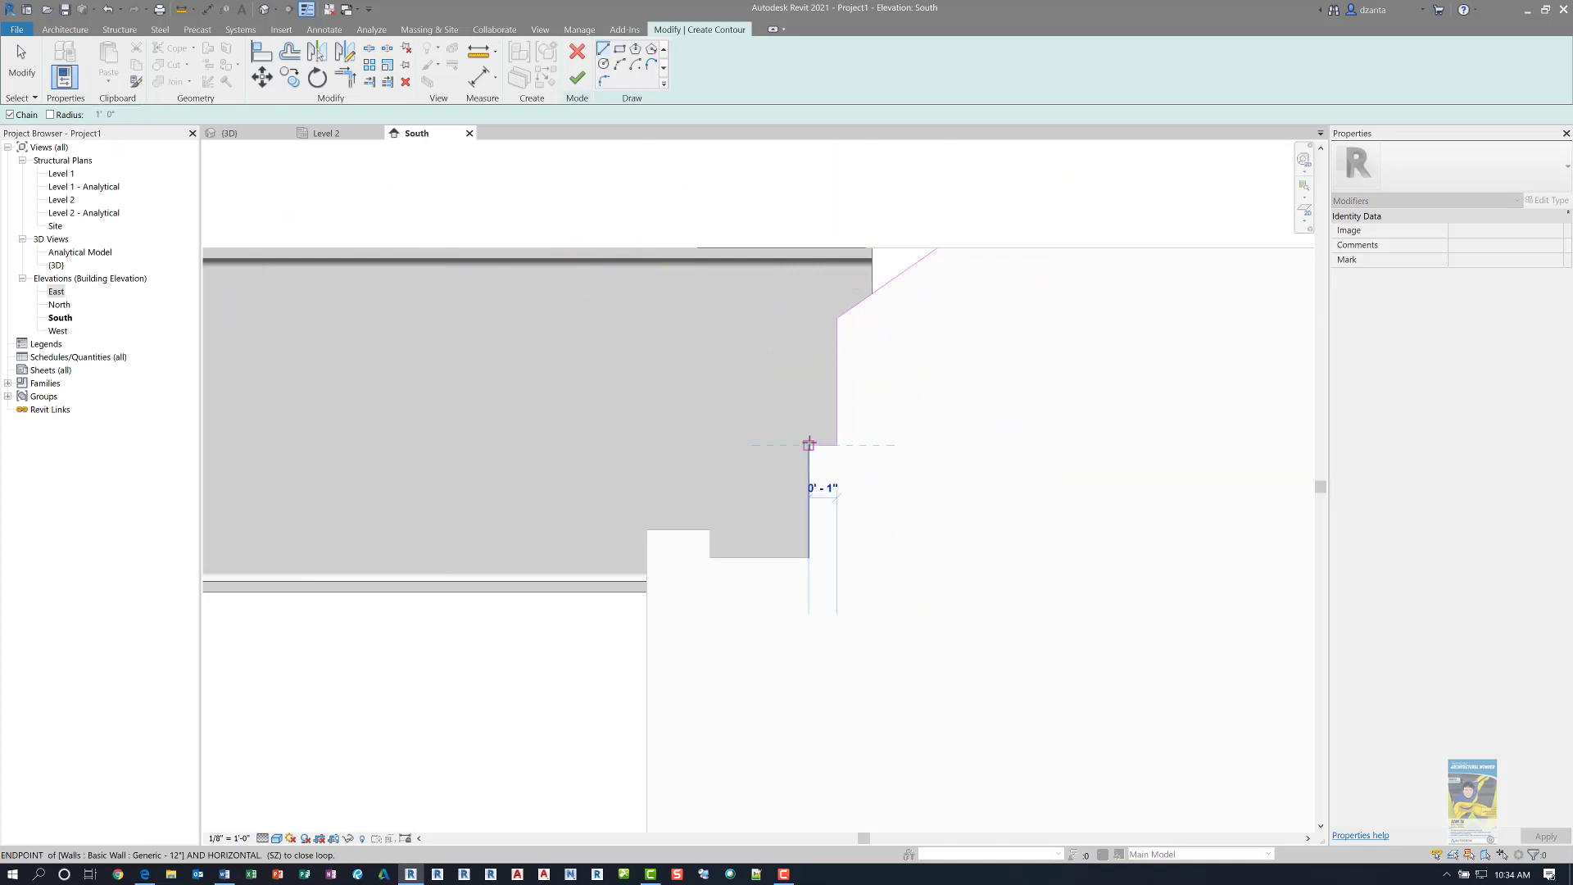
click(809, 558)
click(710, 558)
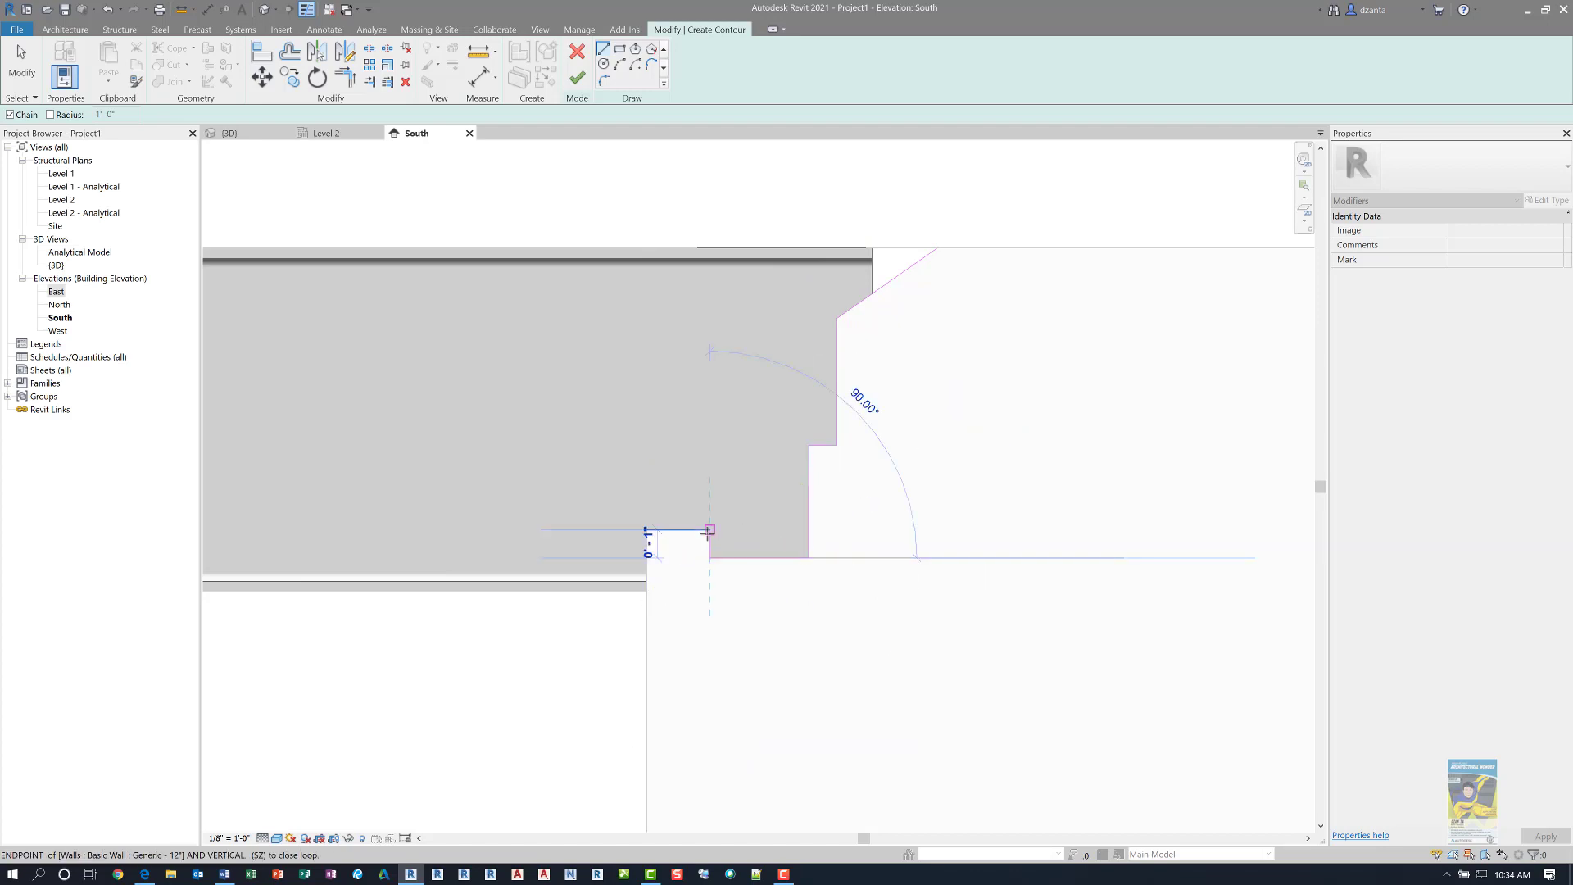
click(709, 530)
click(647, 530)
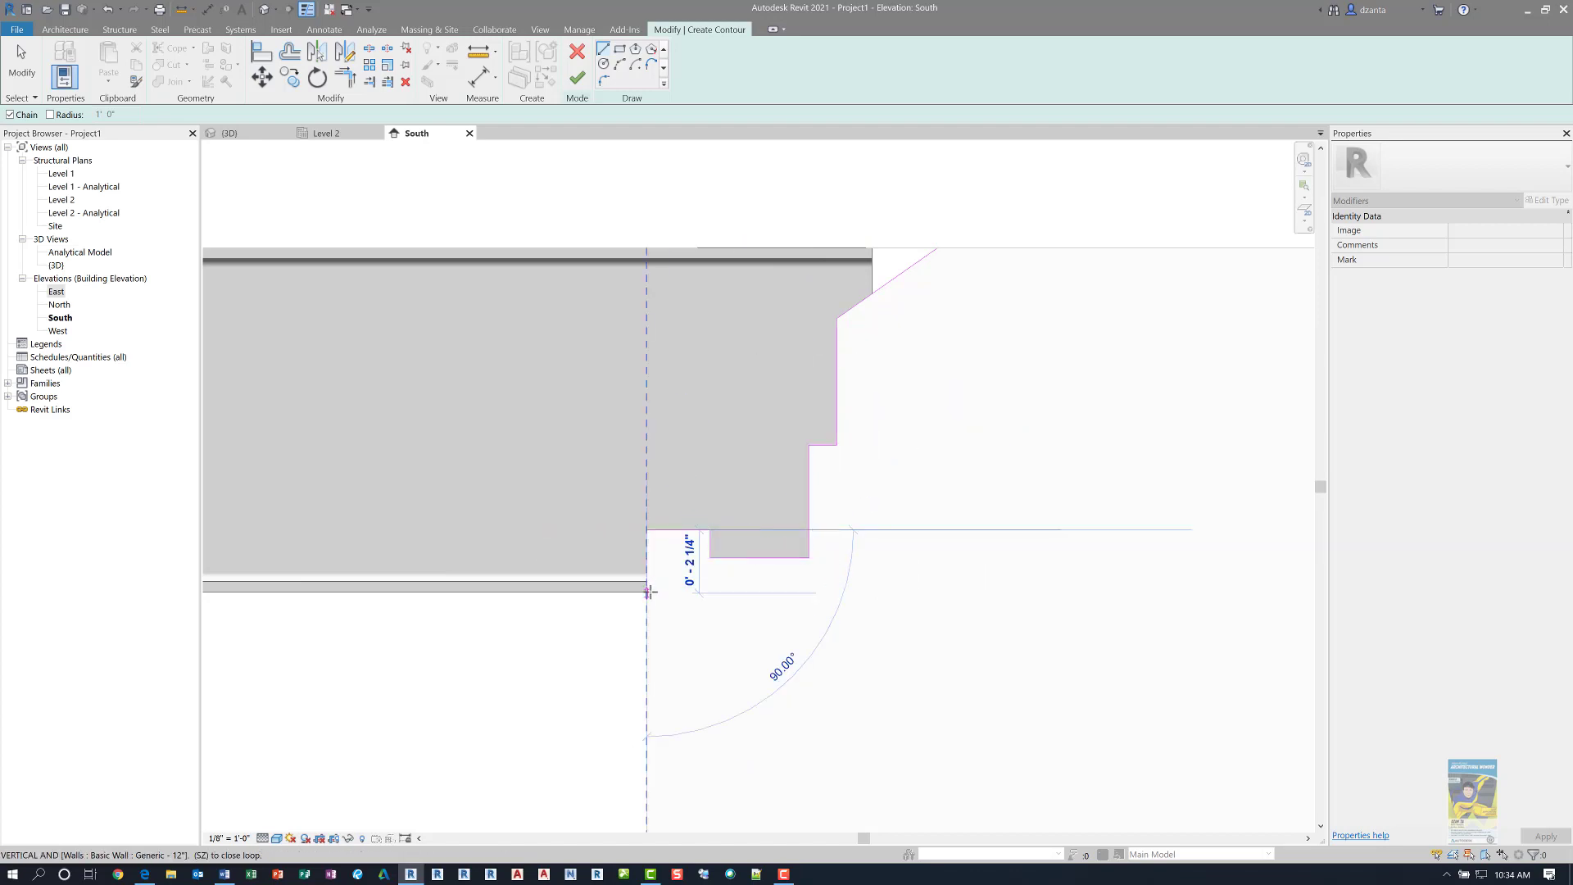
click(648, 592)
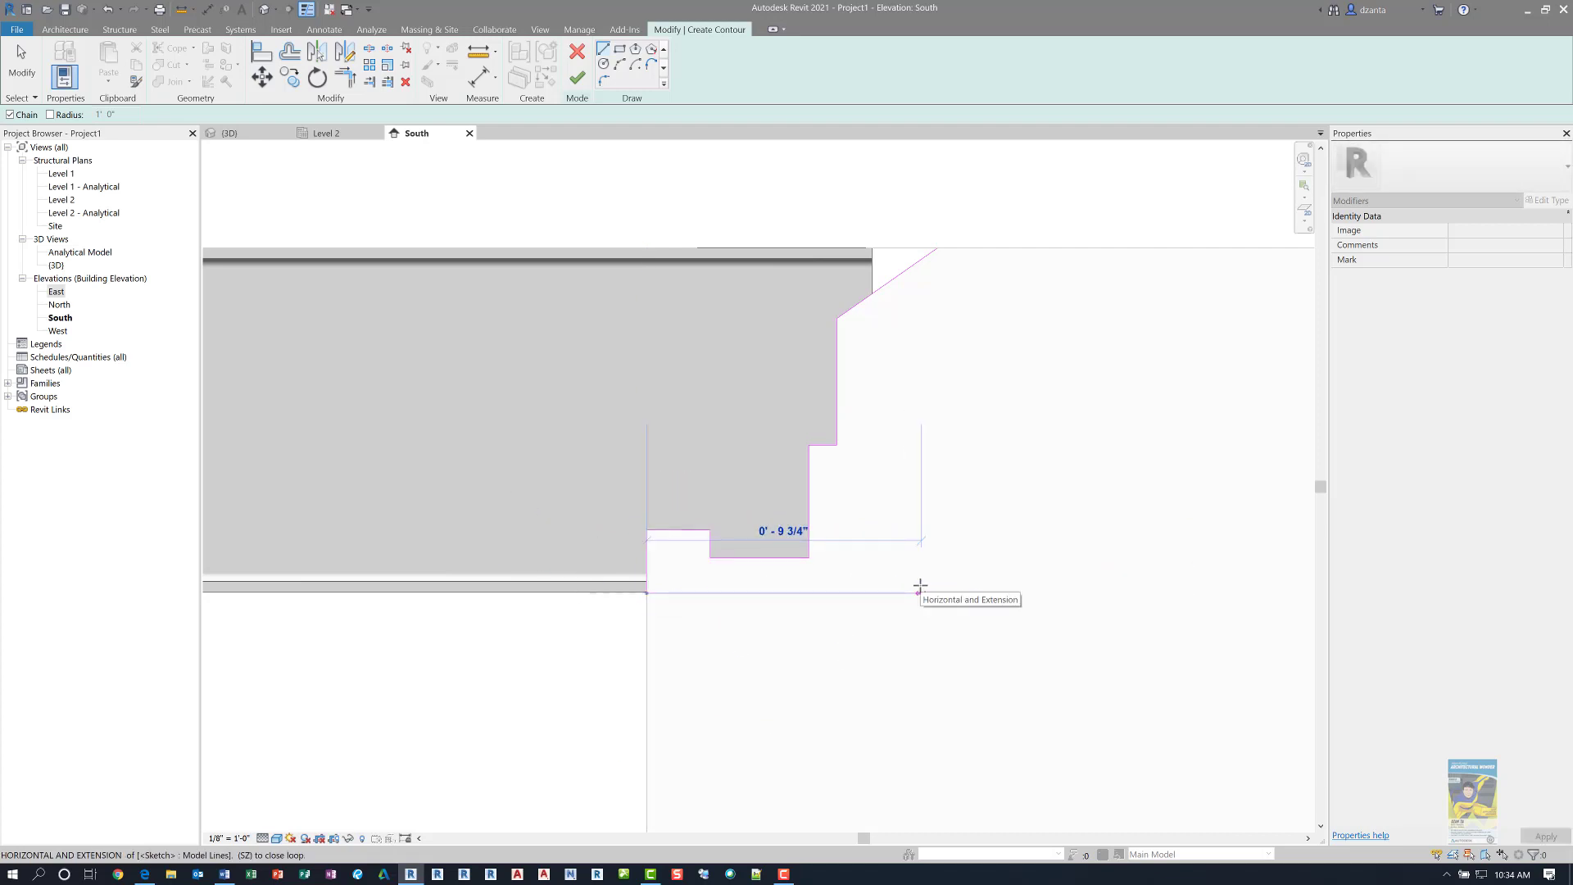
click(921, 591)
key(Escape)
- Draw a vertical sketch line partway down from the diagonal's end
click(871, 295)
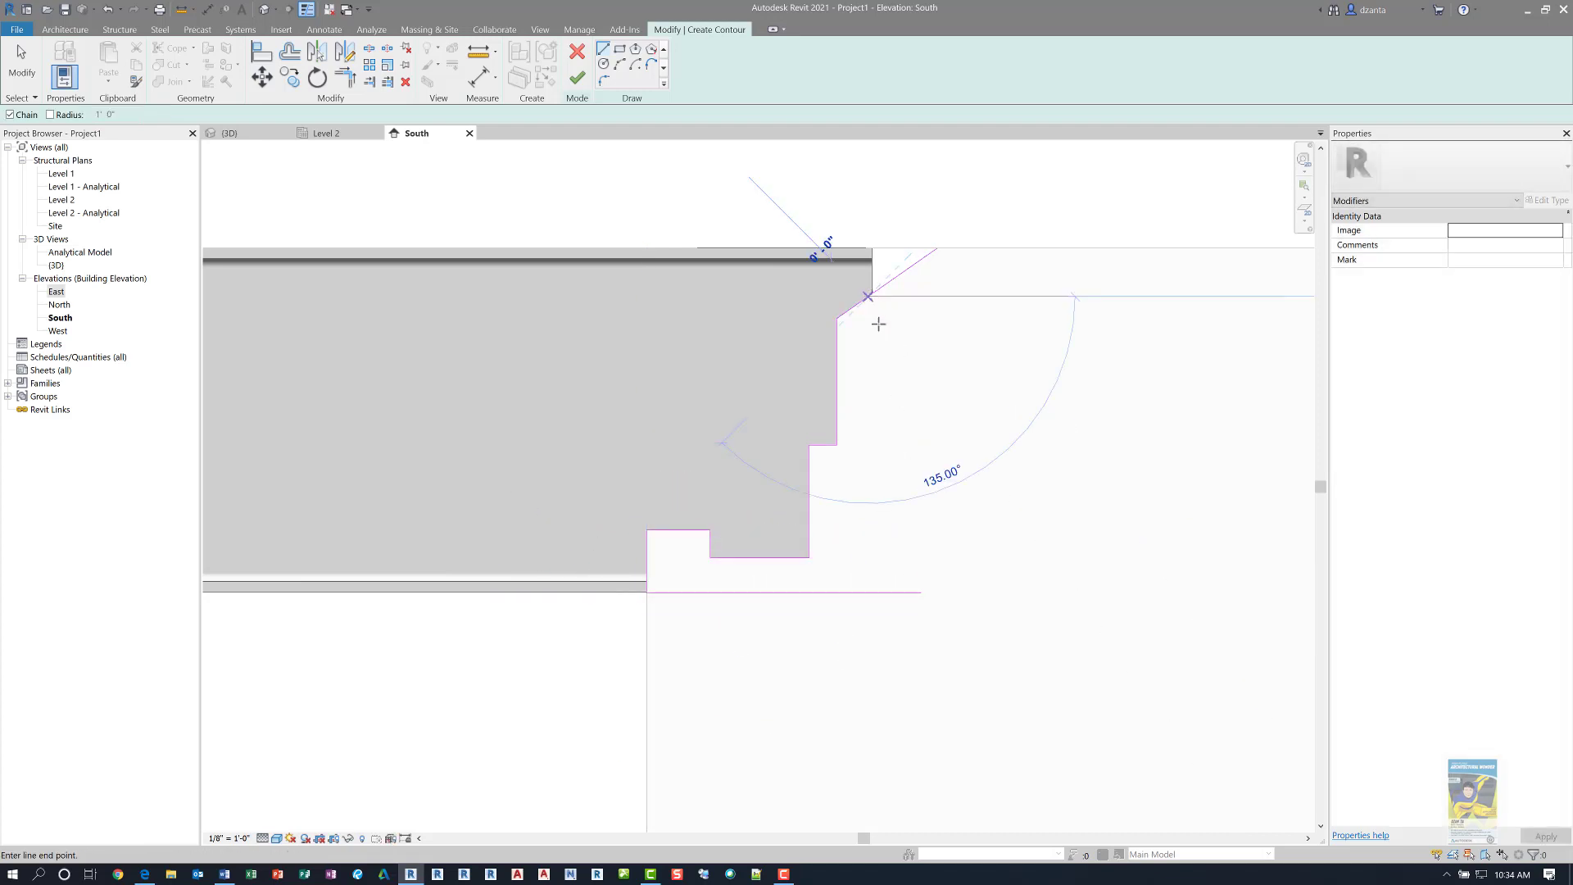
key(Escape)
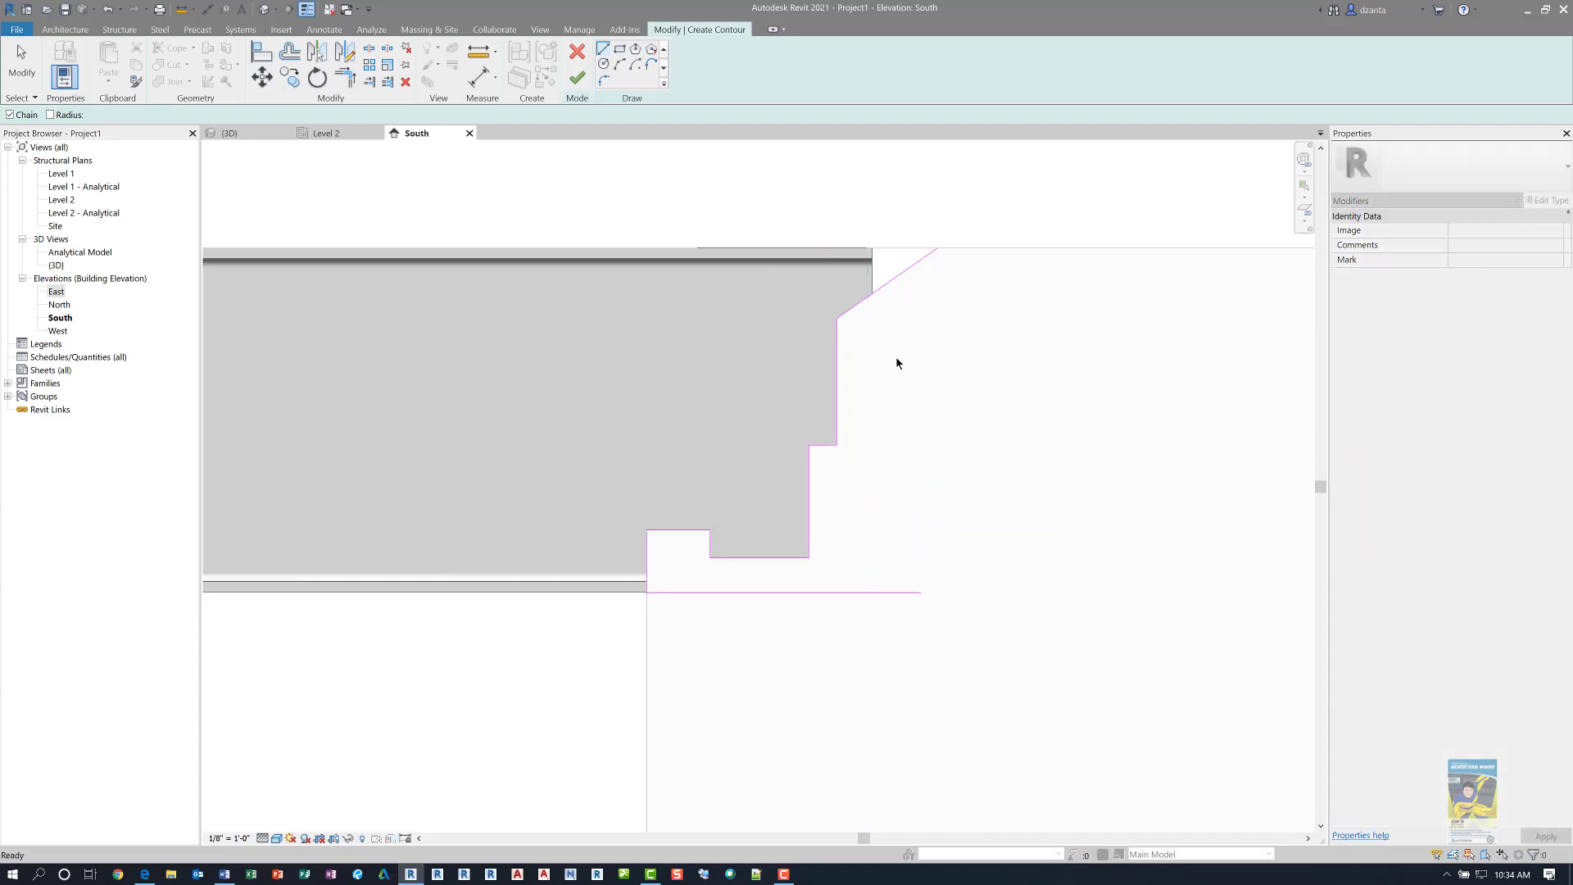
click(875, 296)
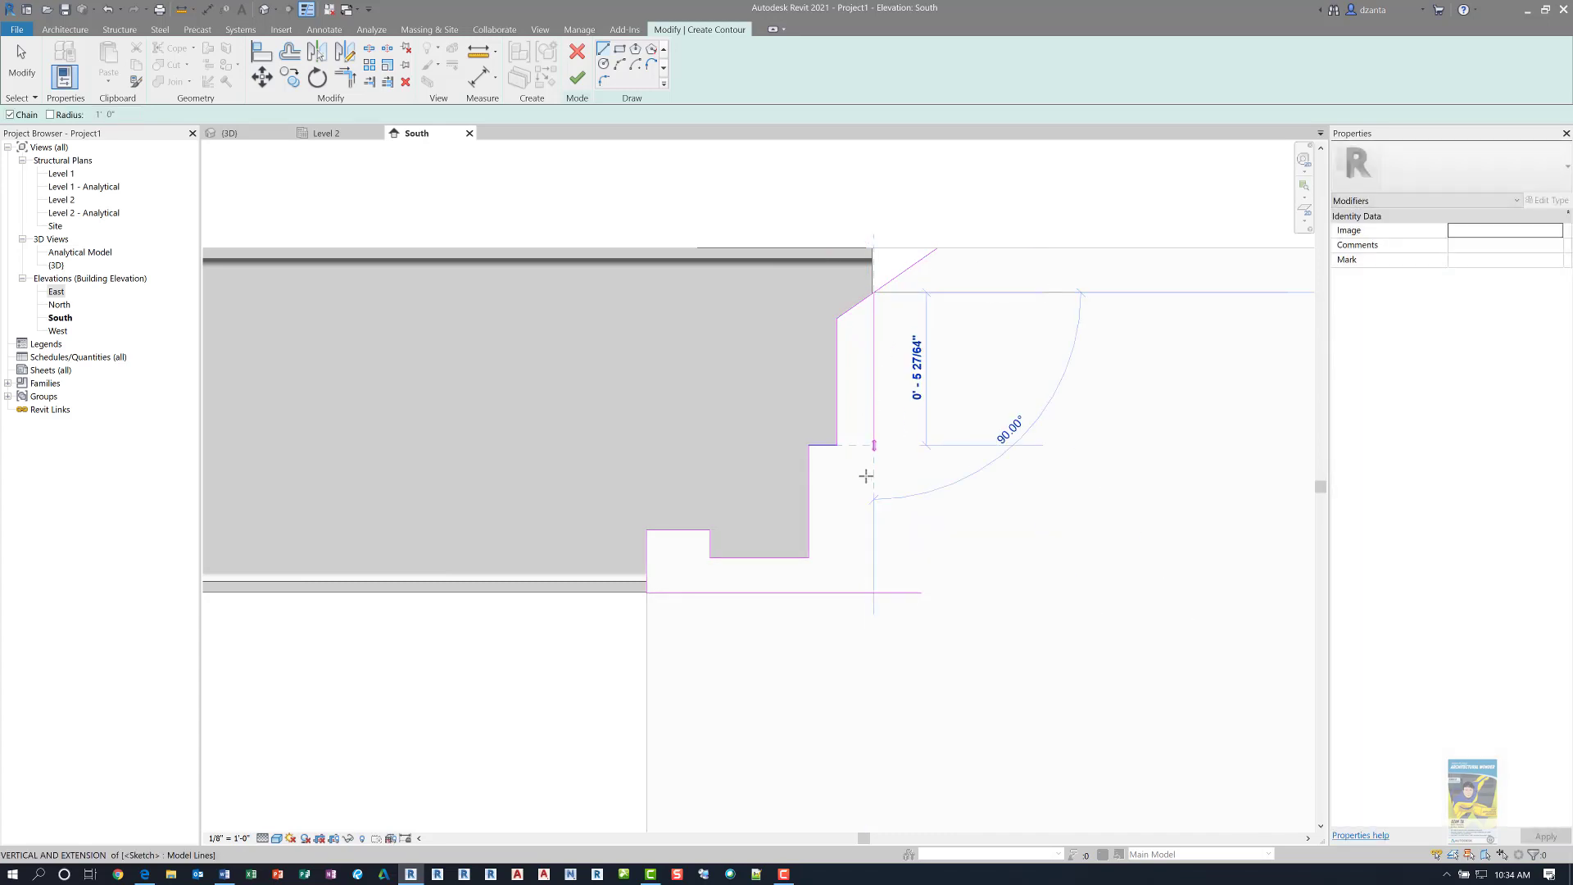
click(871, 521)
key(Escape)
- Trim the vertical and bottom sketch lines into a corner with TR
key(t)
key(r)
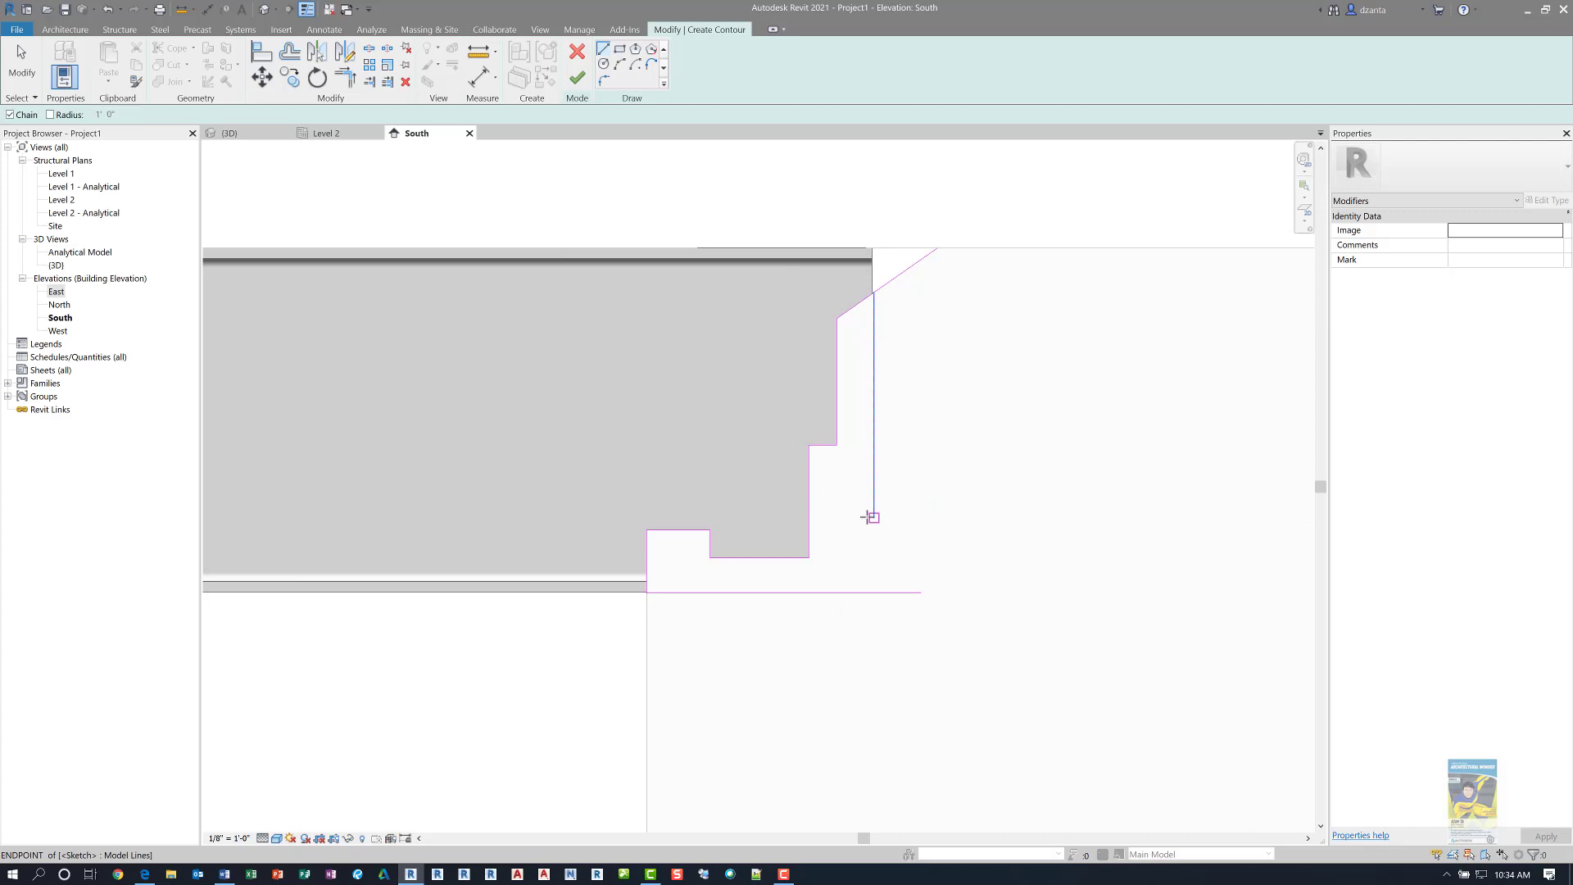
click(873, 505)
click(835, 591)
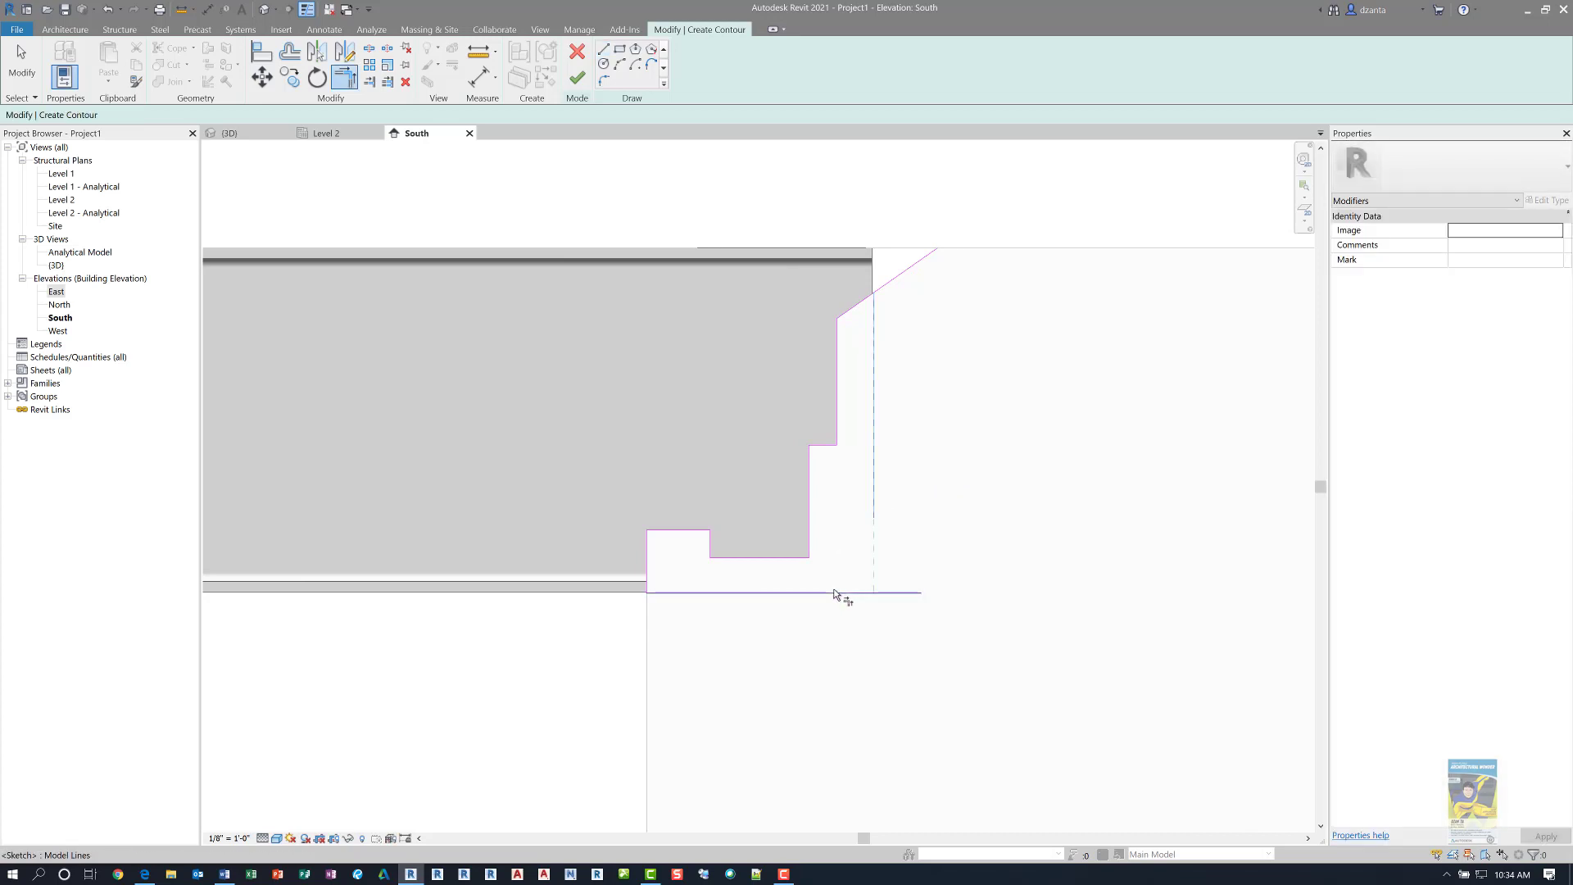
scroll(869, 312, up, 5)
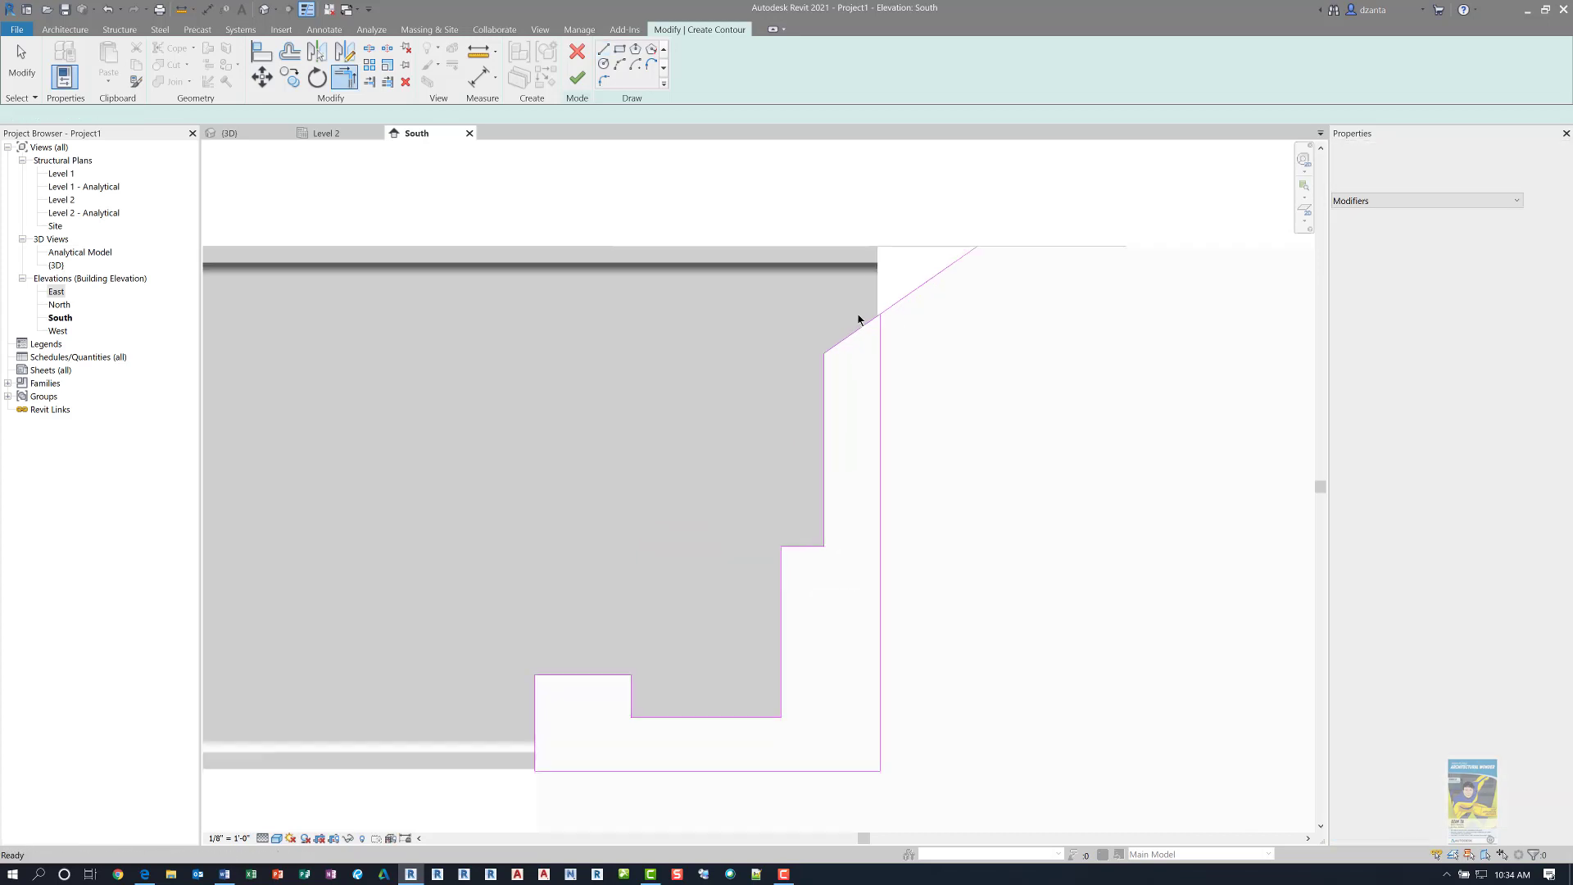
key(Escape)
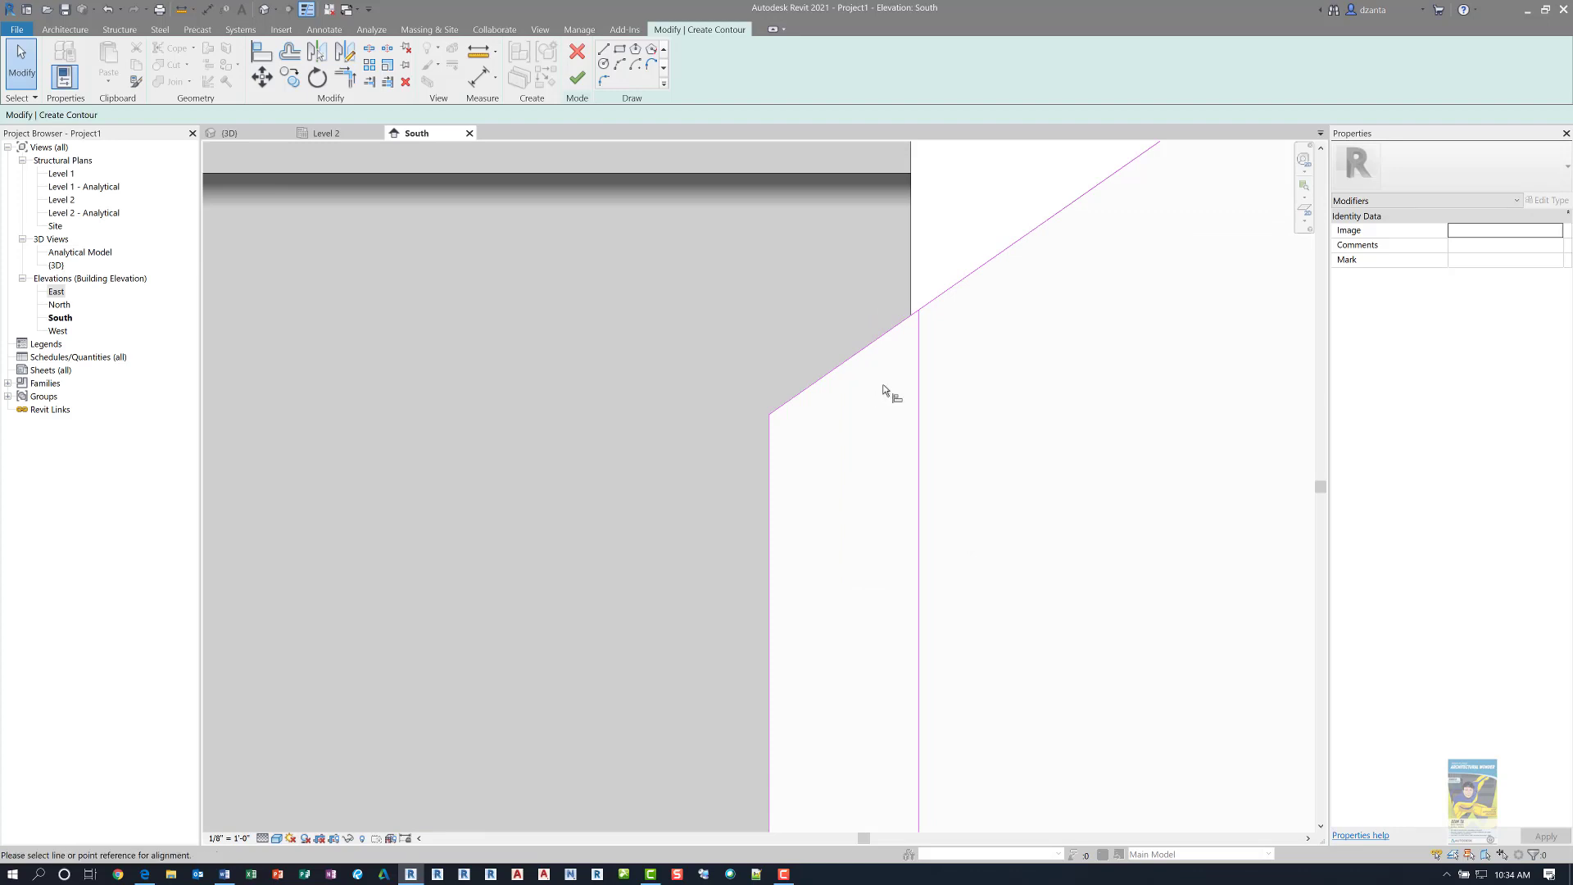
- Align the vertical sketch line onto the beam's reference line with AL
key(a)
key(l)
click(912, 238)
click(919, 336)
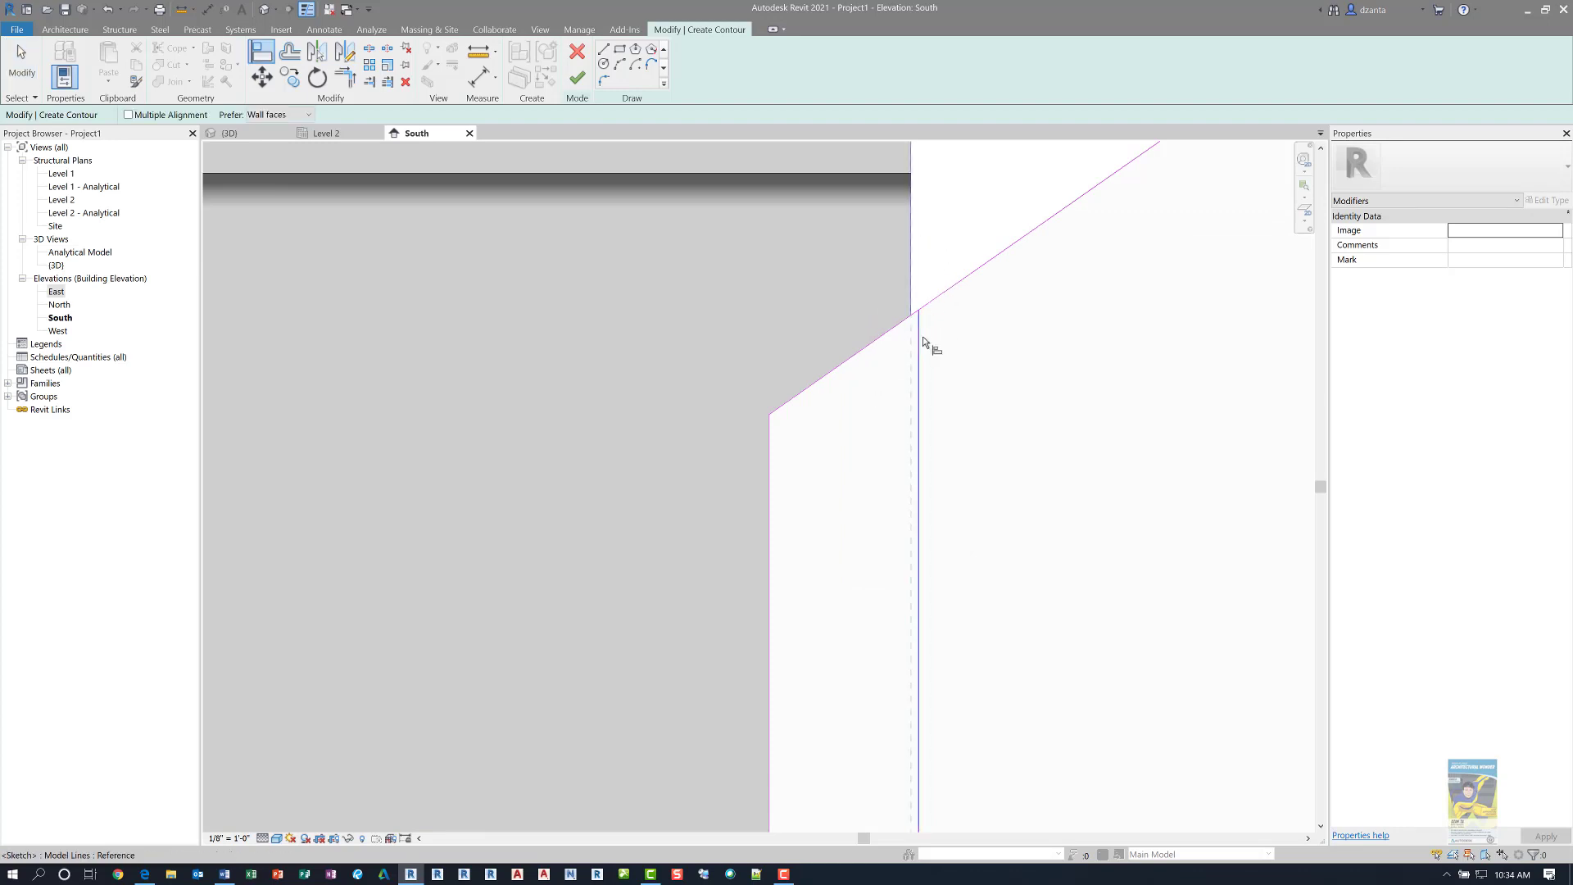
key(Escape)
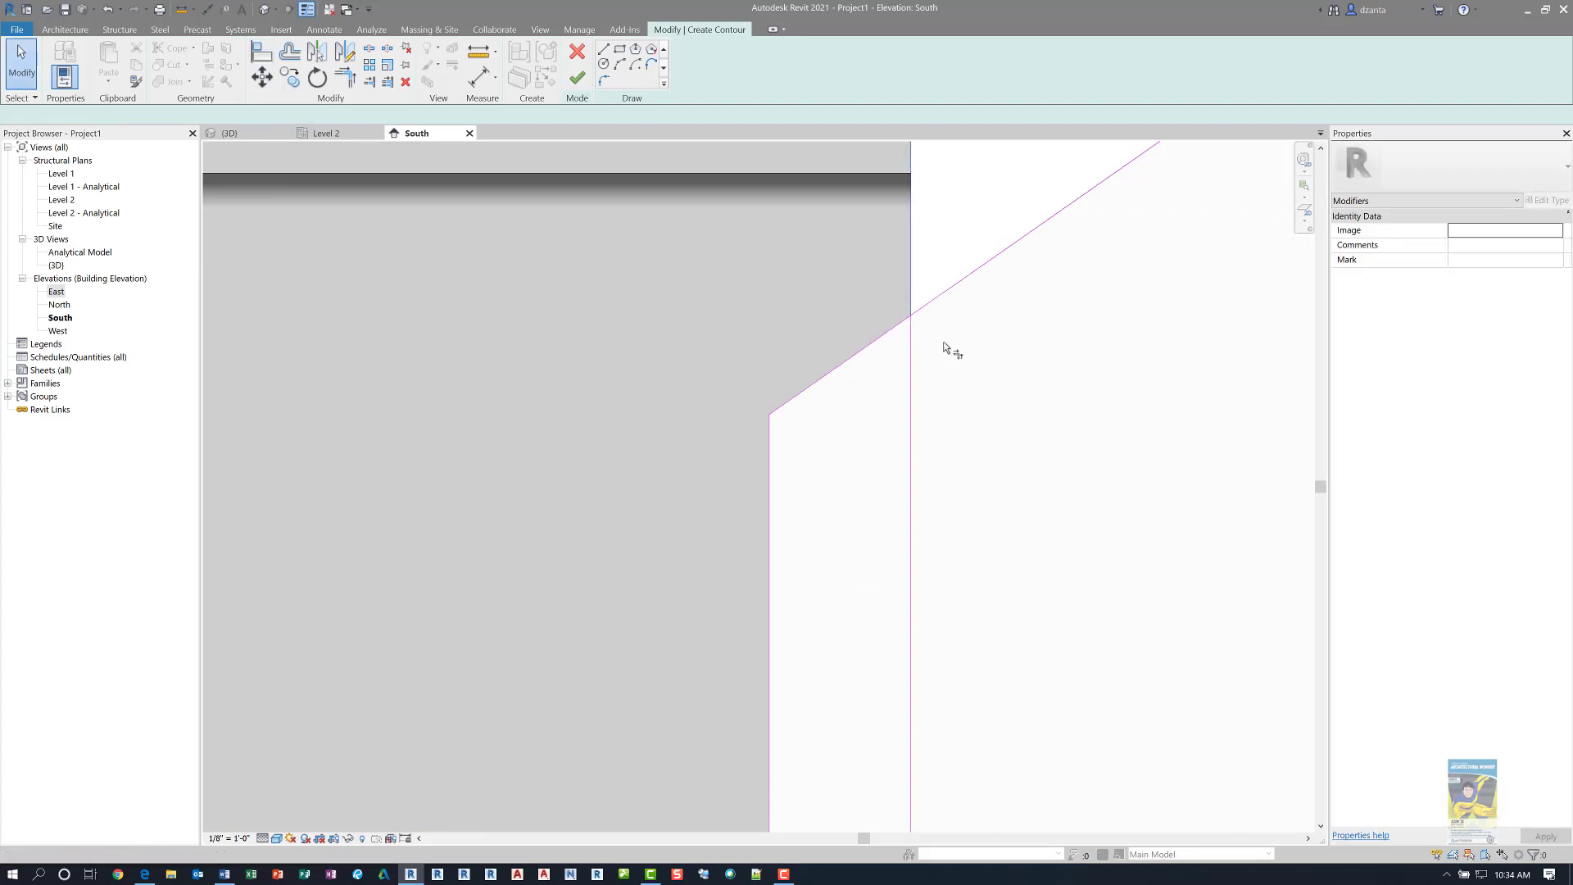
- Trim the overshooting diagonal at the vertical line and recentre the sketch
key(t)
key(r)
click(894, 331)
key(Escape)
scroll(971, 321, down, 3)
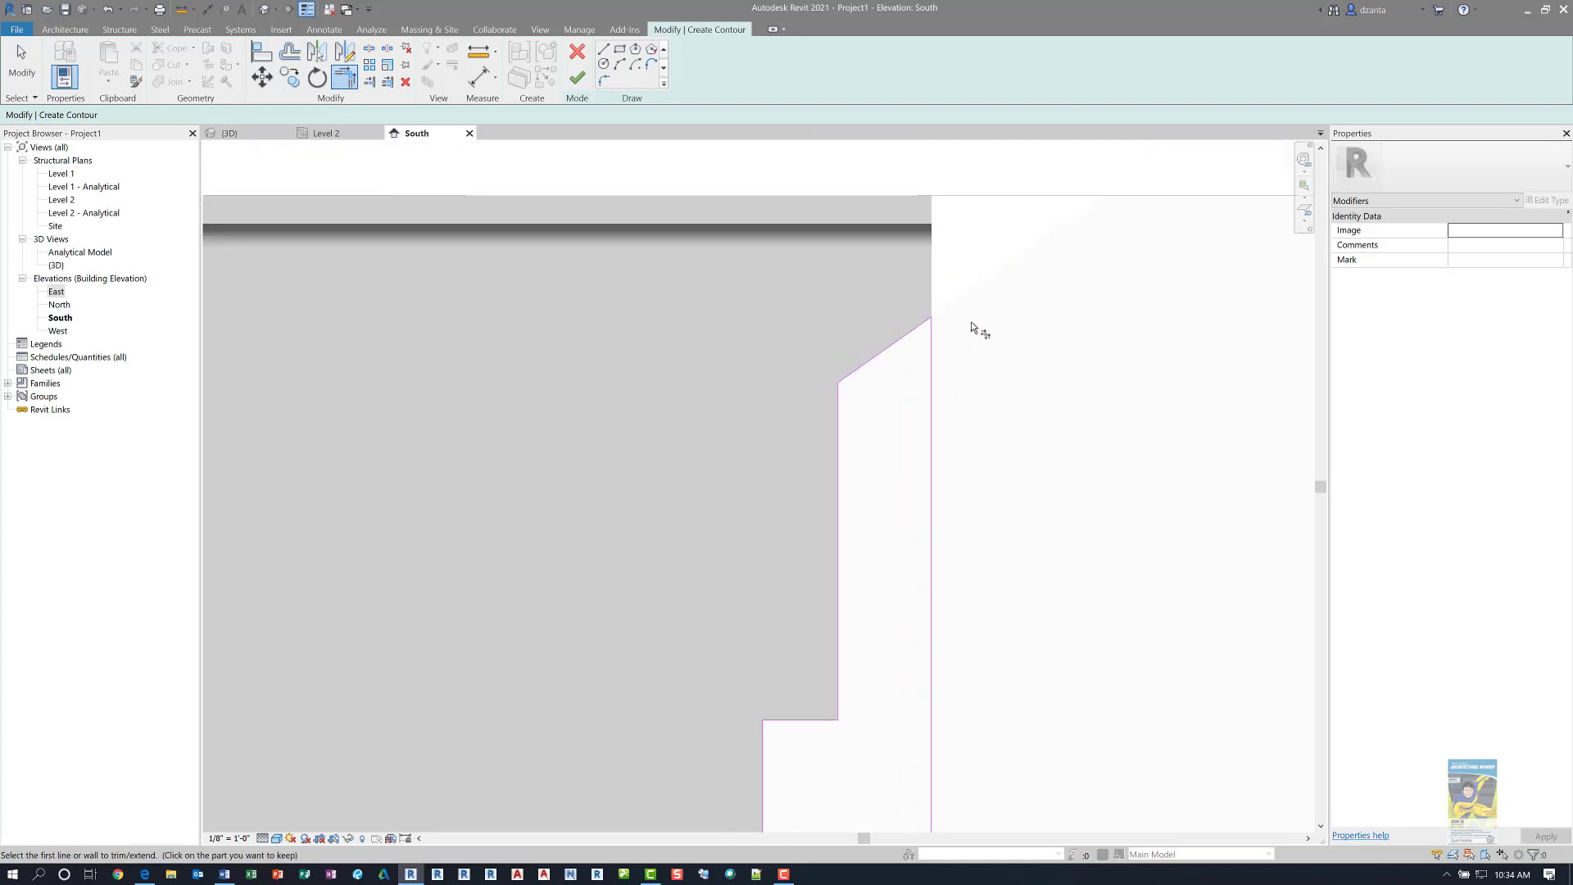
middle_drag(1009, 321, 1007, 305)
scroll(1005, 298, down, 2)
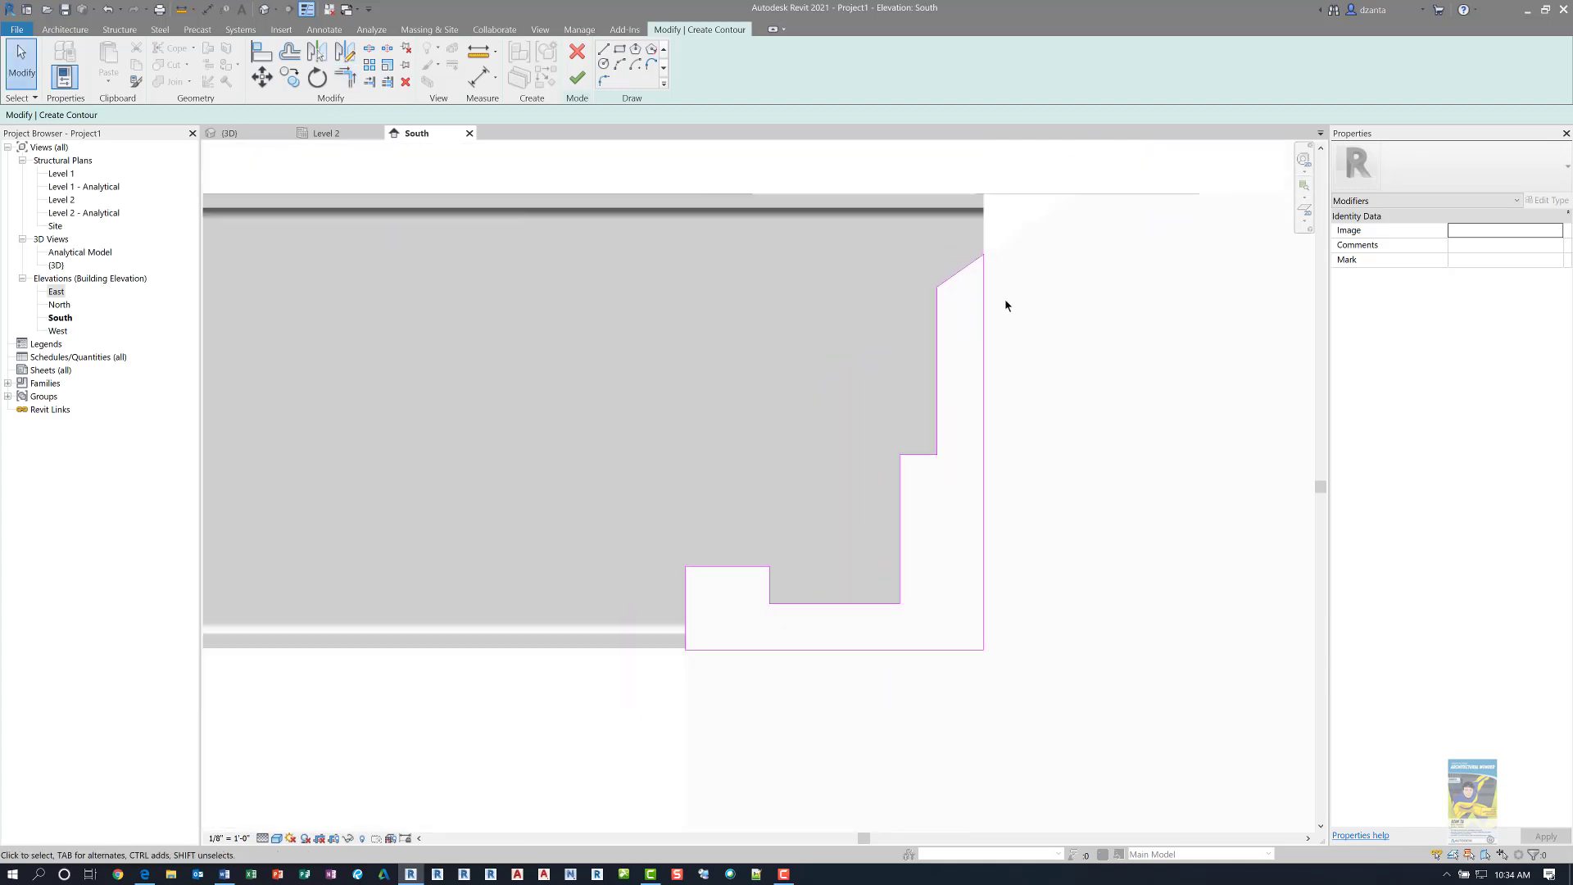
middle_drag(1046, 358, 1028, 364)
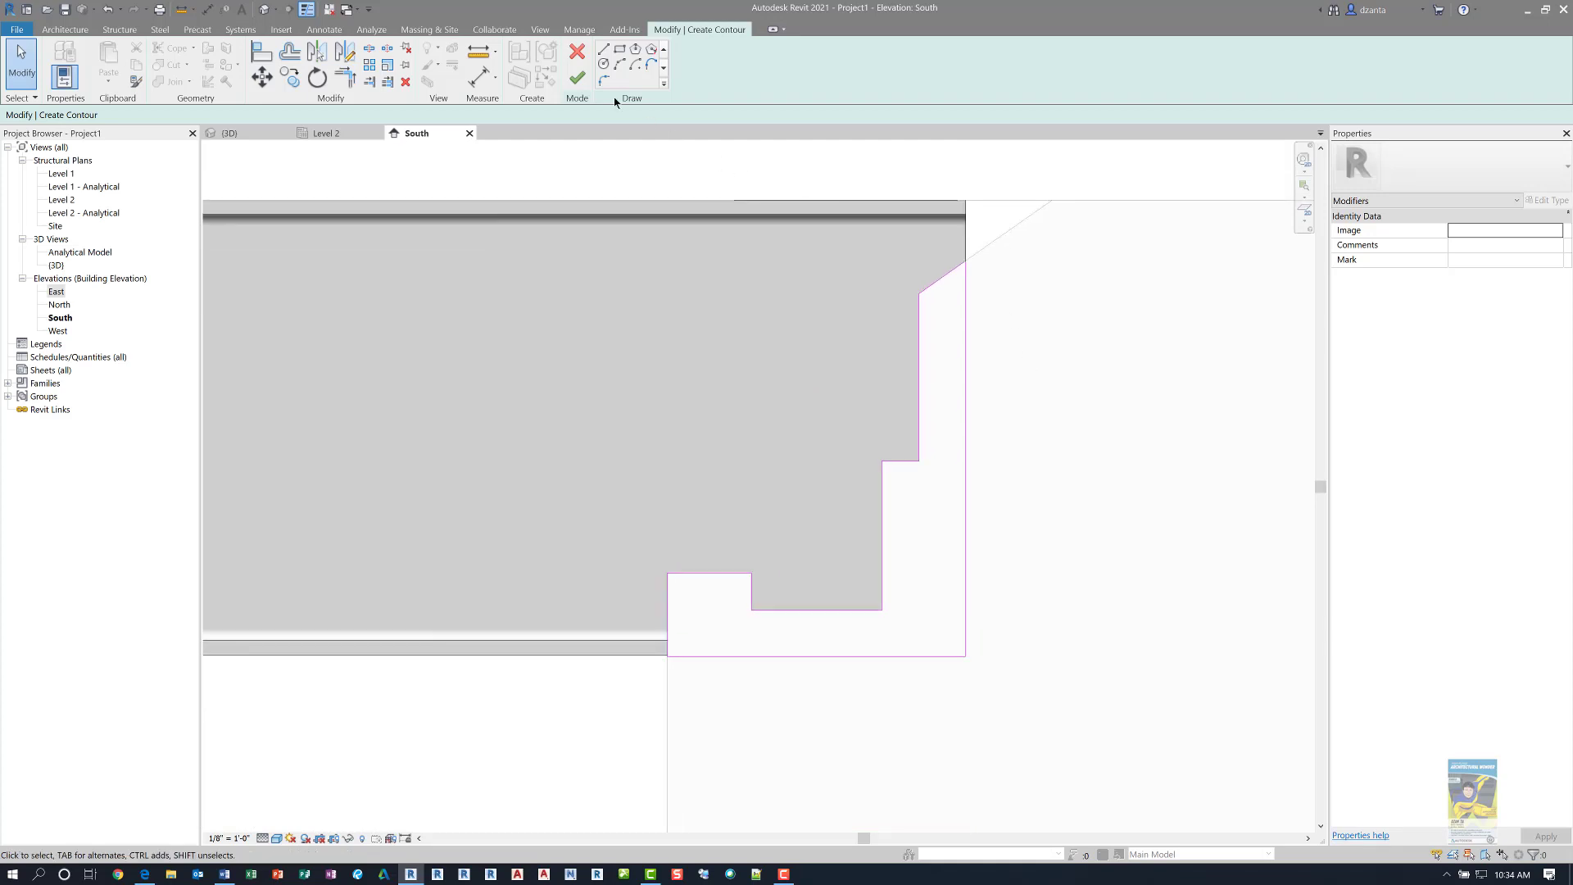
click(577, 78)
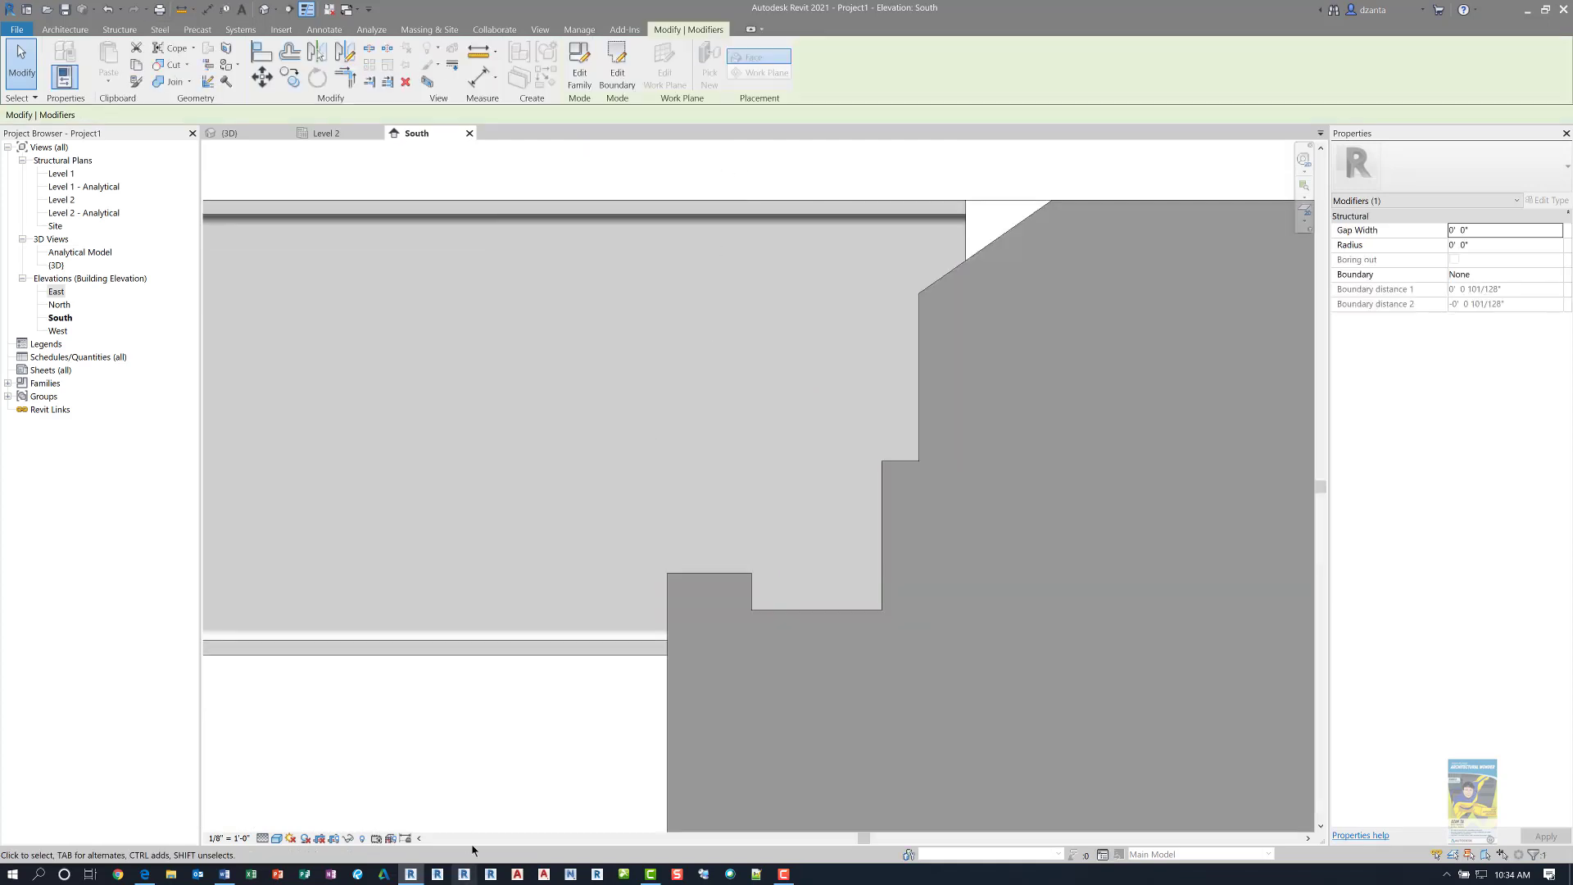
click(514, 748)
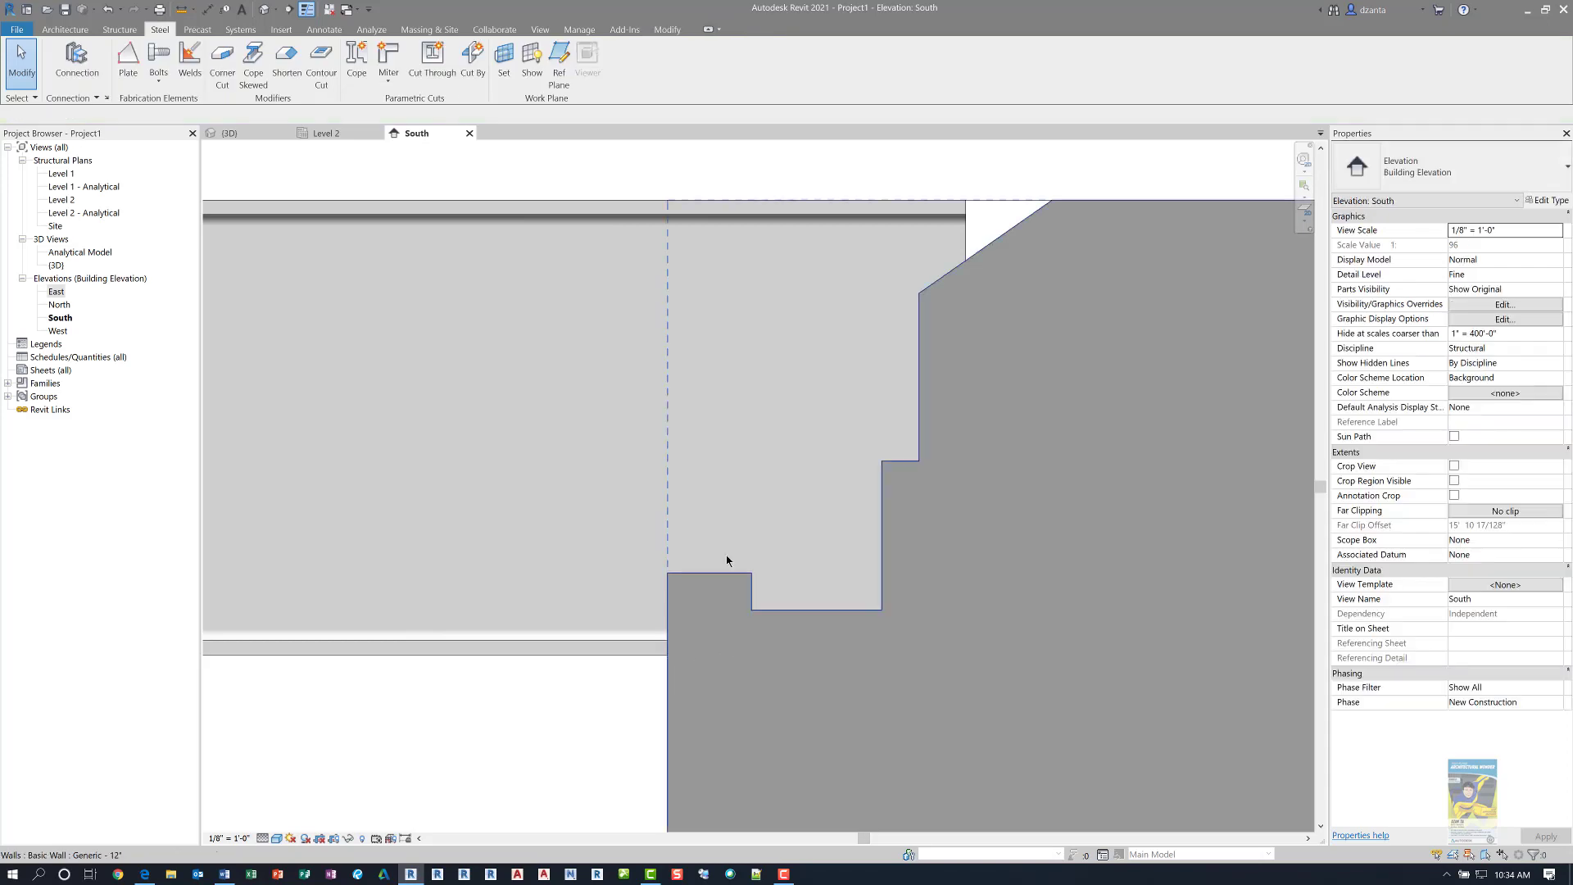
click(277, 133)
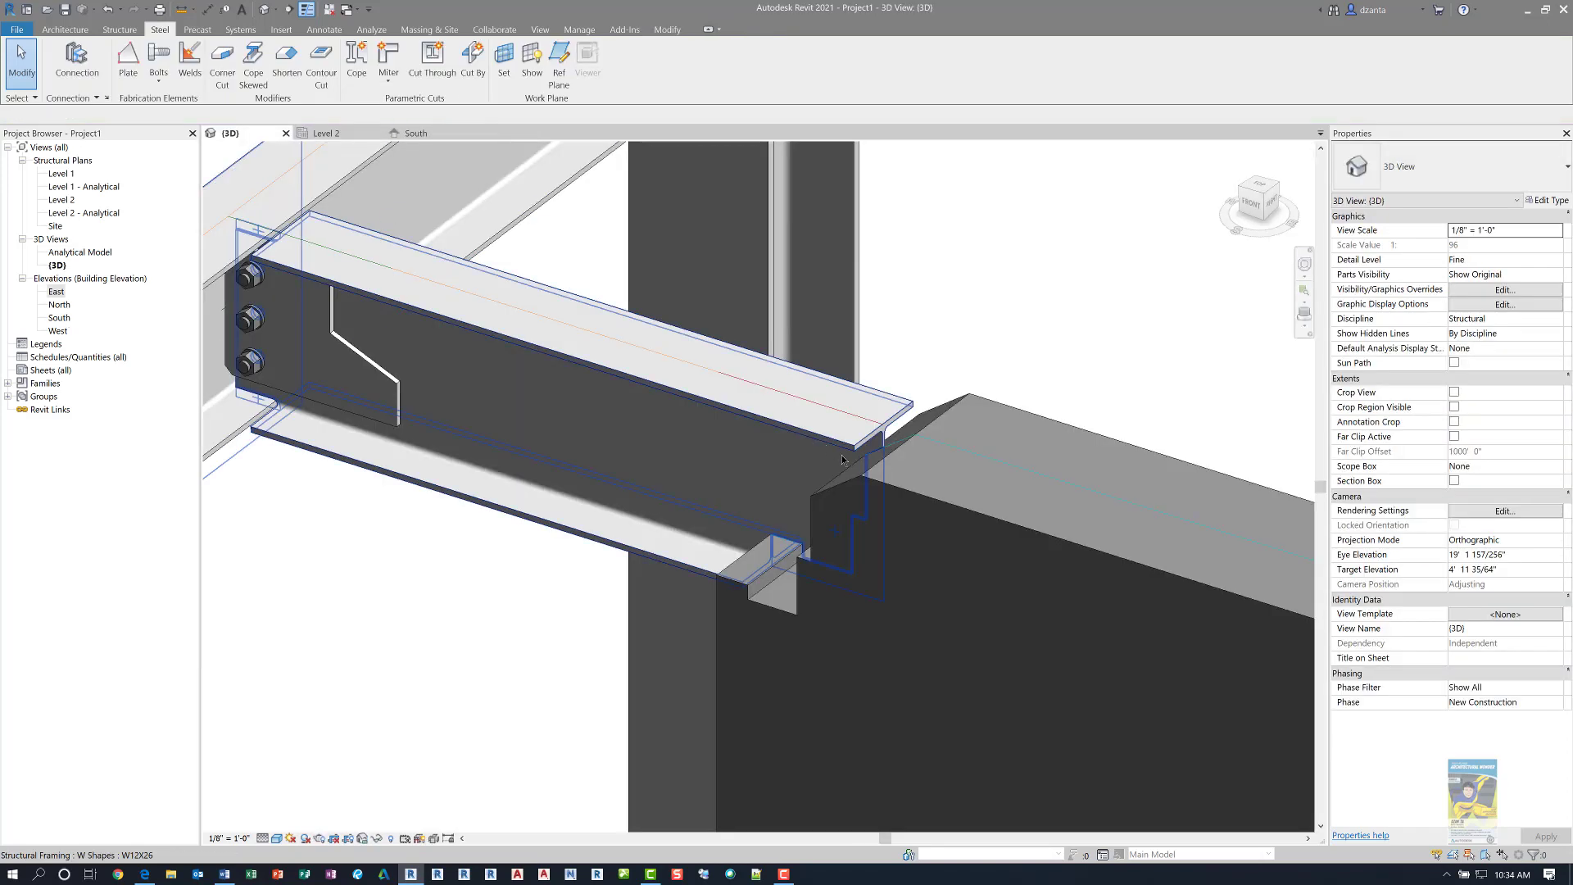
shift+middle_drag(946, 641, 964, 441)
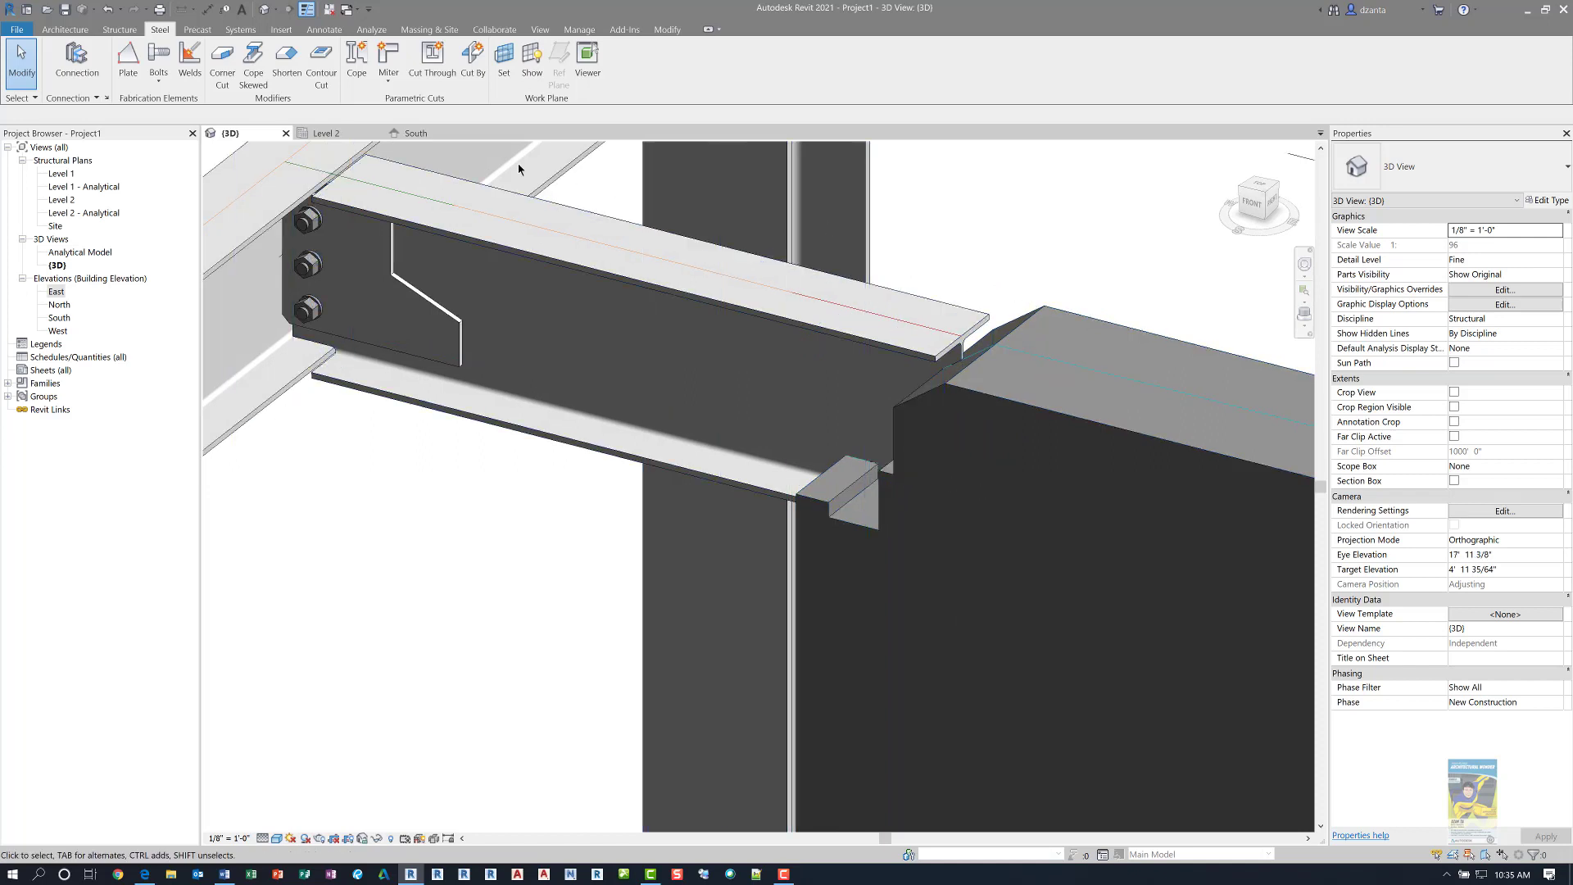
click(415, 133)
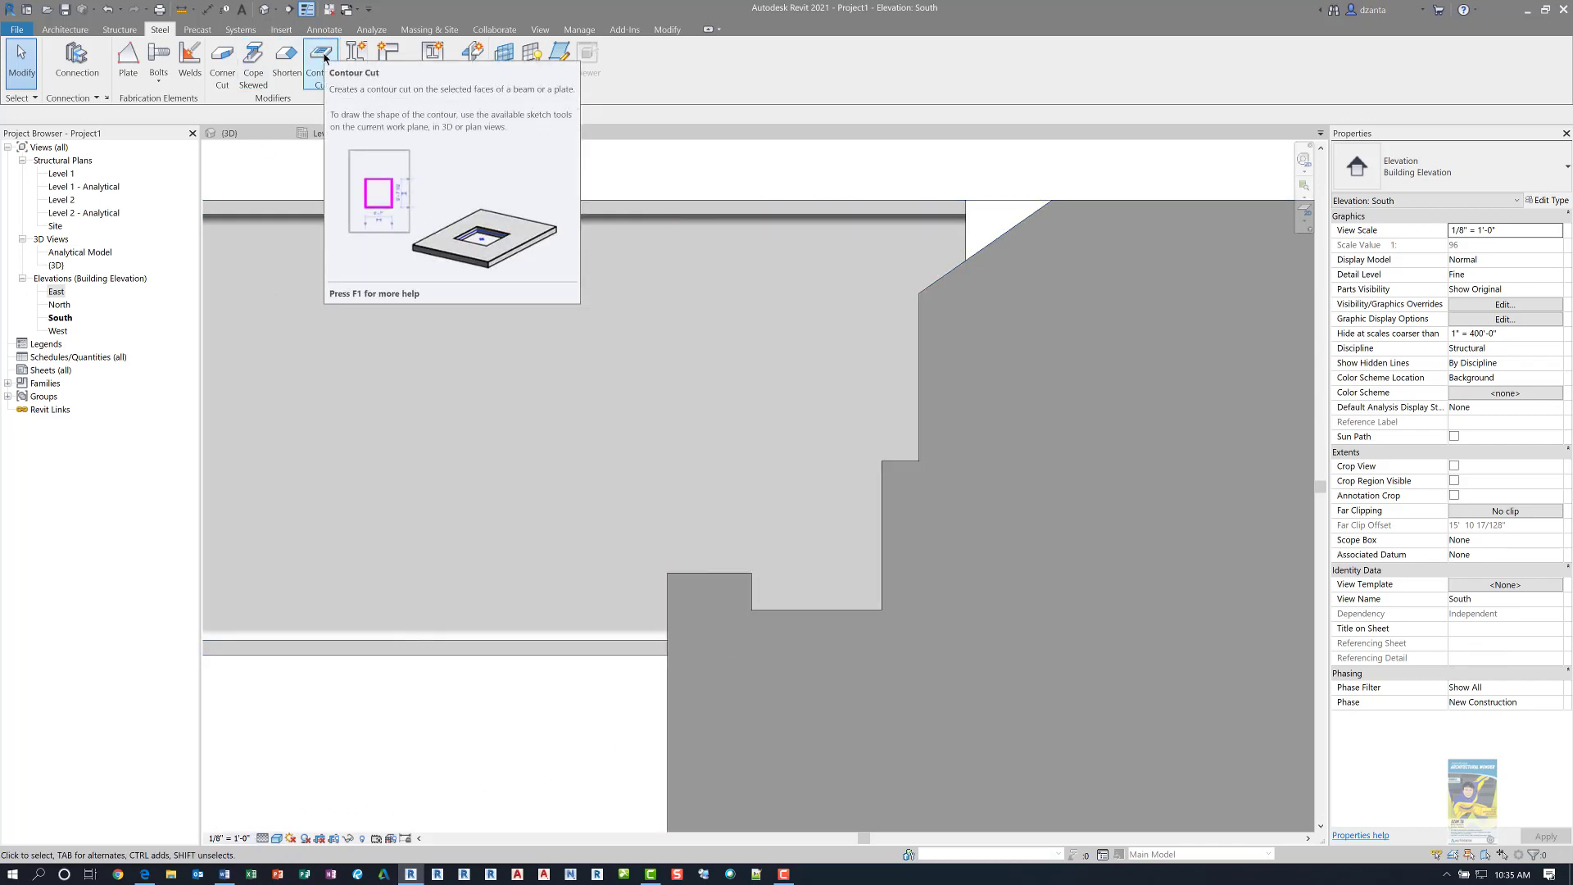
- Window-select the beam end's contour cut and reopen its boundary sketch
click(264, 839)
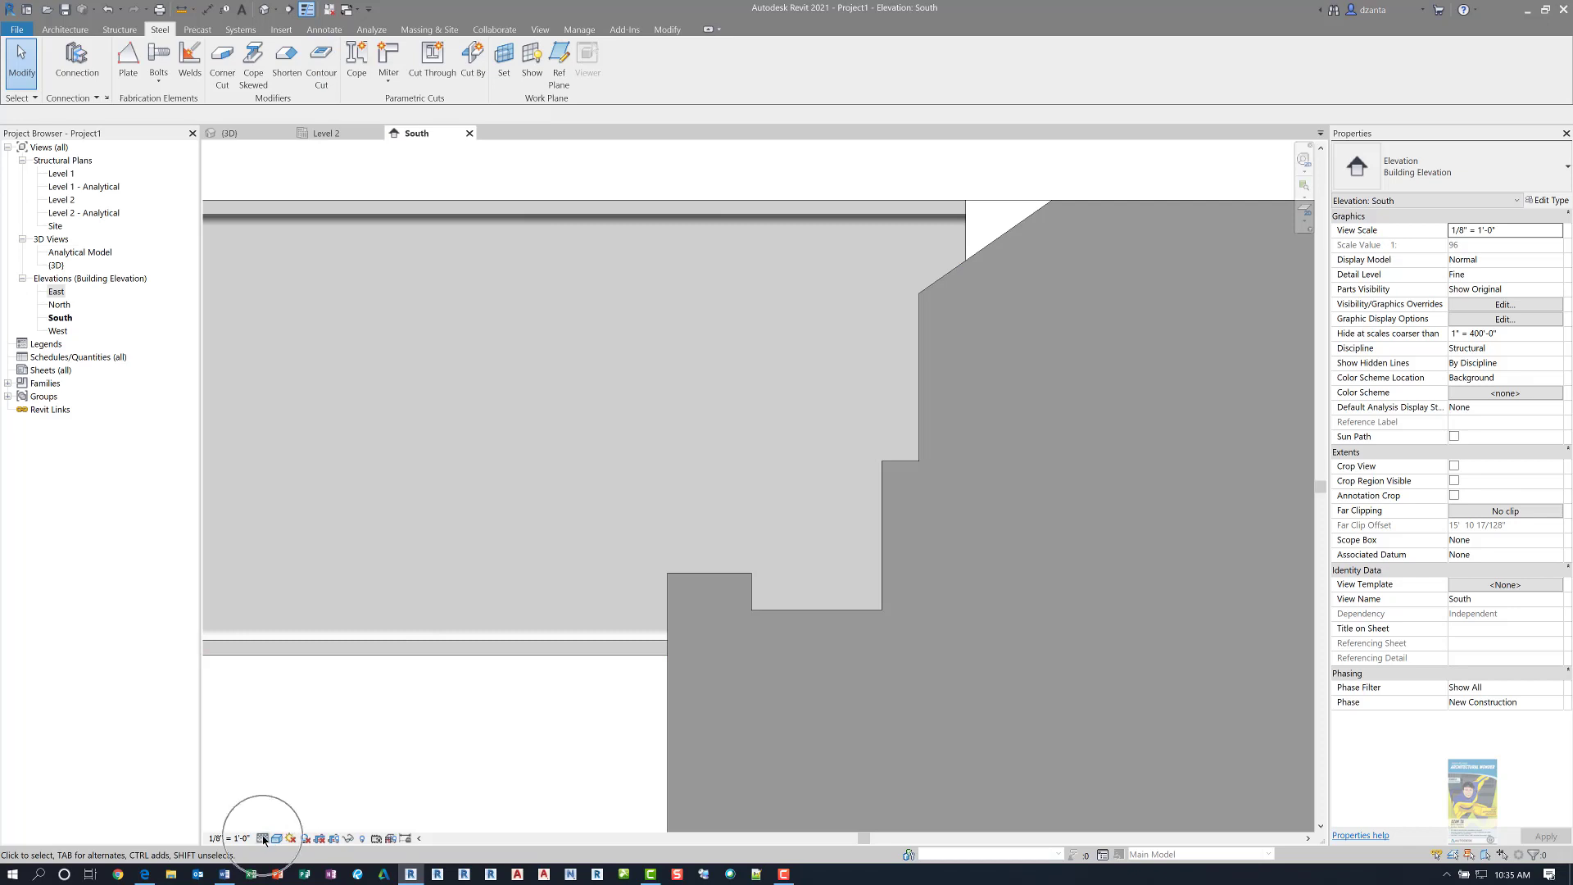
click(816, 610)
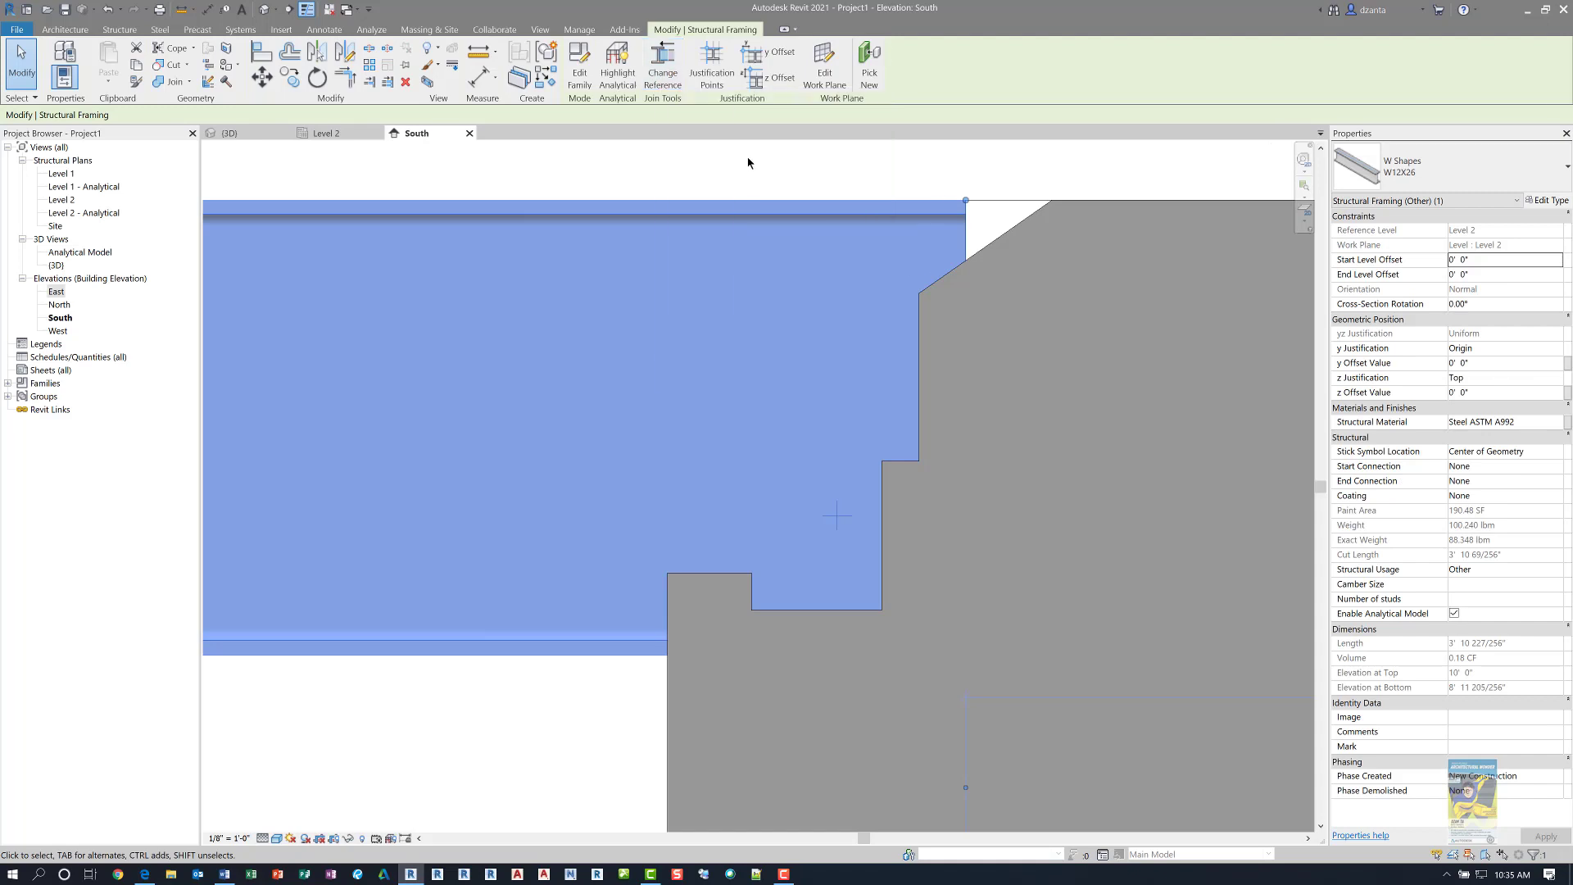
click(737, 184)
drag(613, 722, 1015, 252)
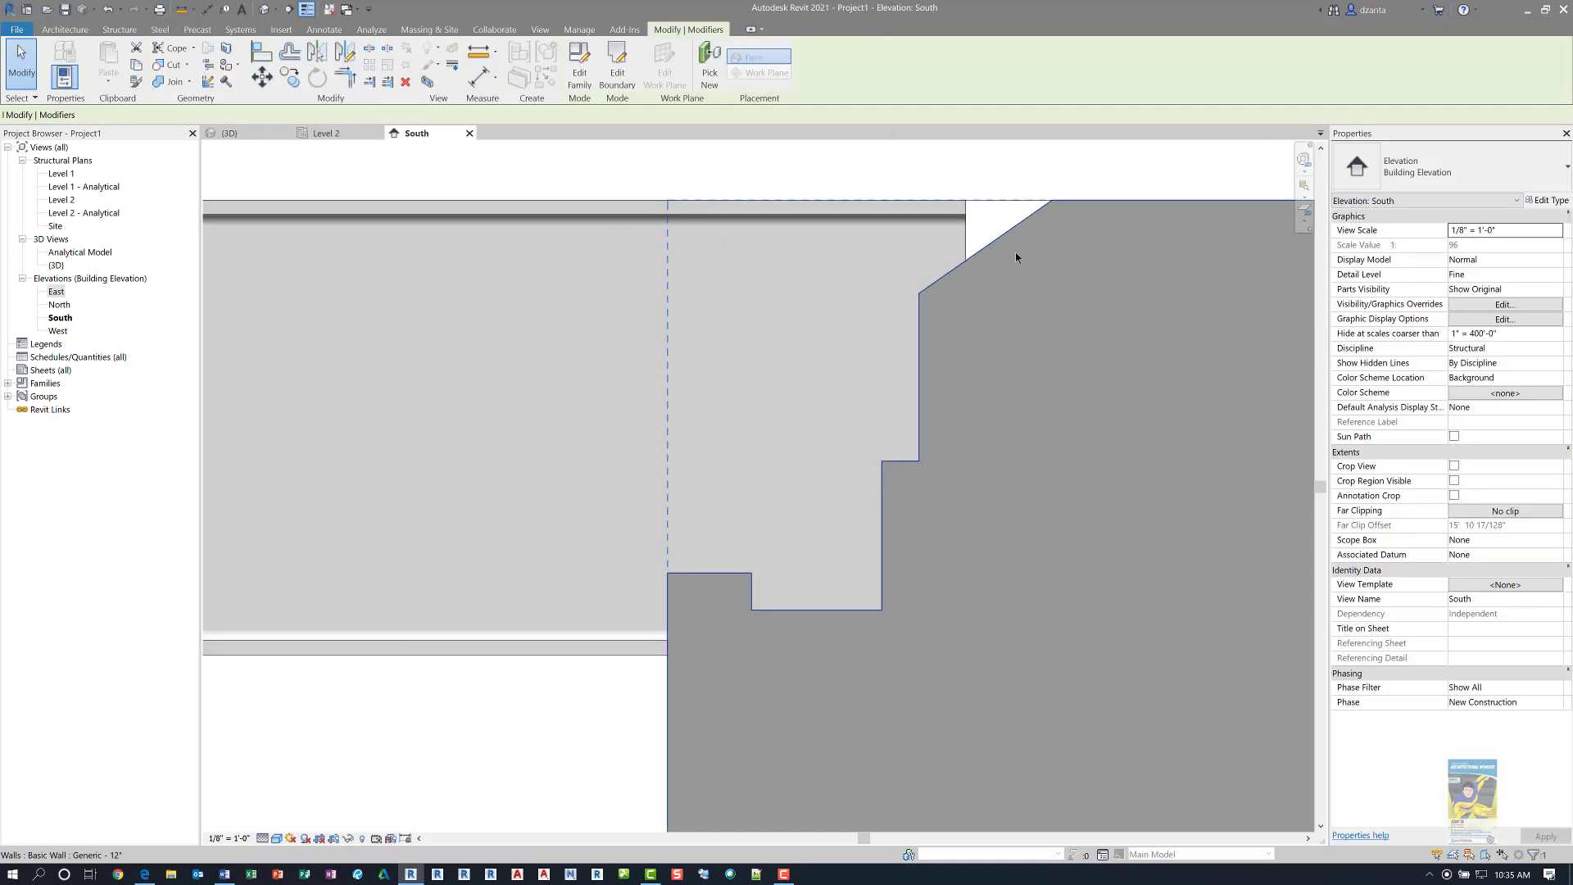
click(613, 98)
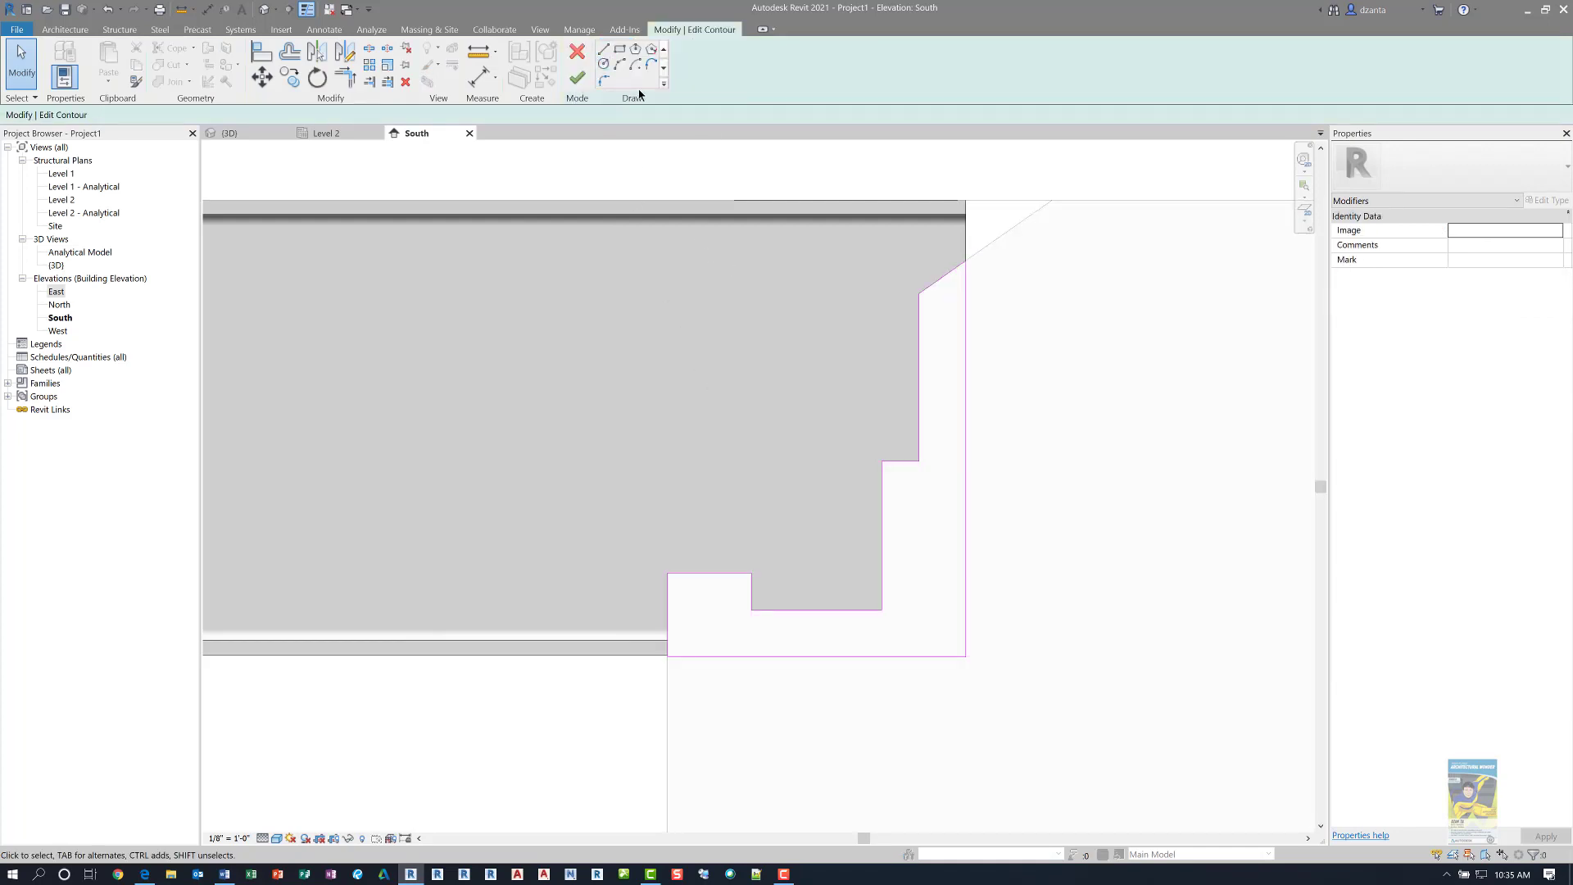
- Offset the whole stepped sketch outline 1 inch outward as a chain
click(289, 51)
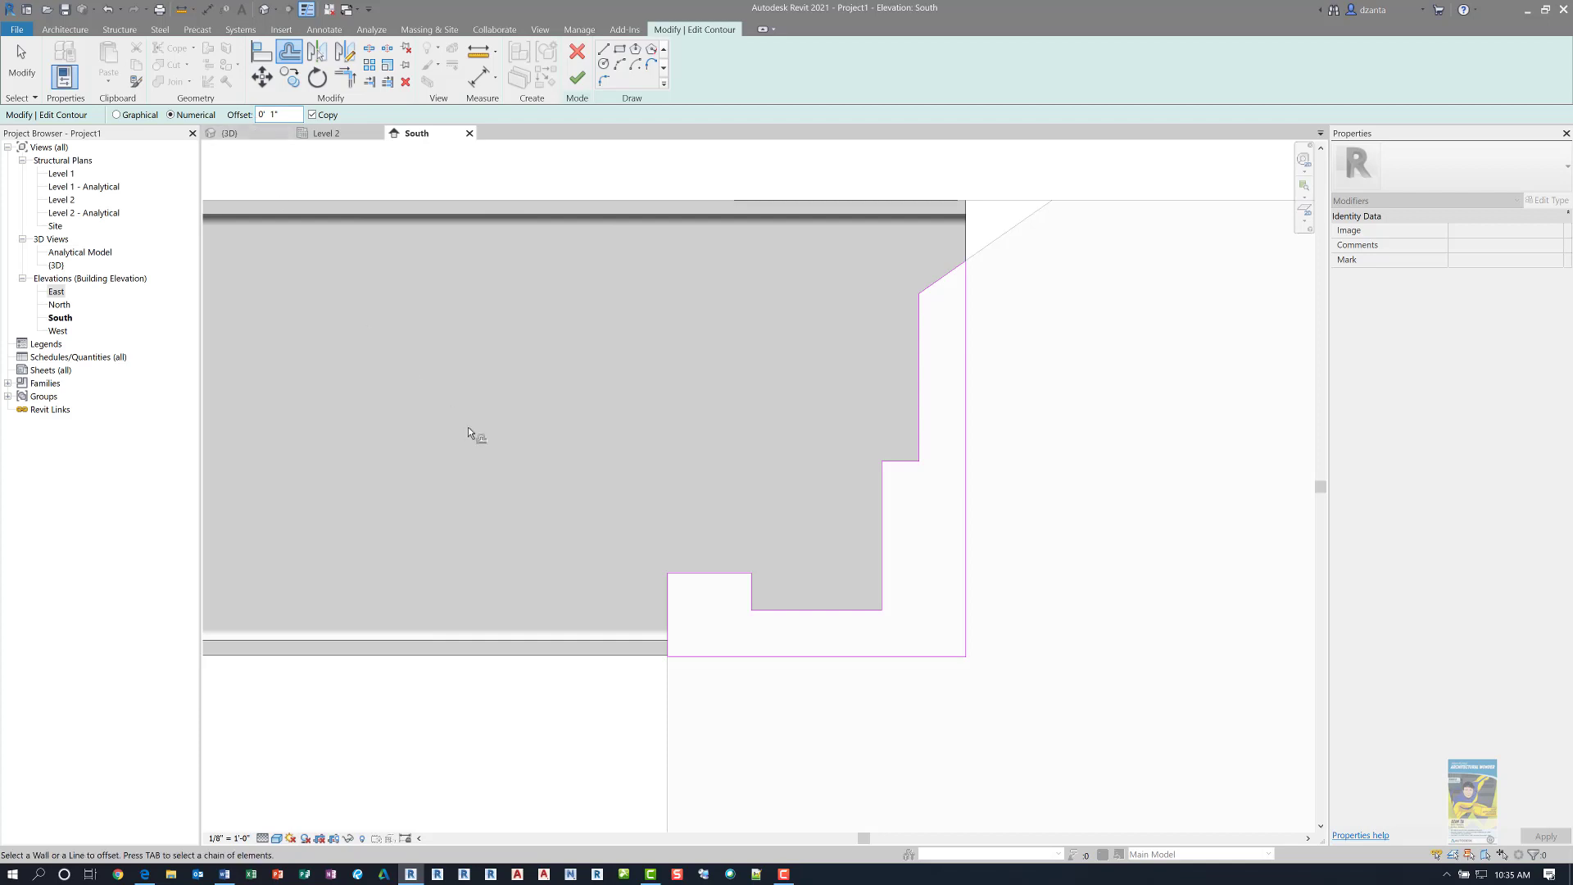
click(667, 598)
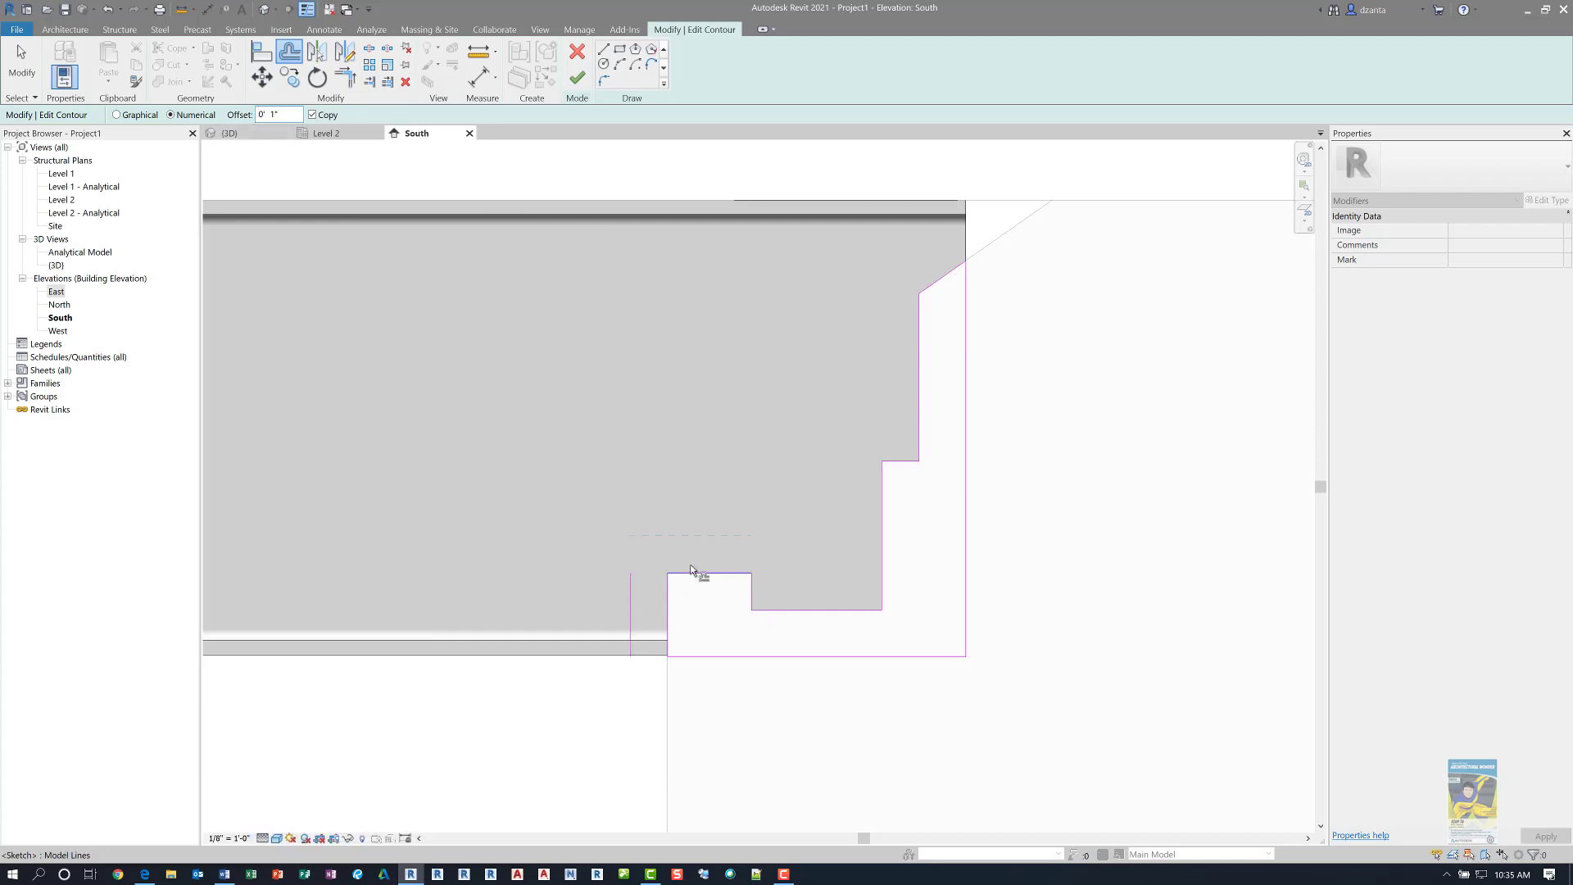
click(697, 571)
key(Tab)
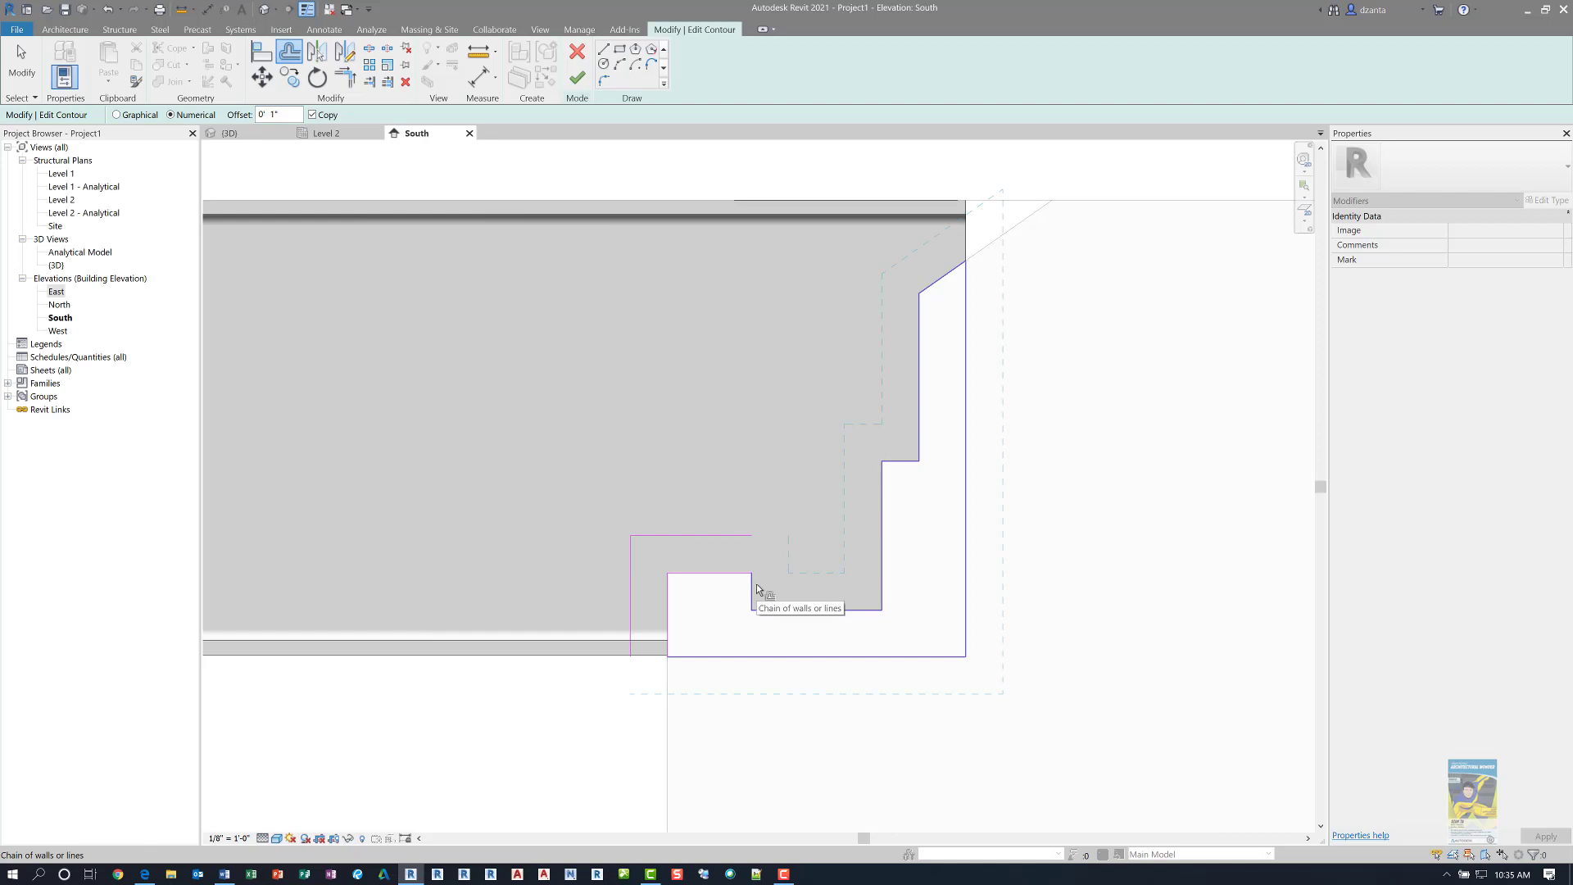
click(755, 585)
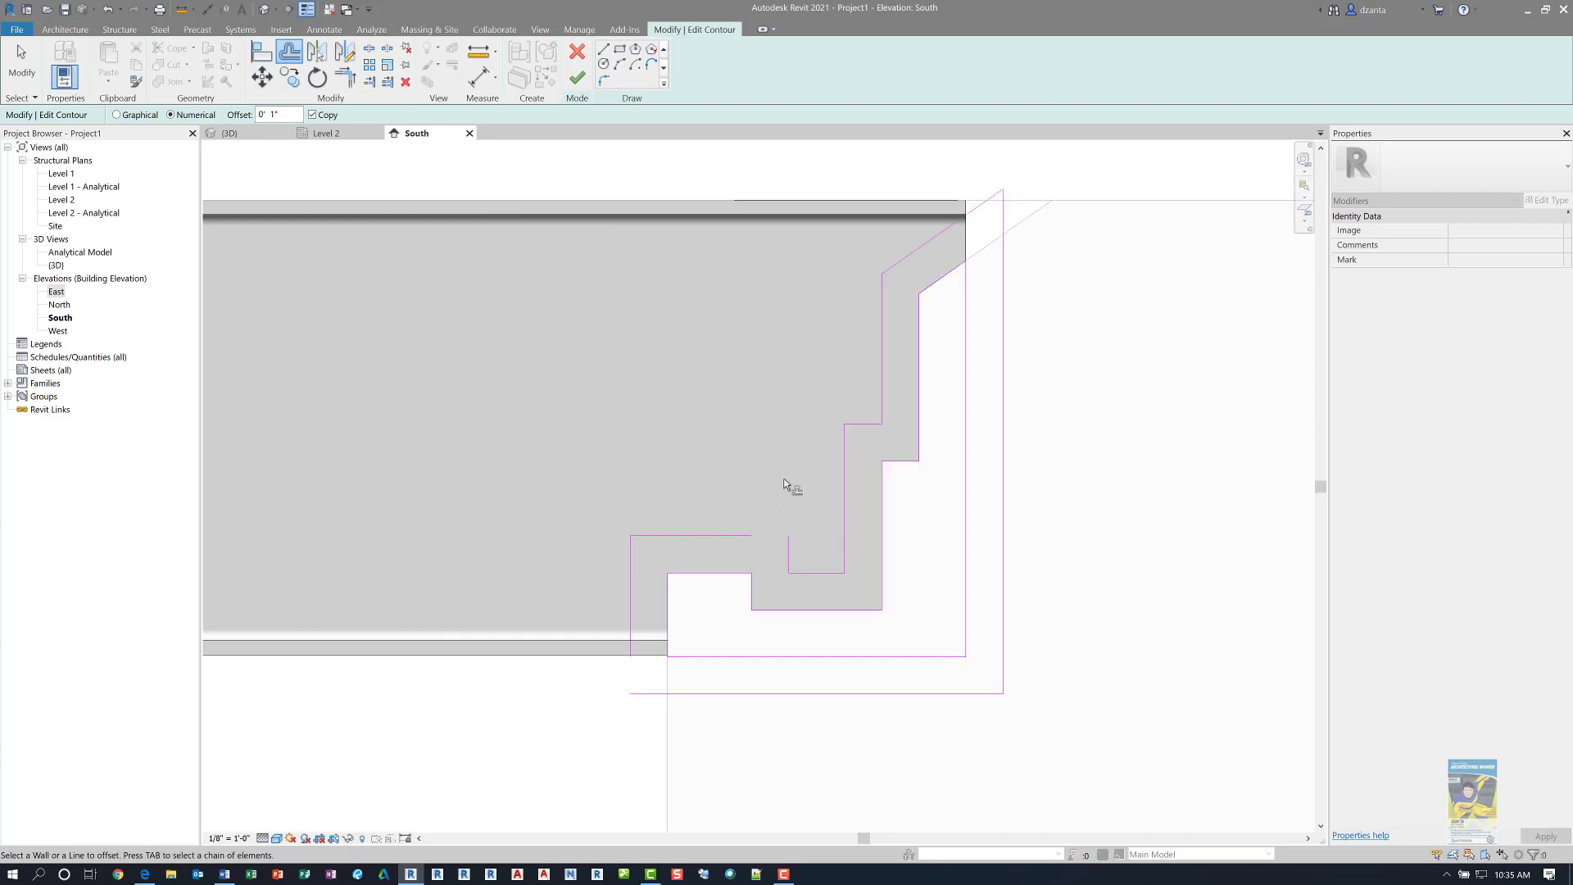
- Join the offset lines into closed corners with TR
key(Escape)
key(t)
key(r)
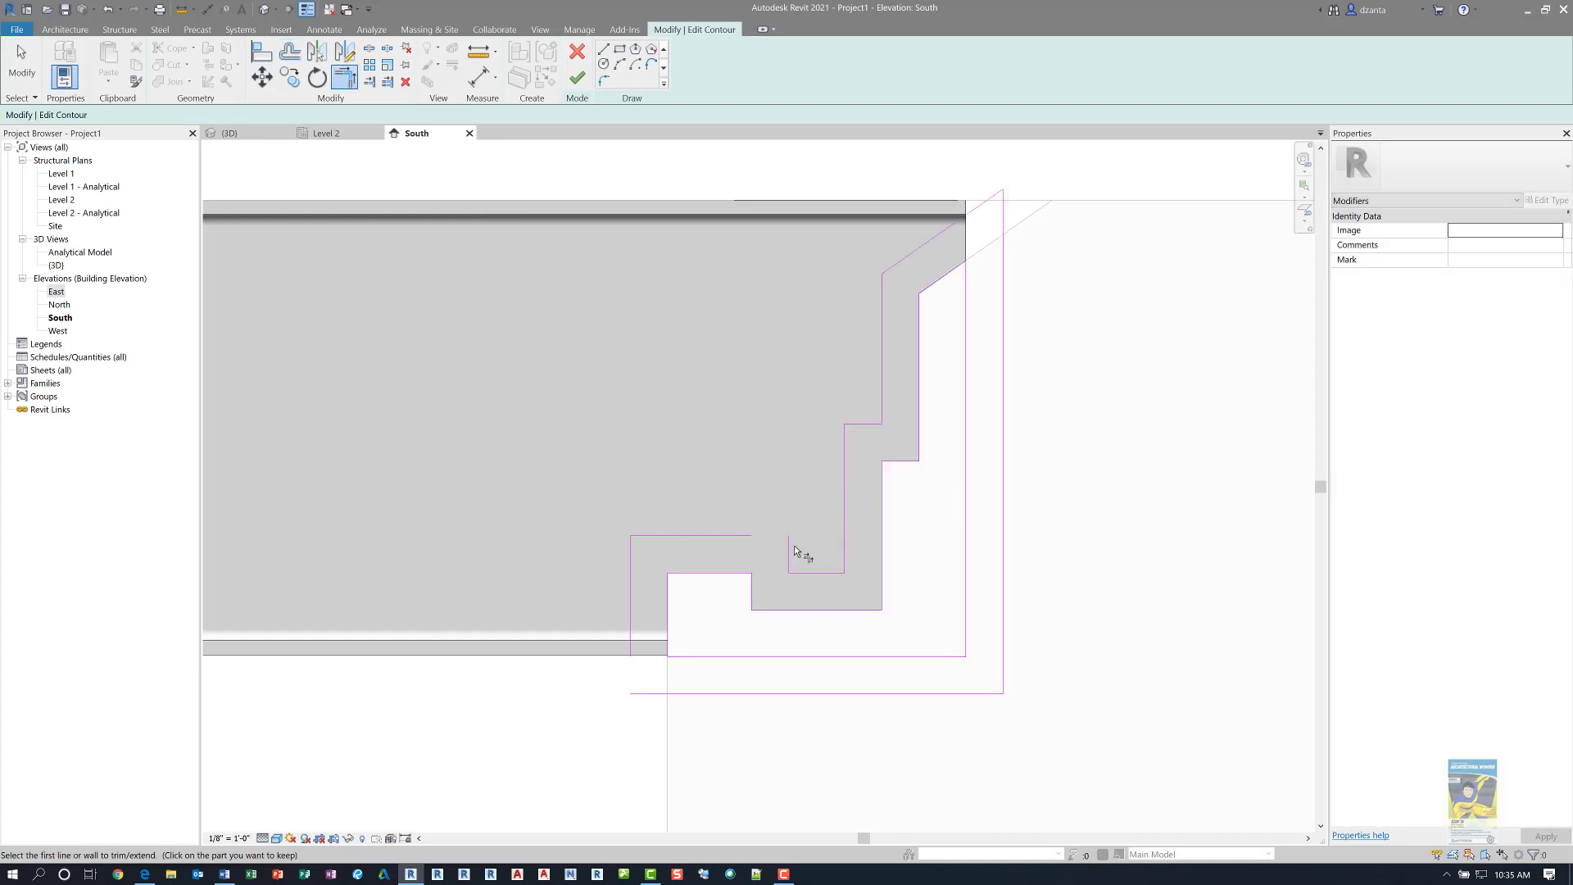
click(790, 546)
click(744, 536)
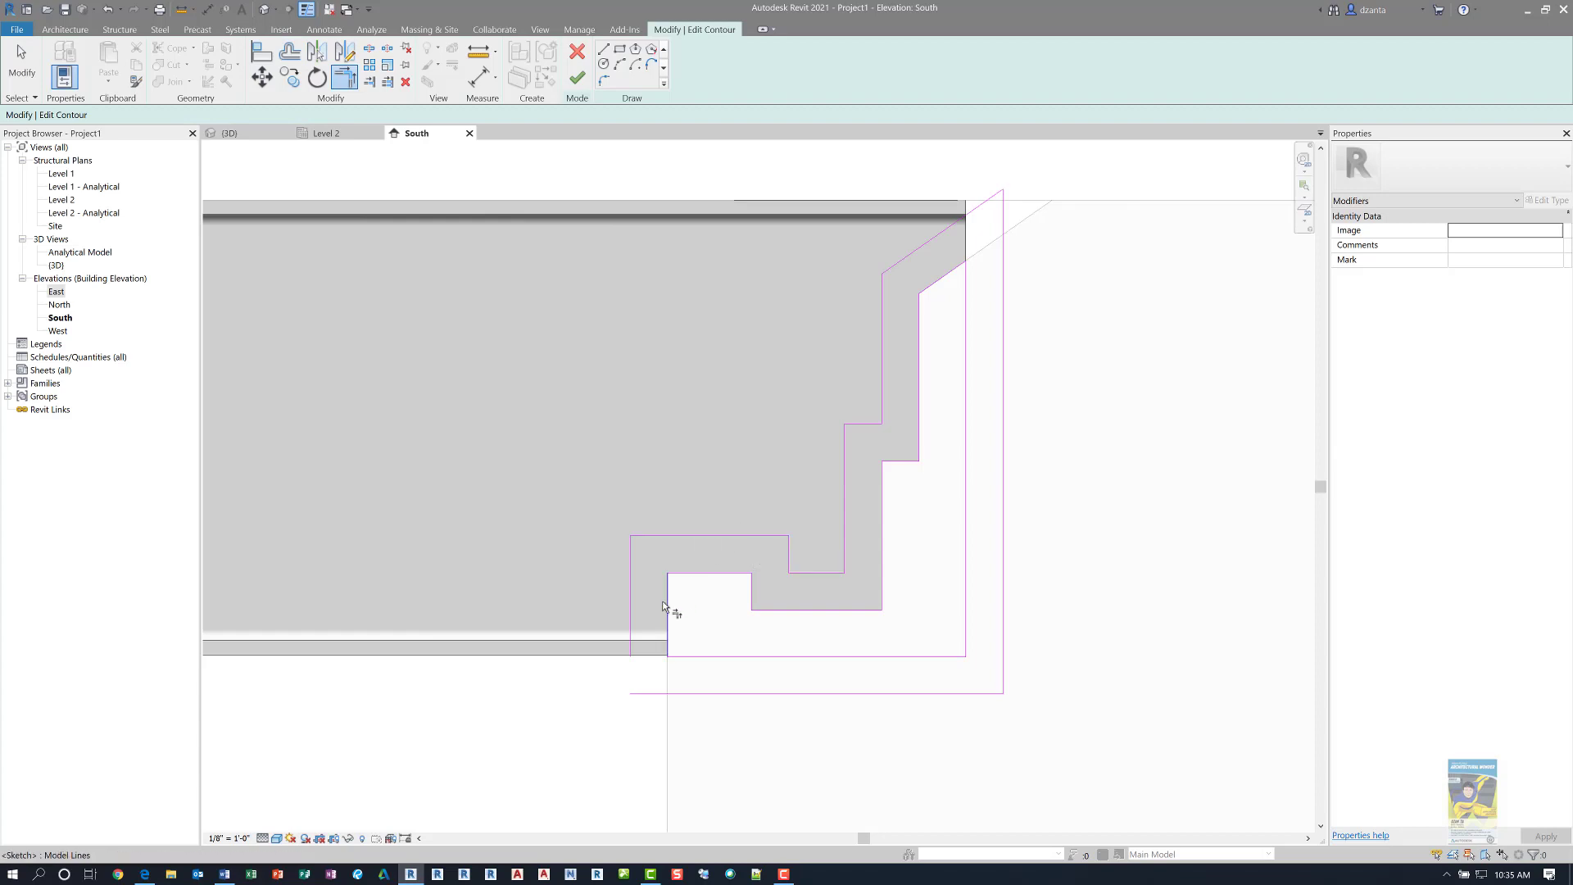
click(634, 641)
key(Escape)
key(Escape)
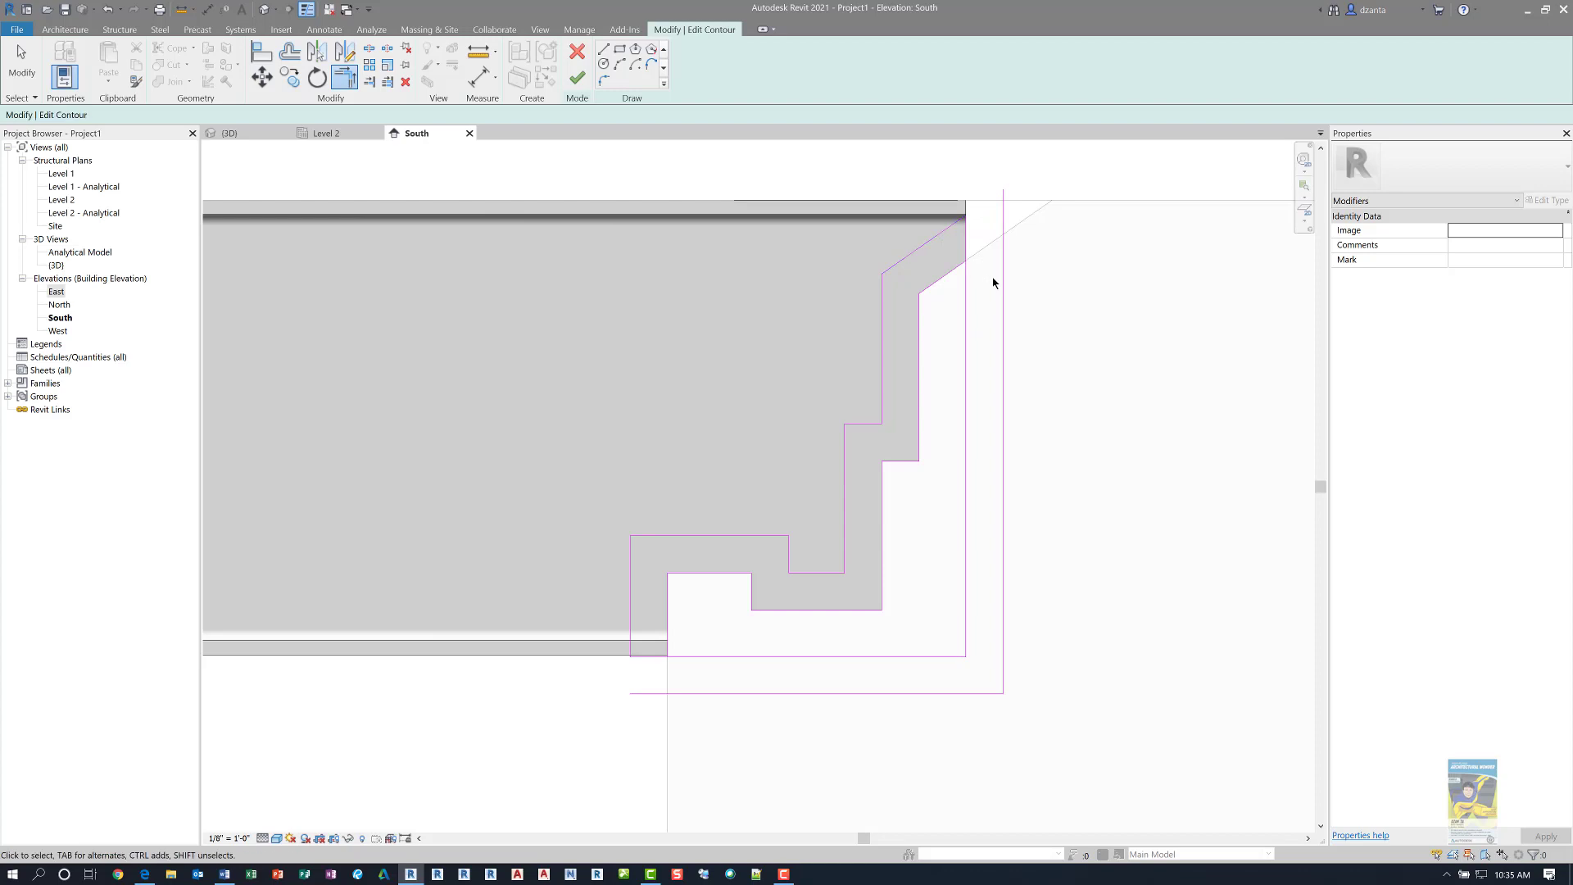
- Delete the extra offset lines and leftover original notch lines, then check with thick lines
click(1003, 291)
key(Delete)
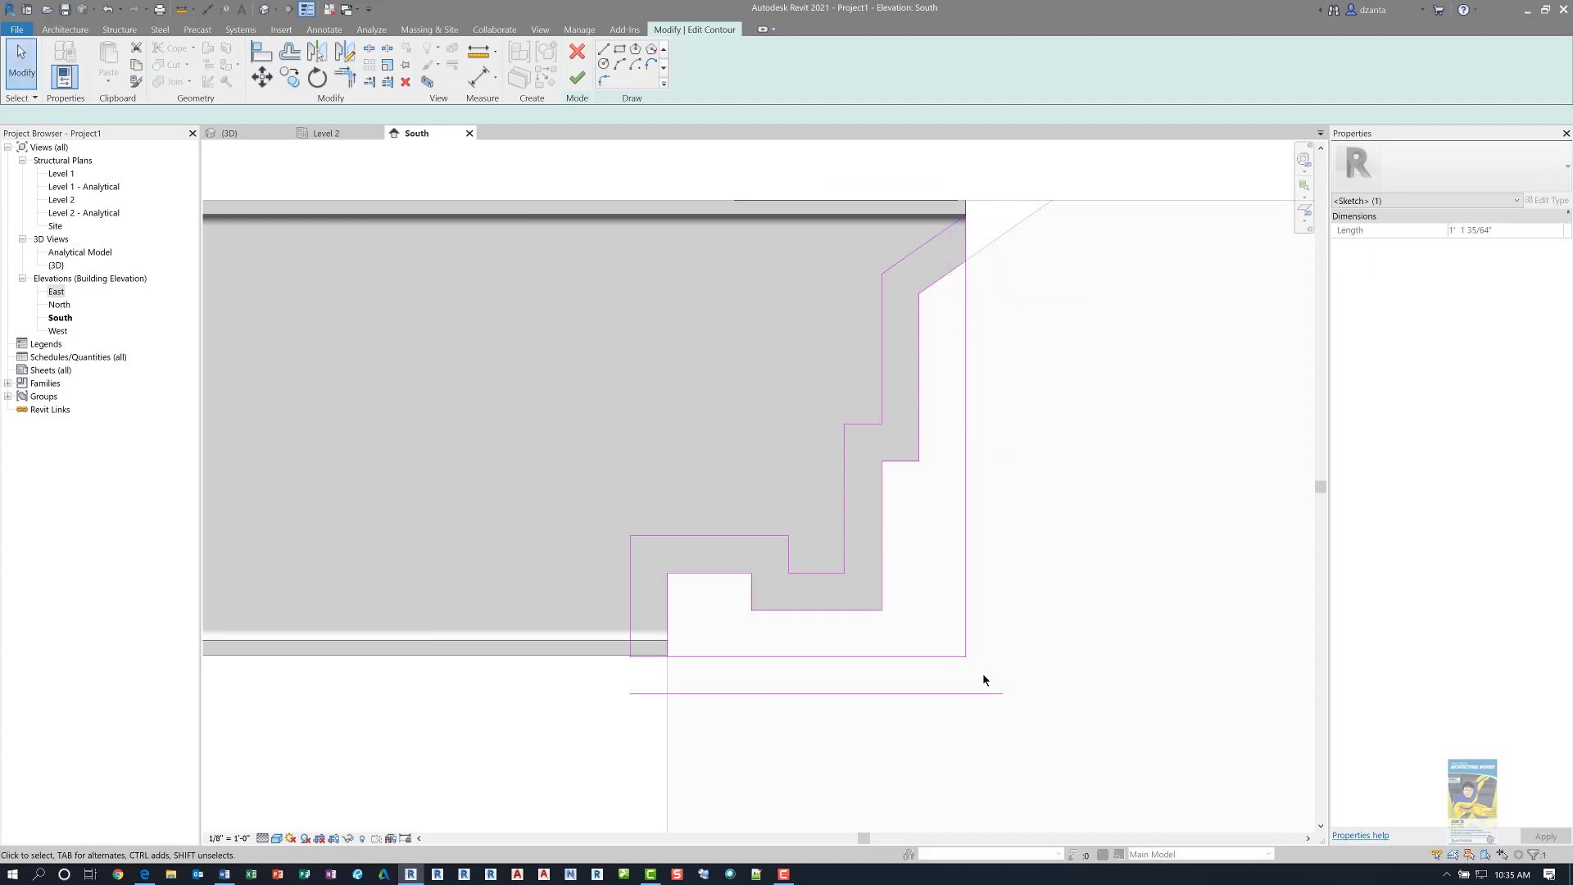
click(985, 694)
key(Delete)
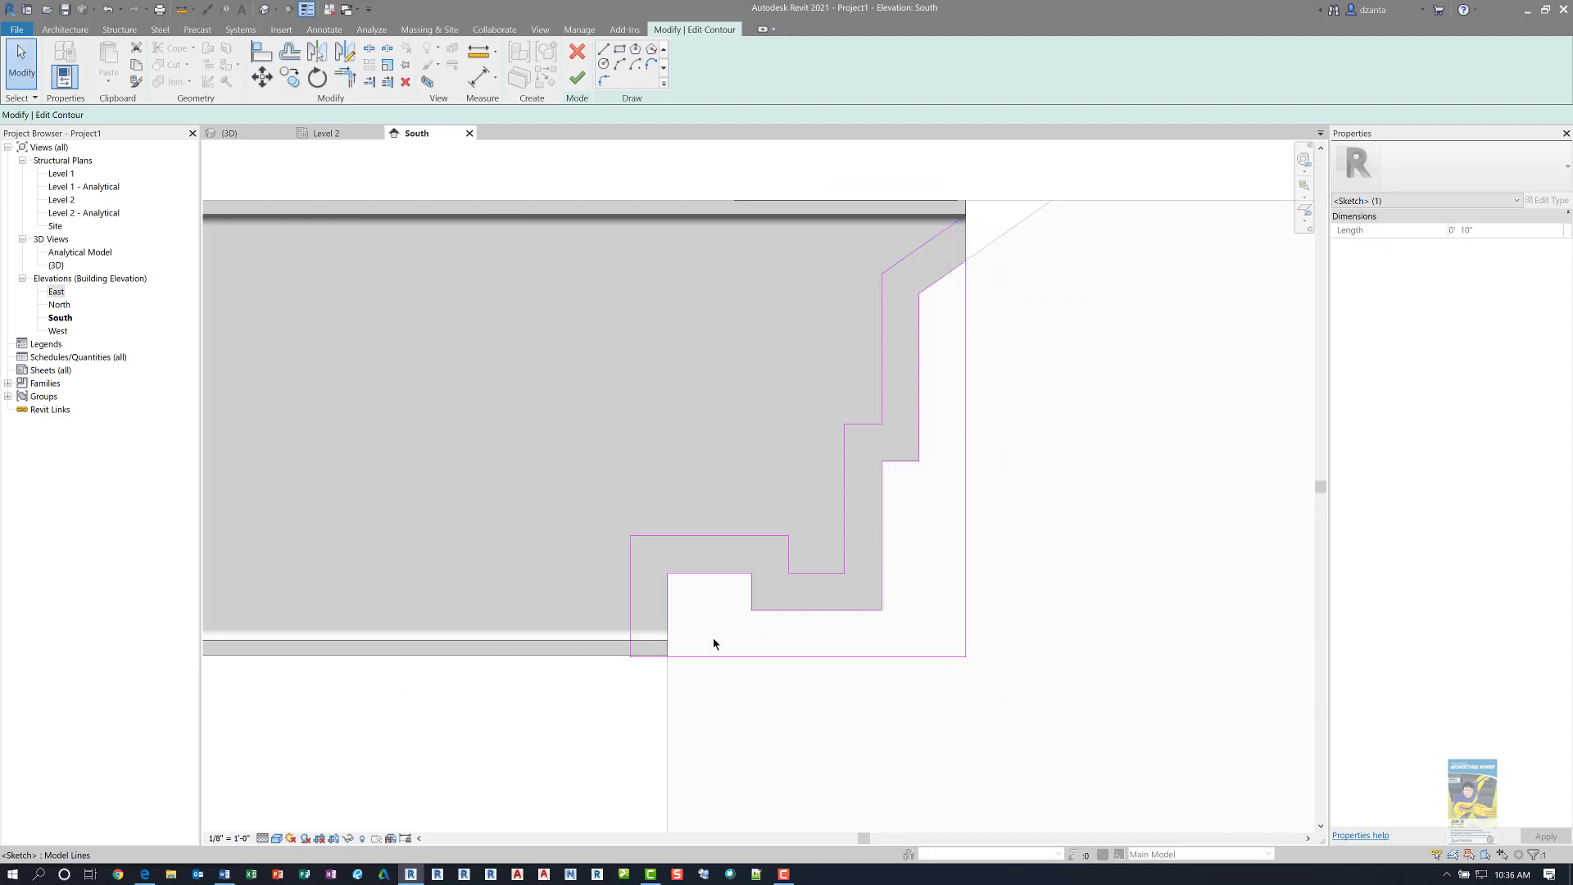
drag(773, 626, 659, 576)
key(Delete)
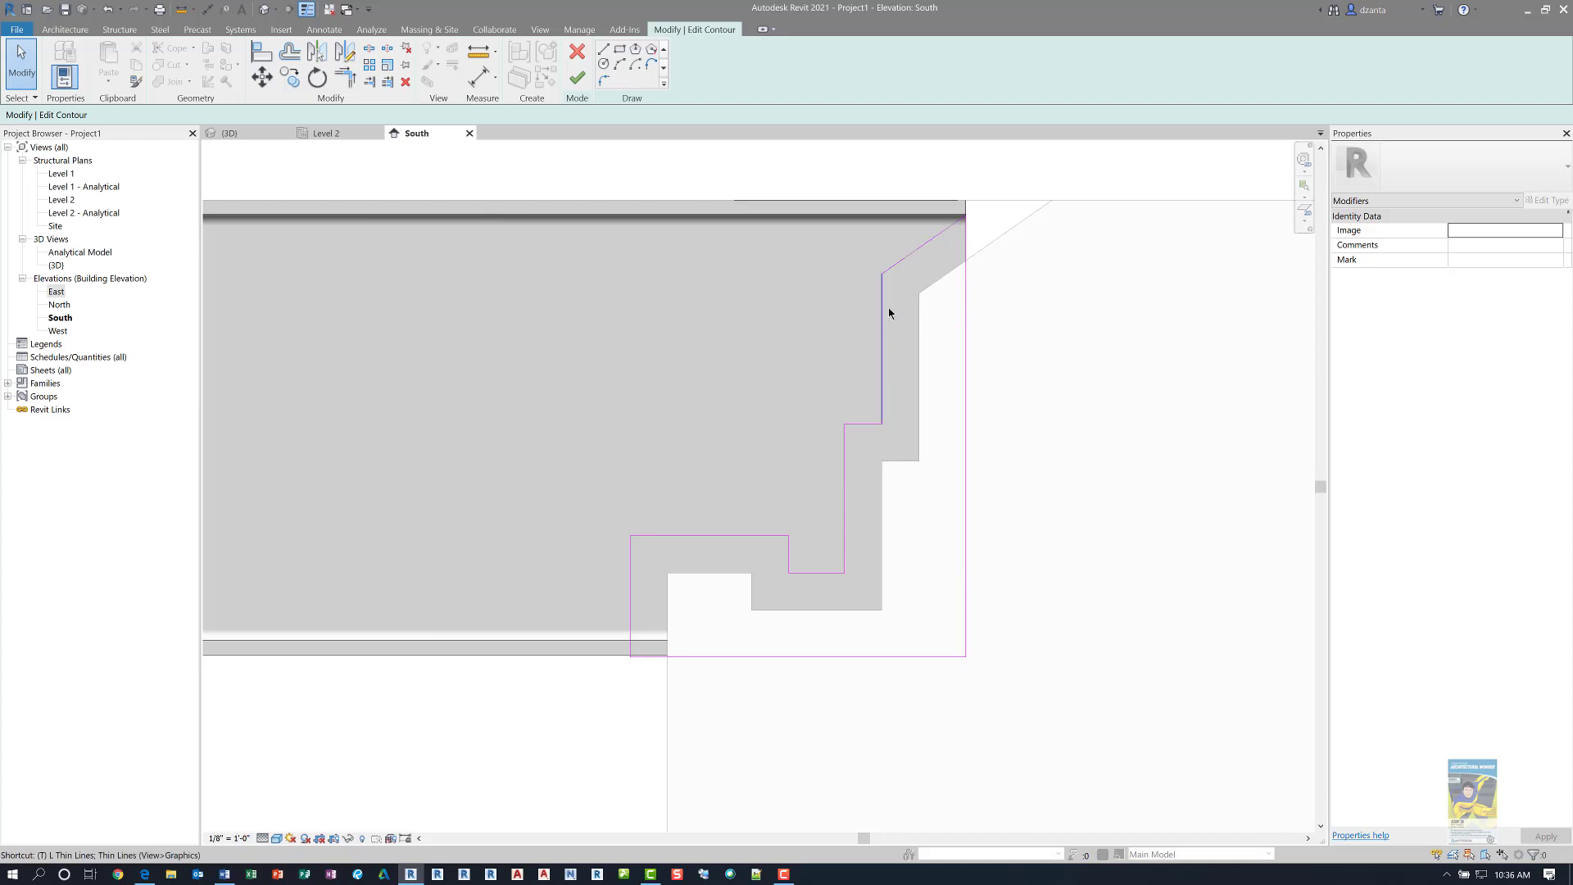
key(t)
key(l)
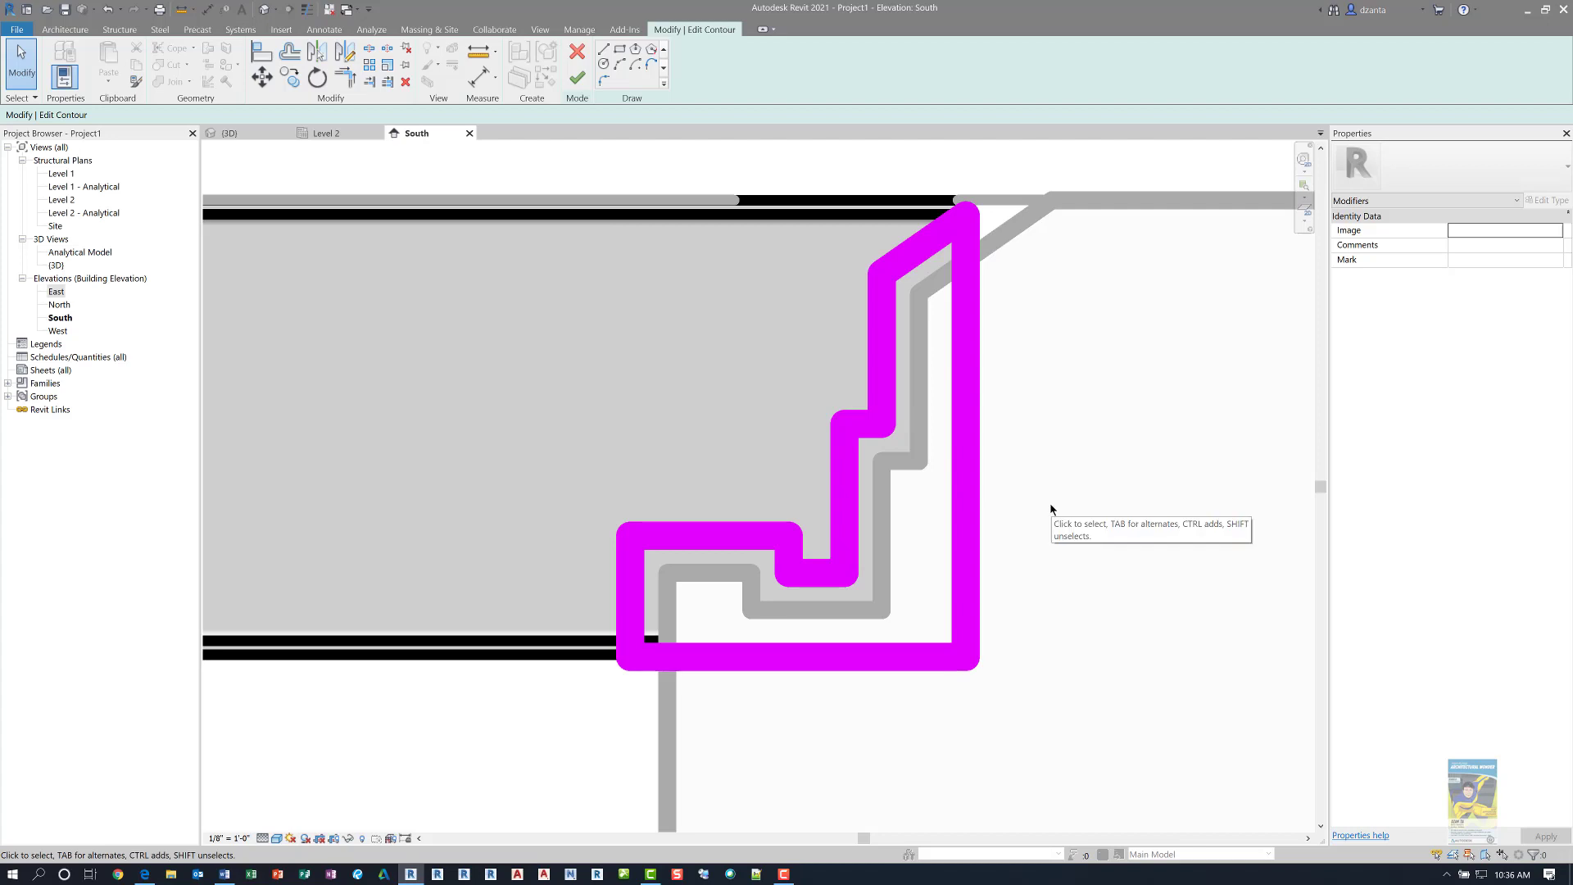
- Restore thin lines and finish the edited contour cut sketch
key(t)
key(l)
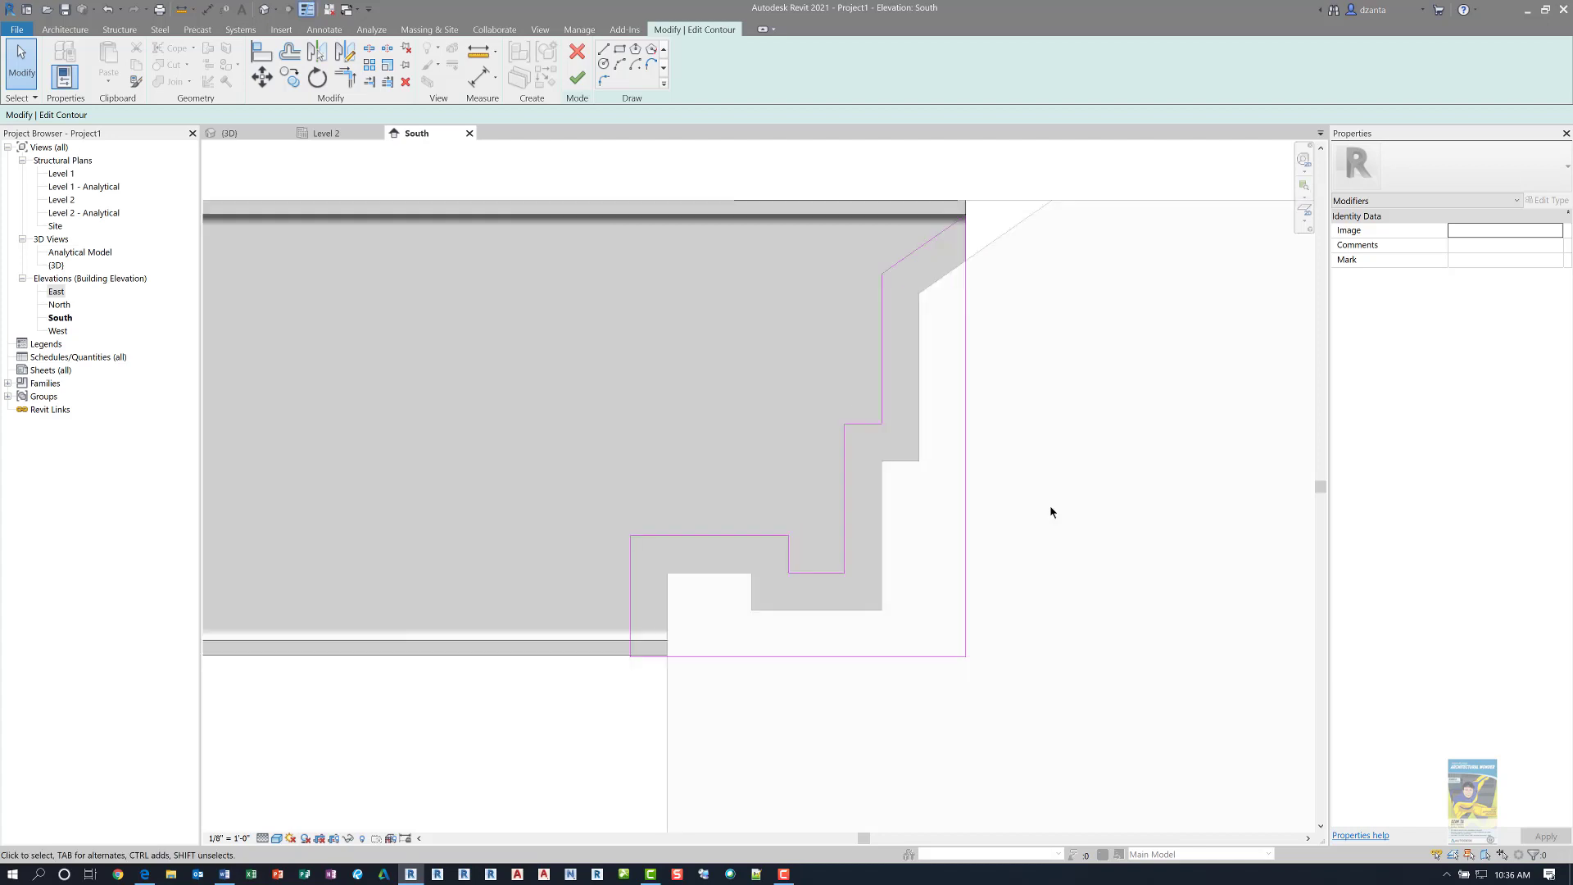
click(577, 78)
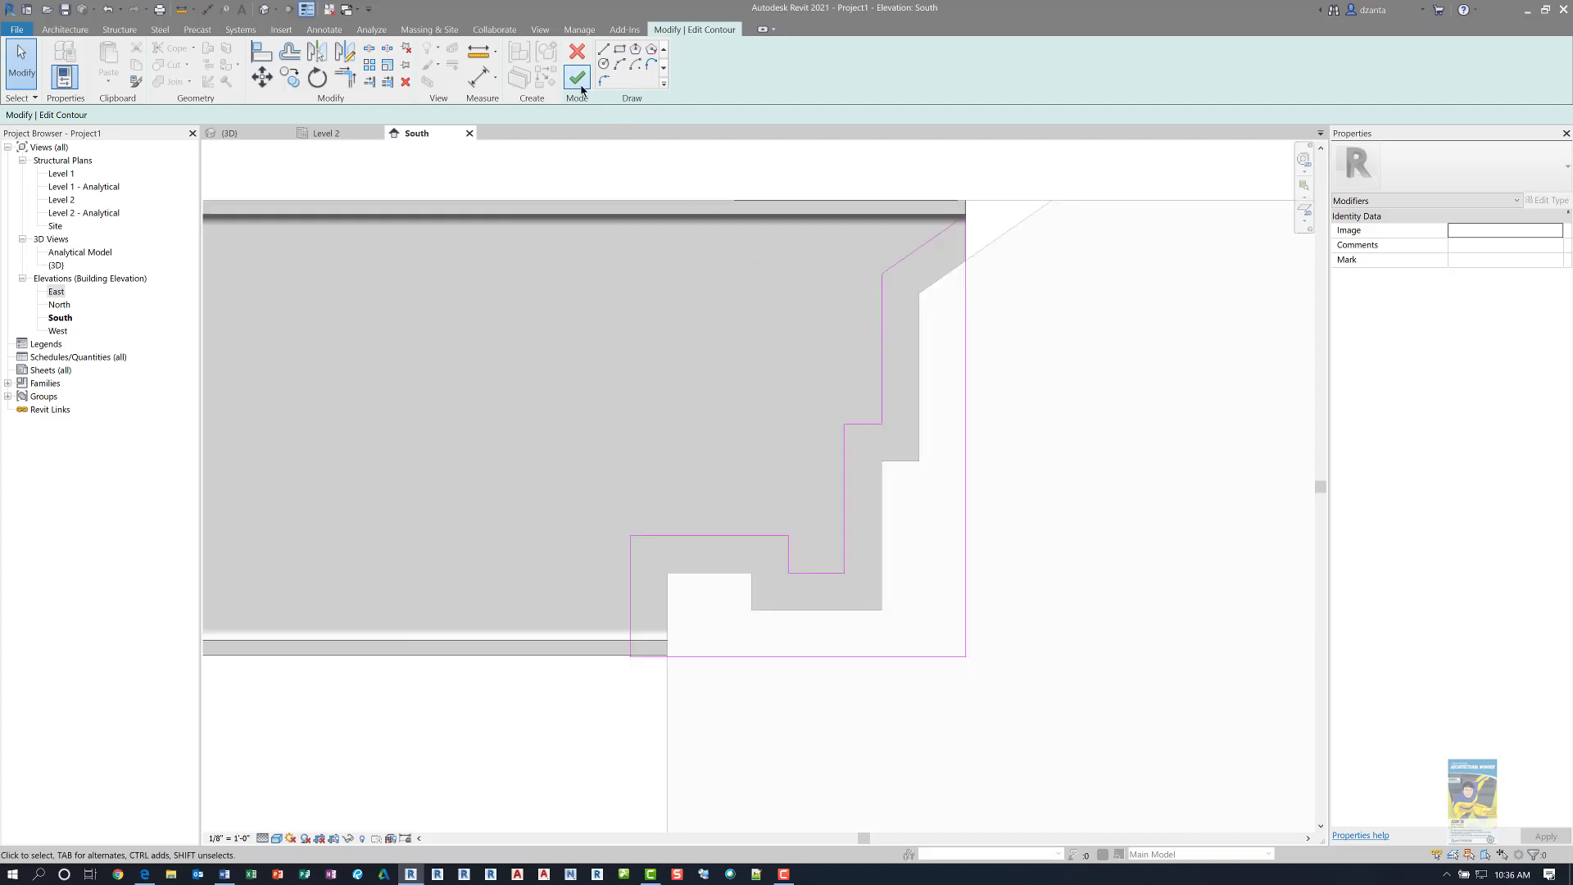
- Switch to the 3D view and orbit around the notched beam end to check the clearance
click(592, 718)
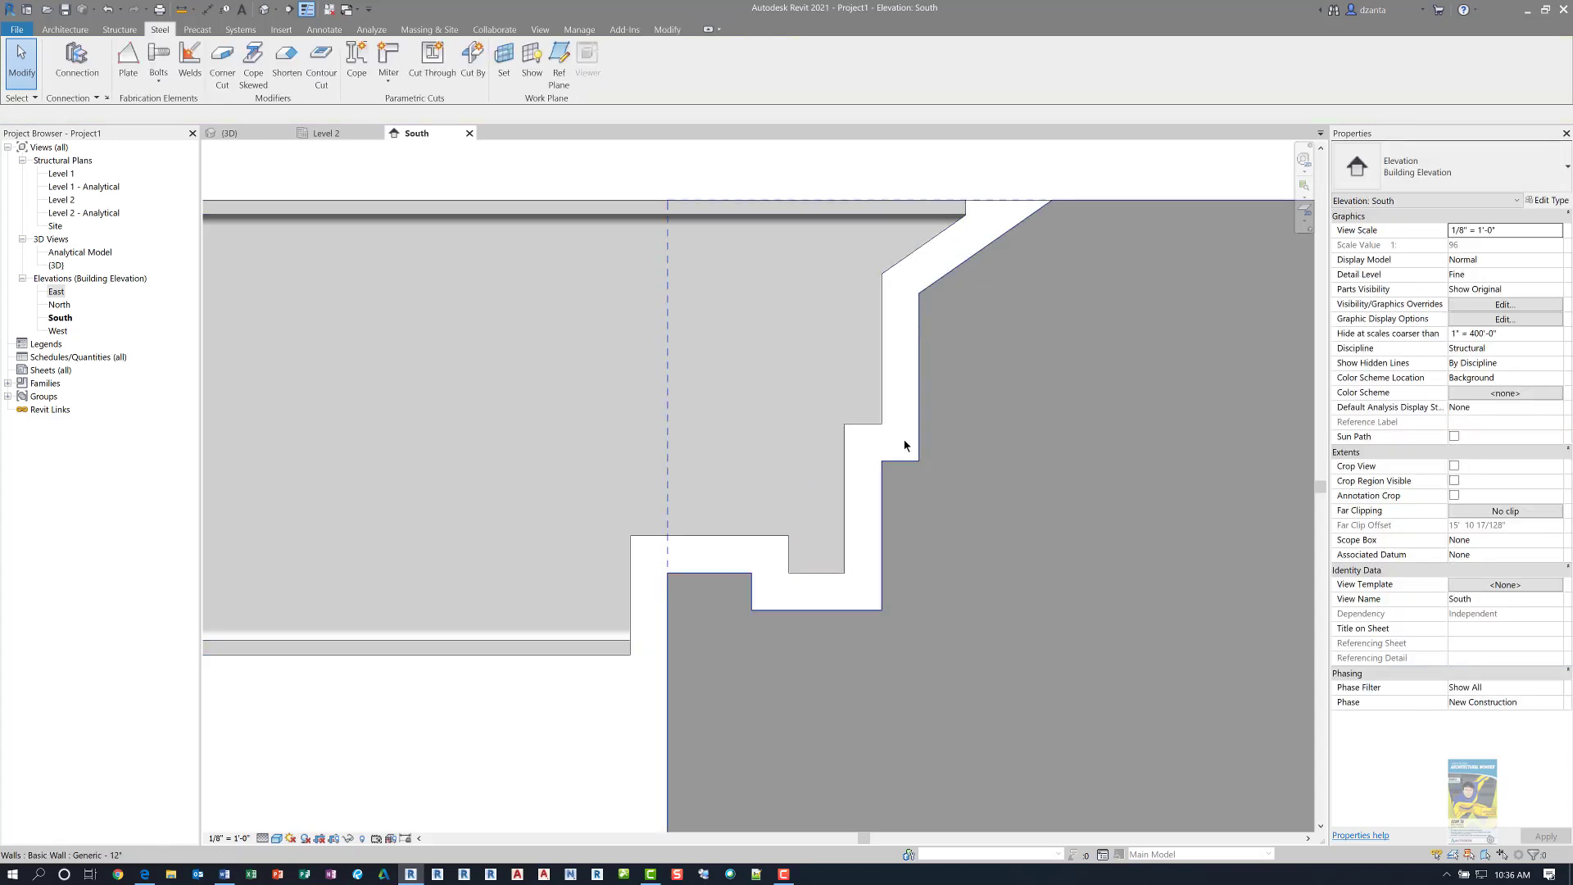
click(257, 134)
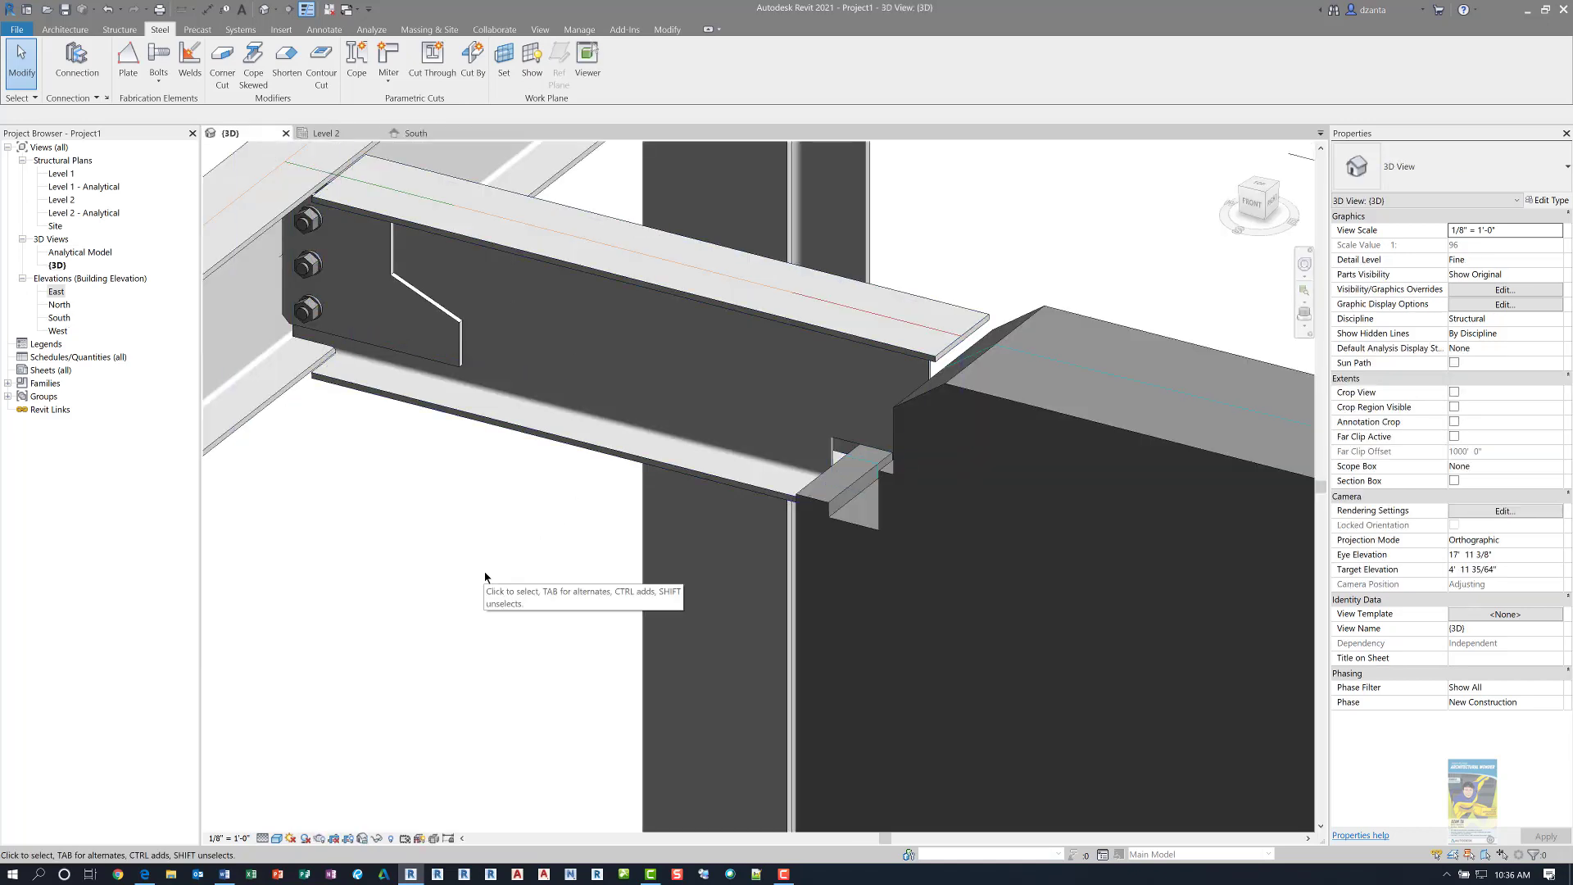
shift+middle_drag(525, 579, 1077, 313)
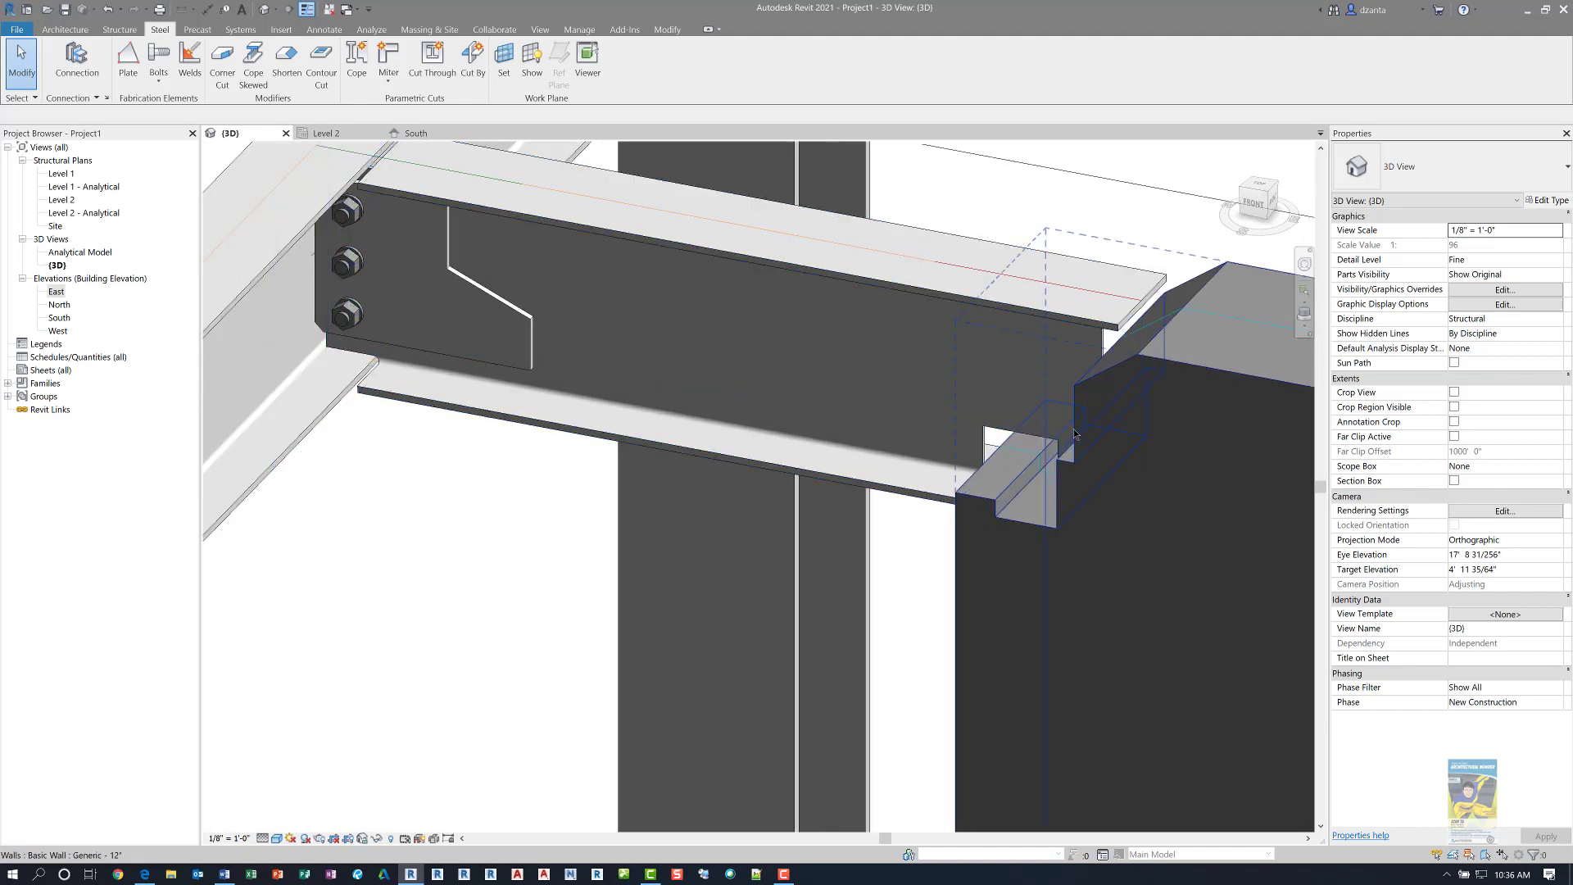
shift+middle_drag(1051, 518, 636, 427)
click(1080, 266)
key(Escape)
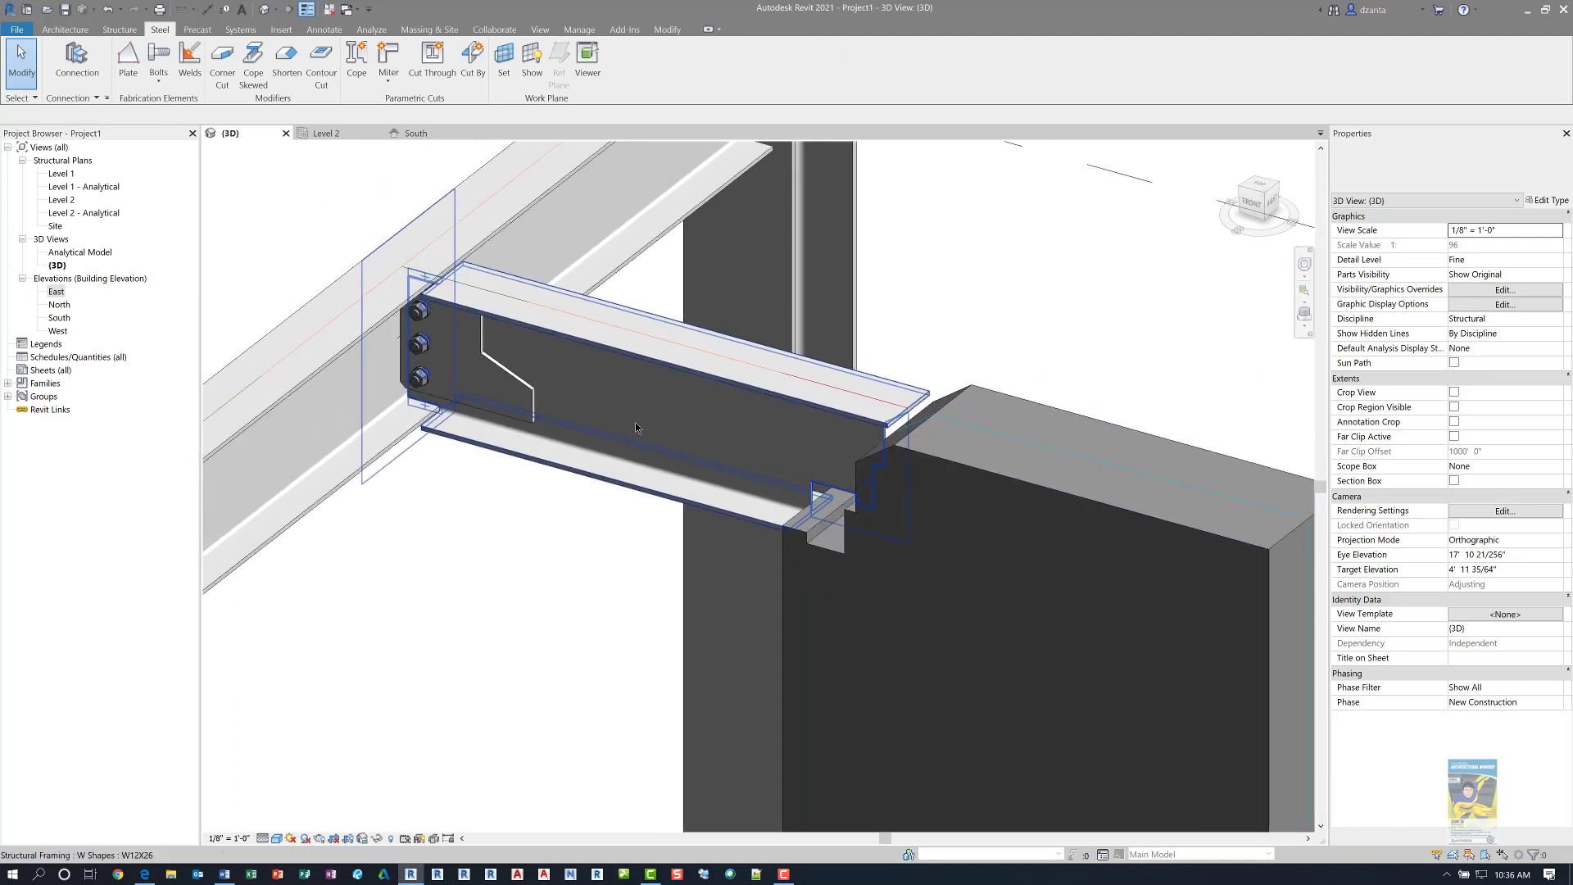